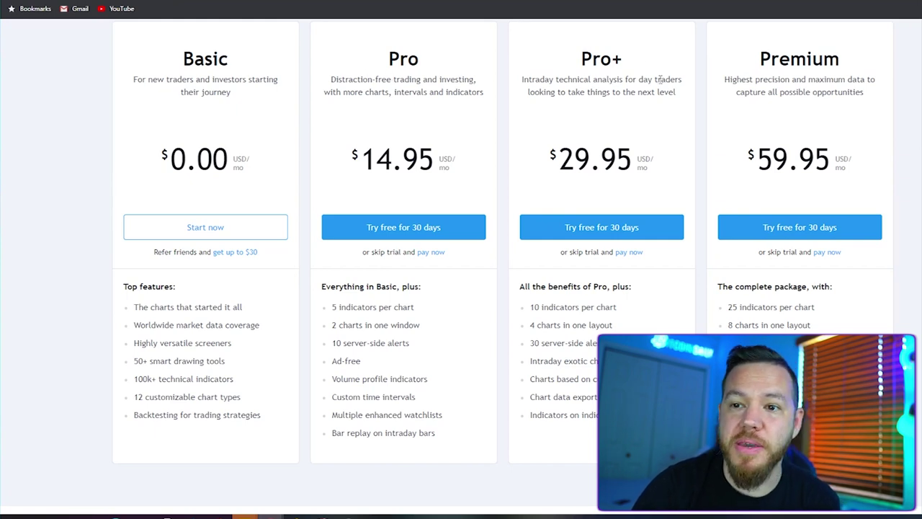
Start signing up for the free Basic plan using the email option.
left_click(206, 229)
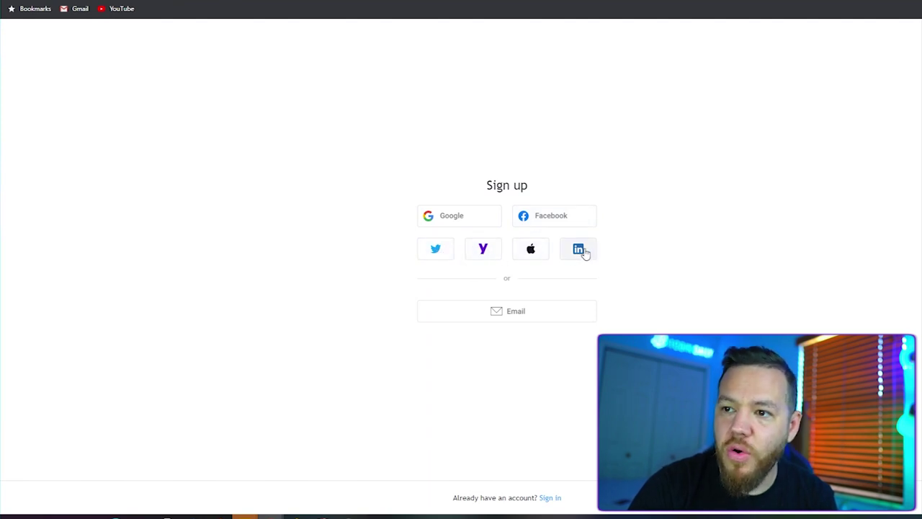
left_click(515, 316)
left_click(438, 199)
left_click(442, 232)
left_click(421, 263)
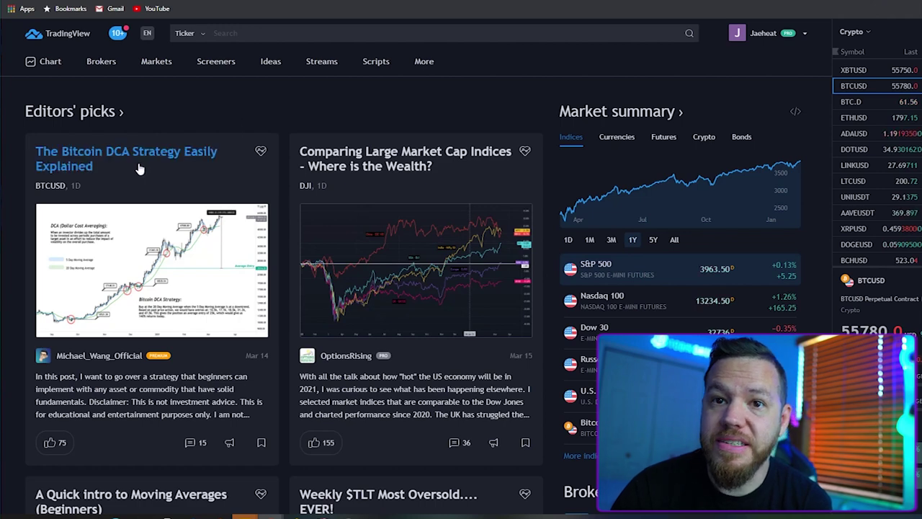
Browse the home page's Market summary through currencies, futures, crypto and bonds, returning to indices.
scroll(288, 157, "down", 1)
scroll(302, 157, "down", 1)
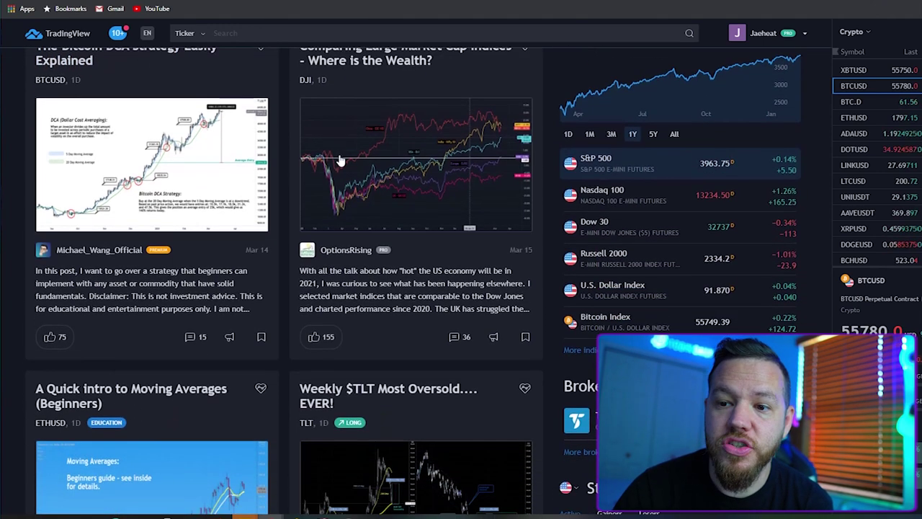
scroll(303, 157, "up", 2)
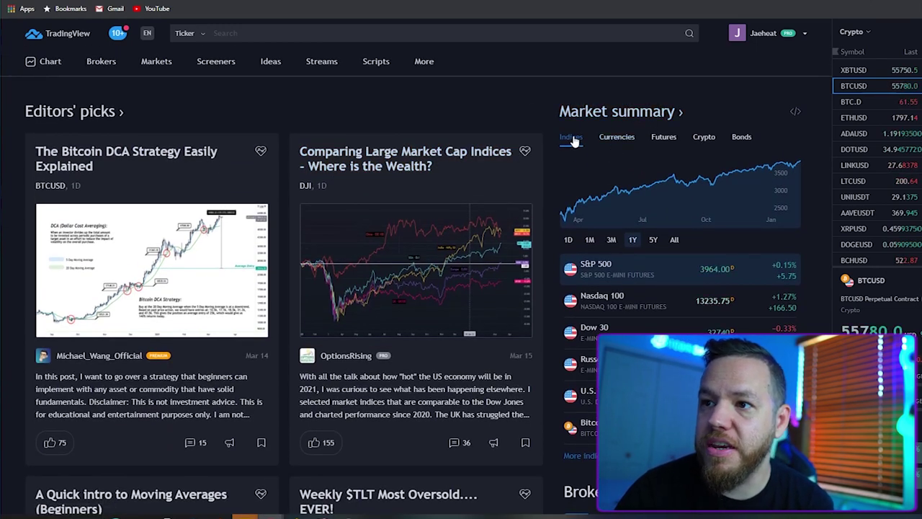
left_click(617, 138)
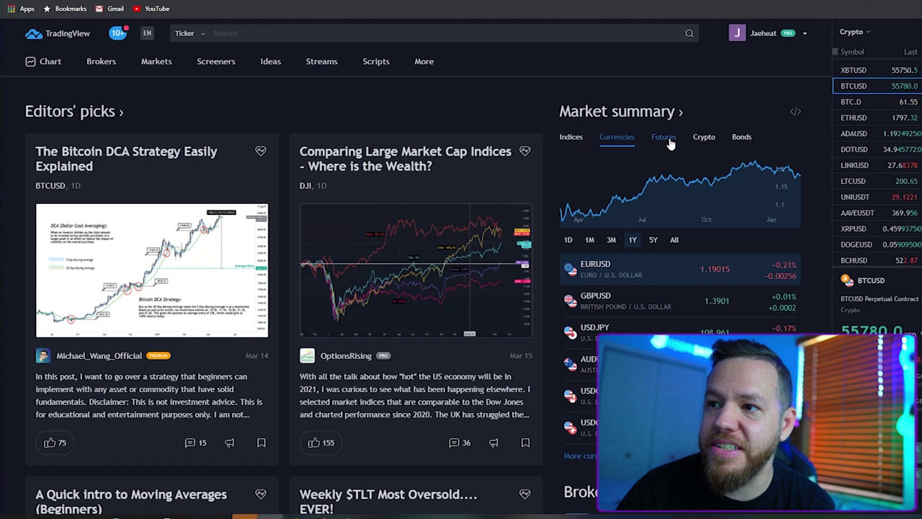
left_click(665, 138)
left_click(705, 138)
left_click(743, 138)
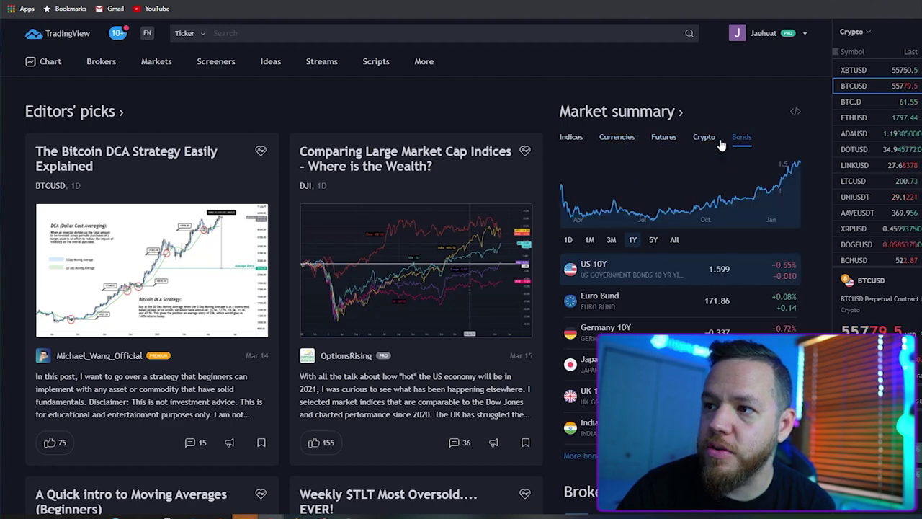
left_click(571, 137)
Look through the home page's editors' picks, stocks and crypto ideas sections.
scroll(418, 108, "down", 2)
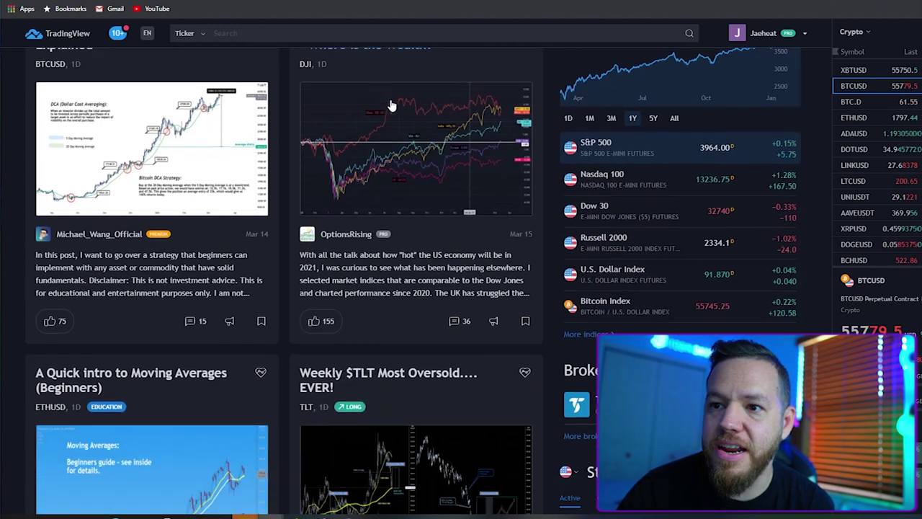
scroll(412, 119, "down", 1)
scroll(238, 144, "down", 3)
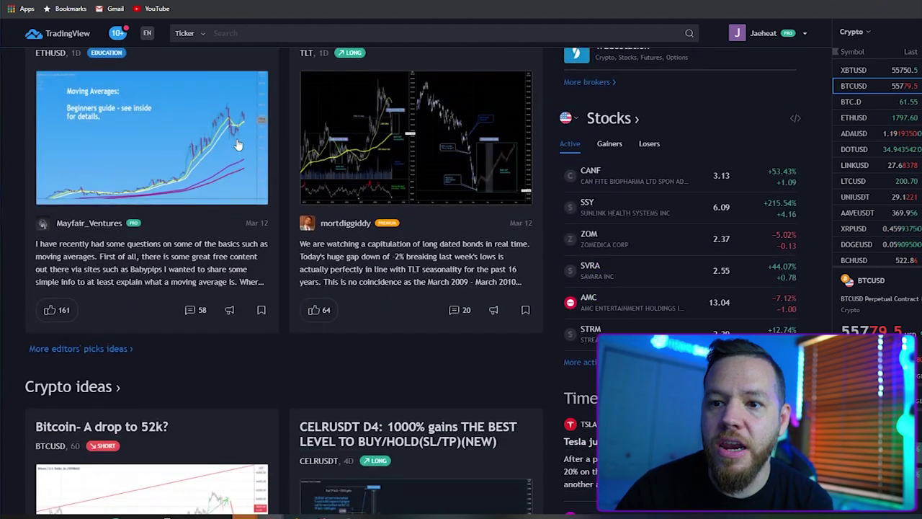
scroll(151, 132, "up", 6)
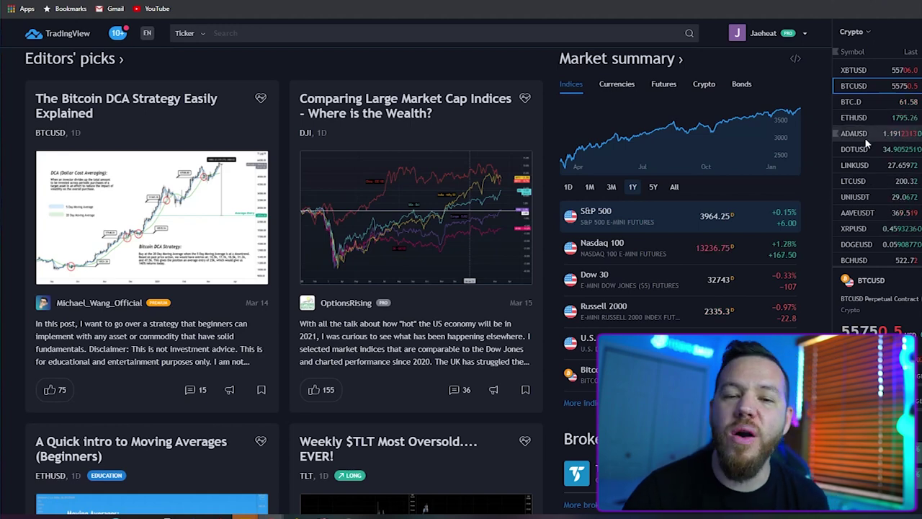
scroll(378, 121, "up", 1)
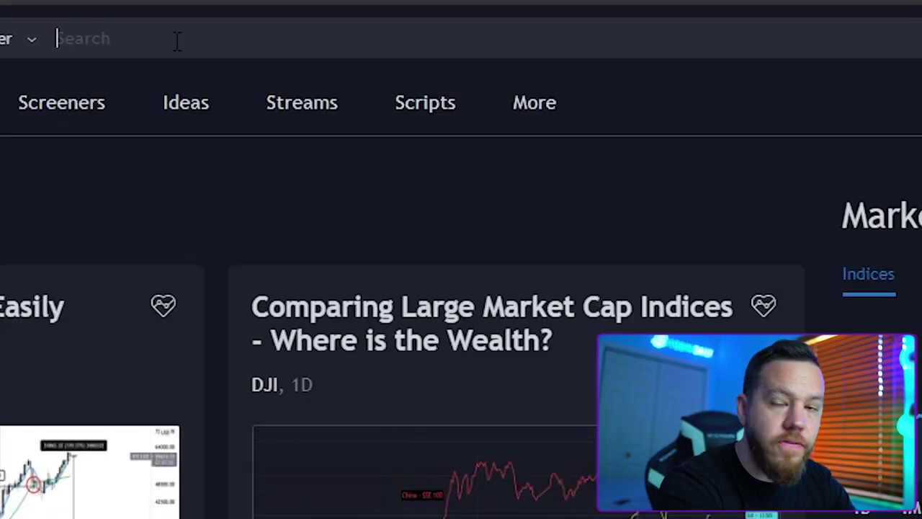
Search for the ticker BTCUSD and narrow the results to crypto after checking stock, futures, forex and CFD.
type("BTC")
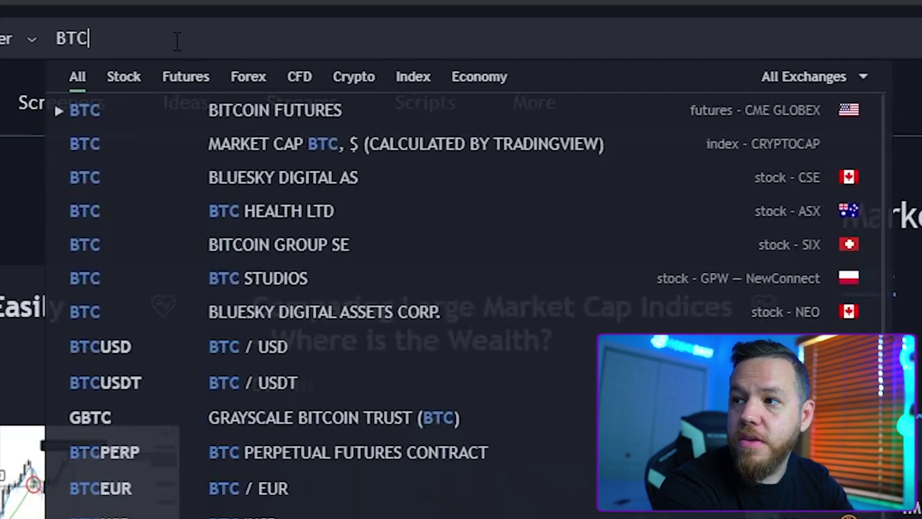
type("USD")
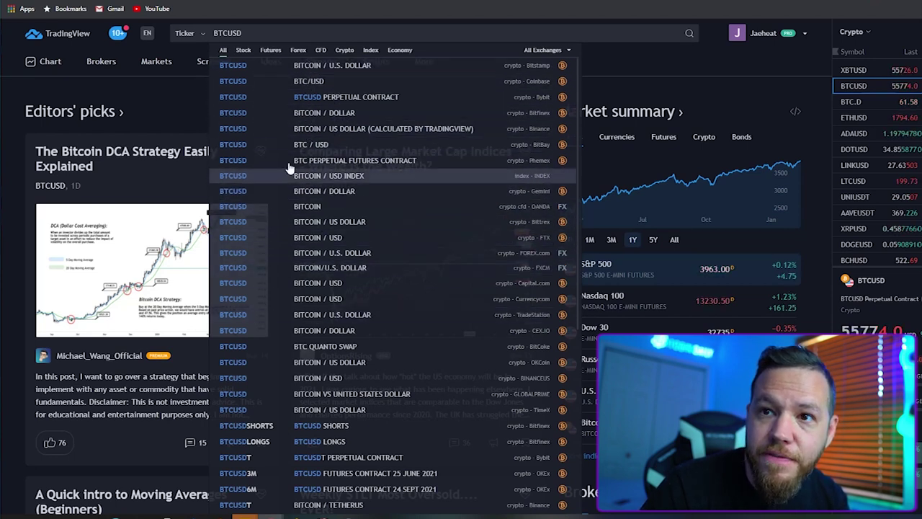
left_click(243, 50)
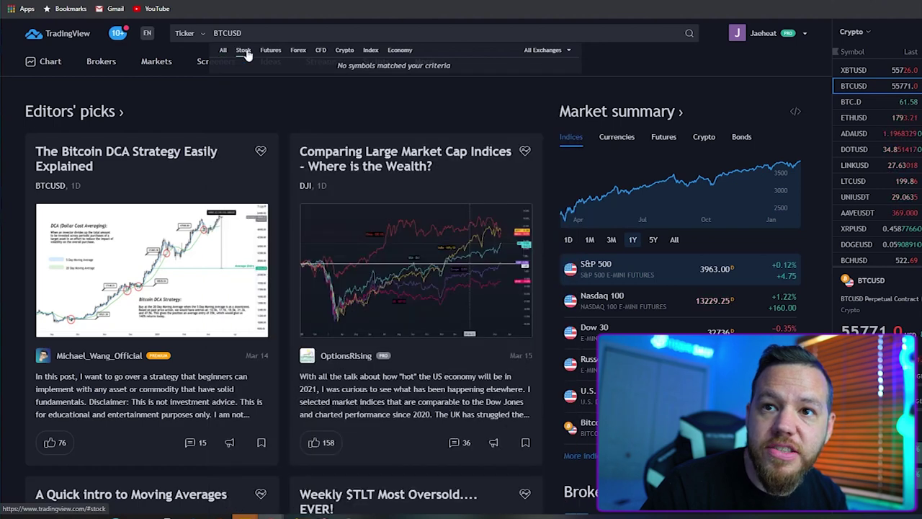
left_click(272, 51)
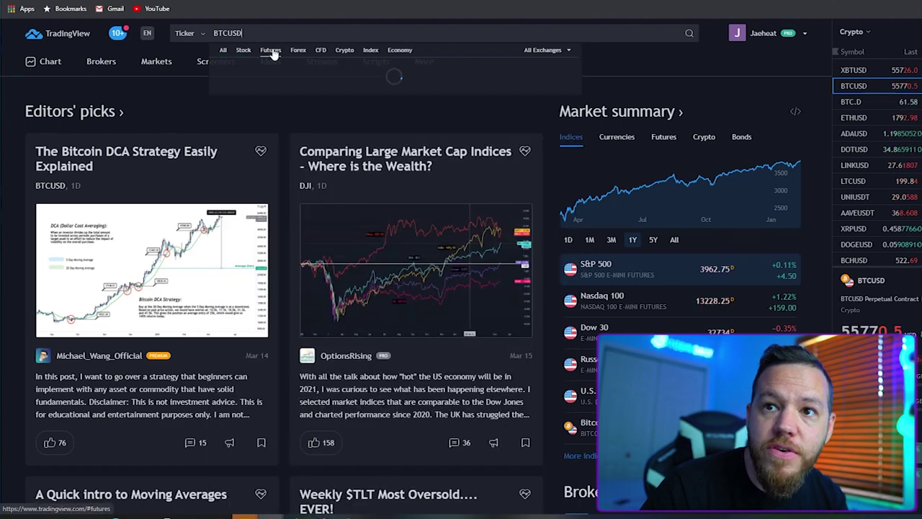
left_click(300, 52)
left_click(322, 52)
left_click(345, 51)
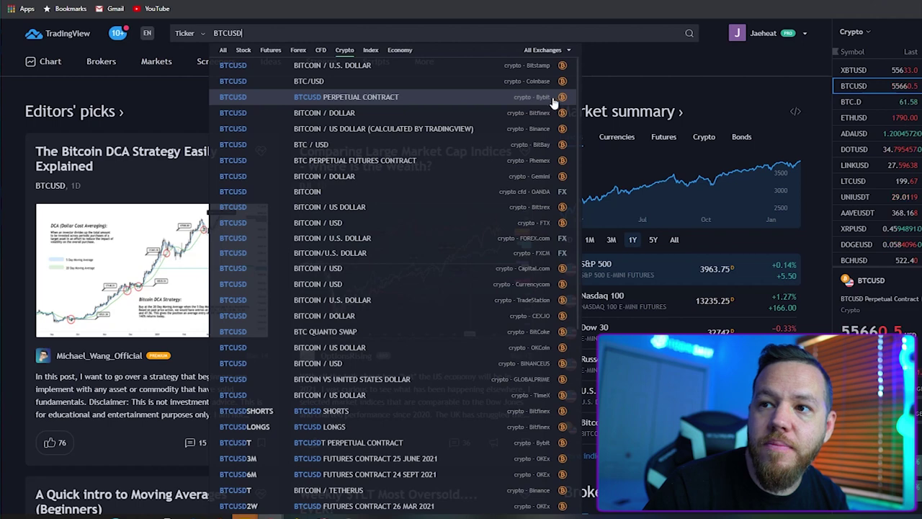
Open the BTCUSD perpetual contract from Bybit and highlight its price change beside the current price.
left_click(394, 103)
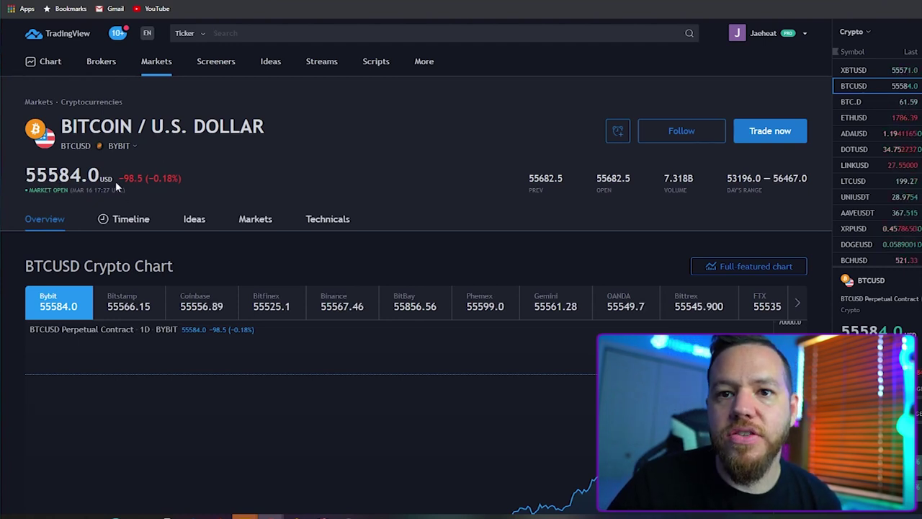
left_click_drag(191, 181, 125, 179)
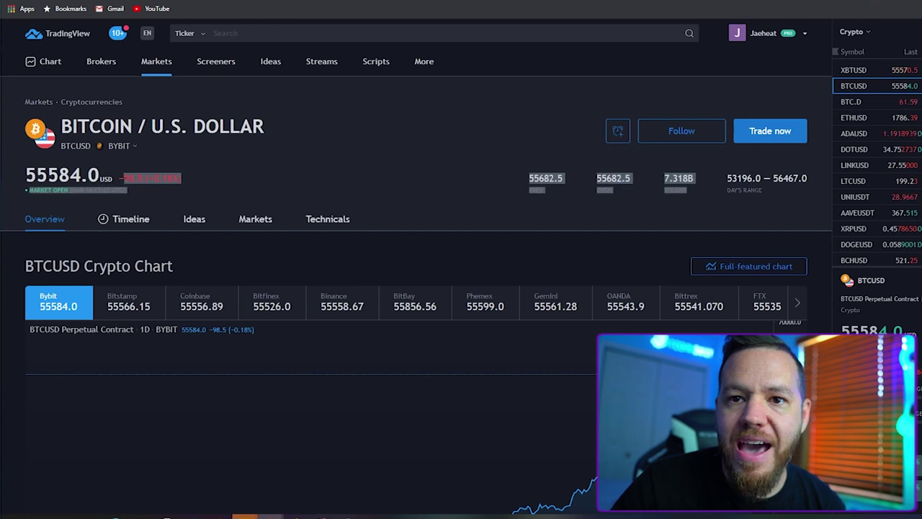
left_click(204, 180)
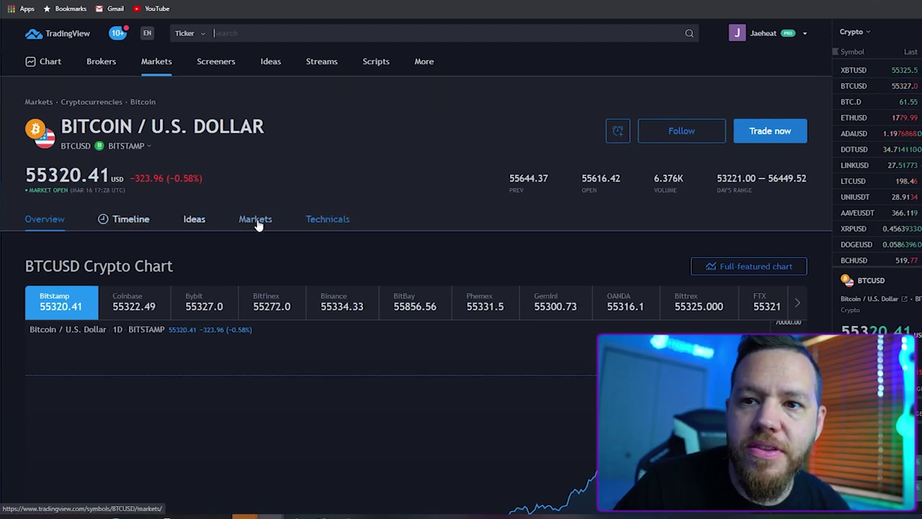
Examine the Bitstamp BTCUSD overview page, including its price chart, published ideas, technicals and related symbols.
scroll(245, 223, "down", 1)
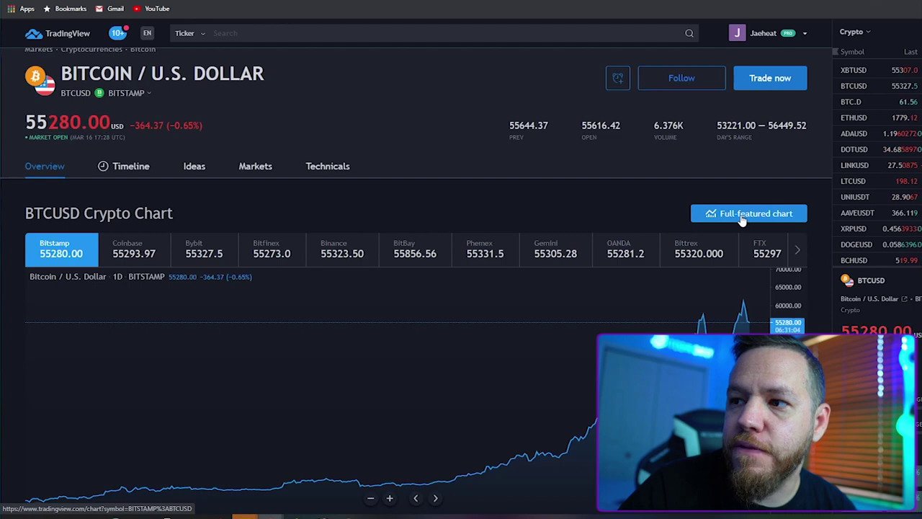
scroll(620, 137, "up", 1)
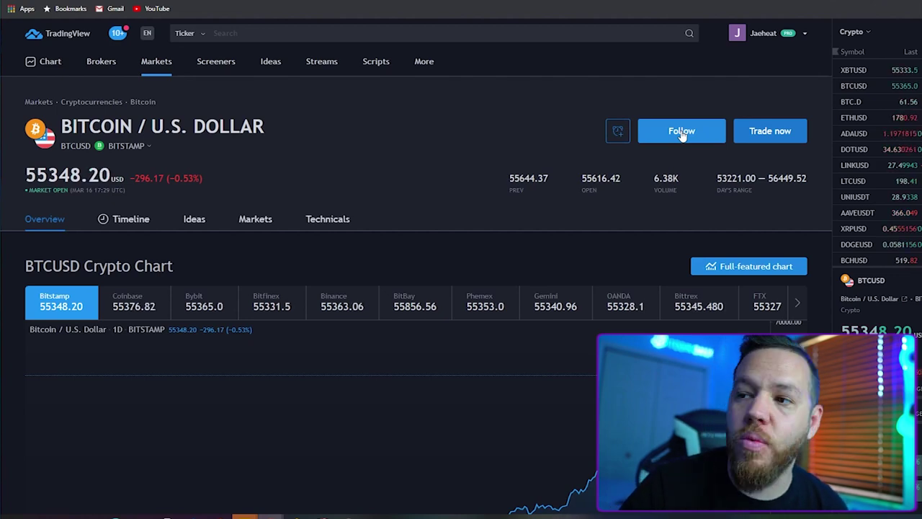
scroll(681, 133, "down", 10)
scroll(510, 214, "down", 3)
scroll(535, 209, "up", 2)
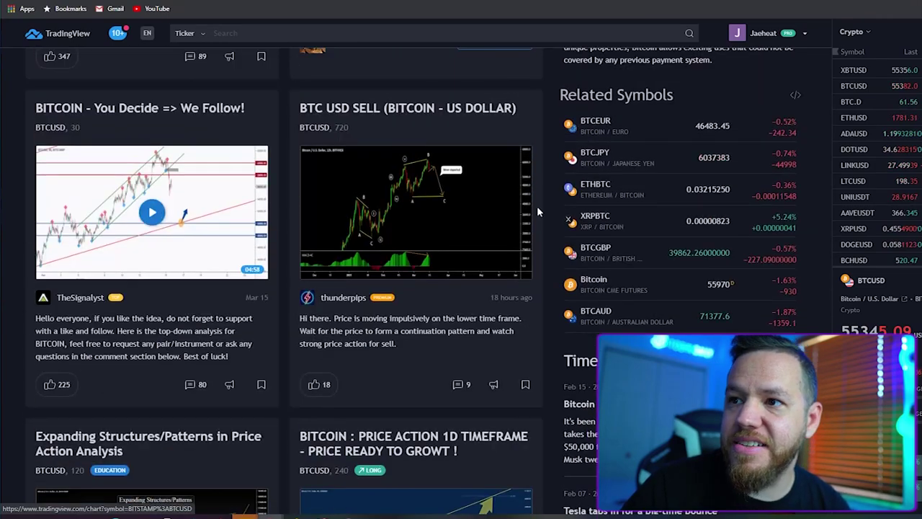
scroll(535, 214, "up", 2)
scroll(601, 260, "up", 8)
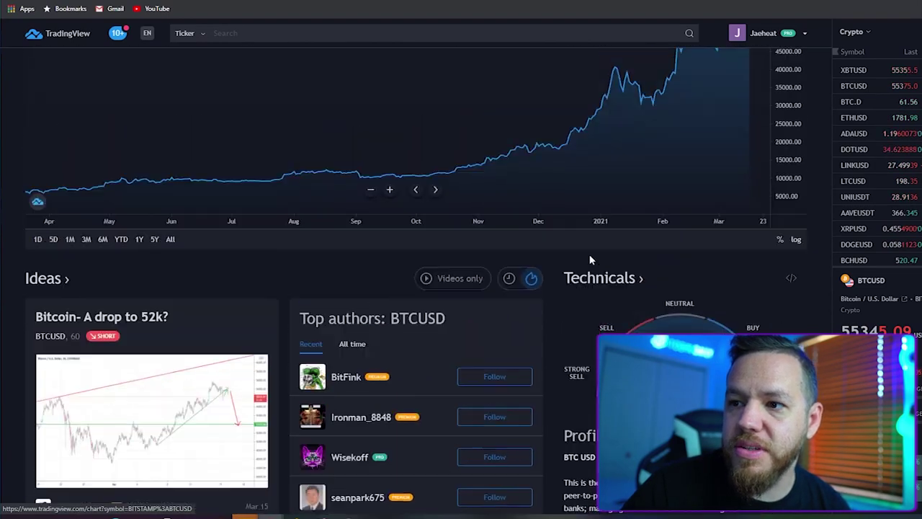
scroll(598, 253, "down", 3)
scroll(592, 252, "up", 7)
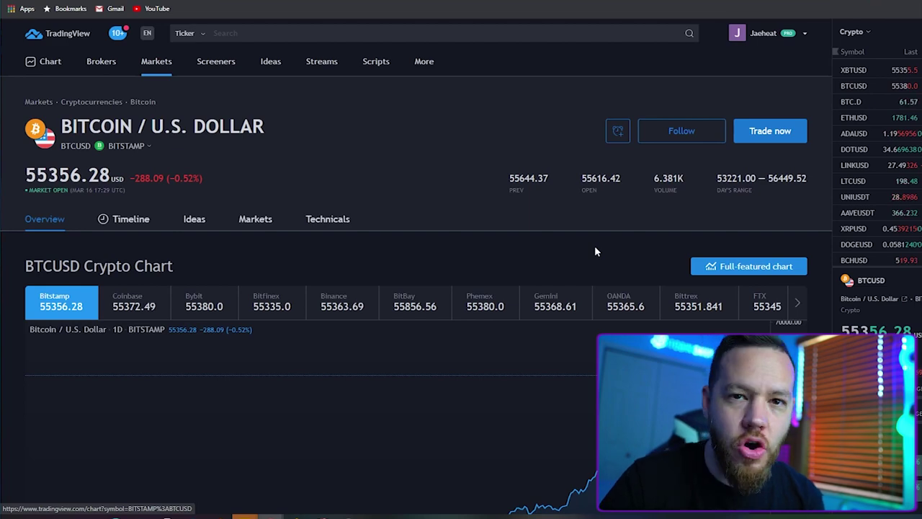
Open the full-featured chart for BTCUSD.
left_click(735, 268)
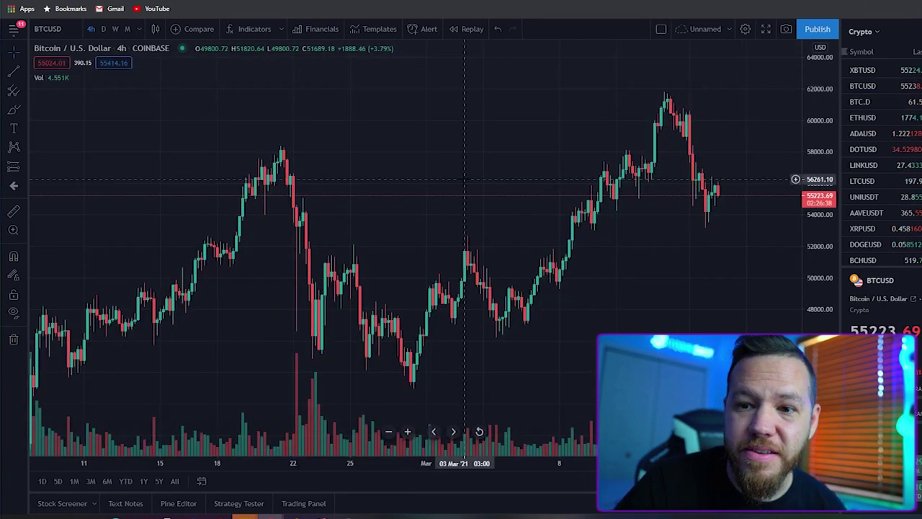
left_click_drag(315, 115, 327, 130)
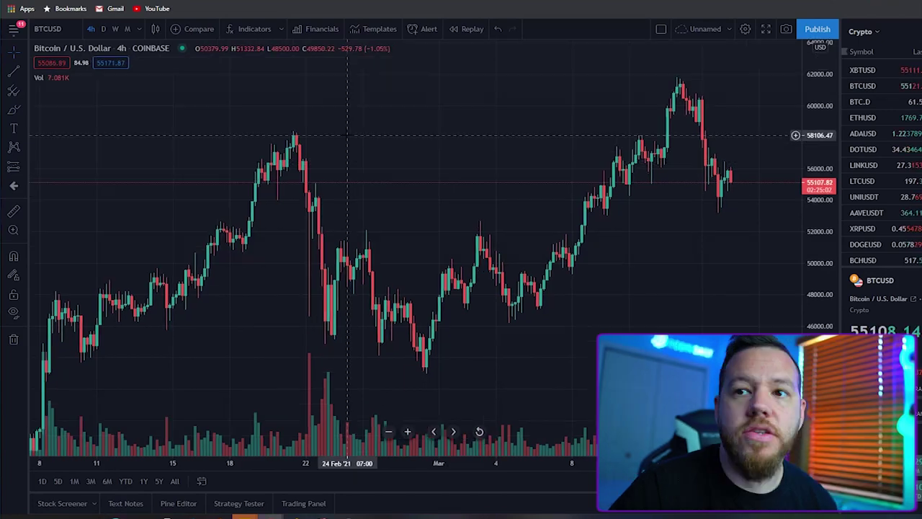
Switch the dark color theme and the drawings panel off and back on for the chart.
left_click(16, 30)
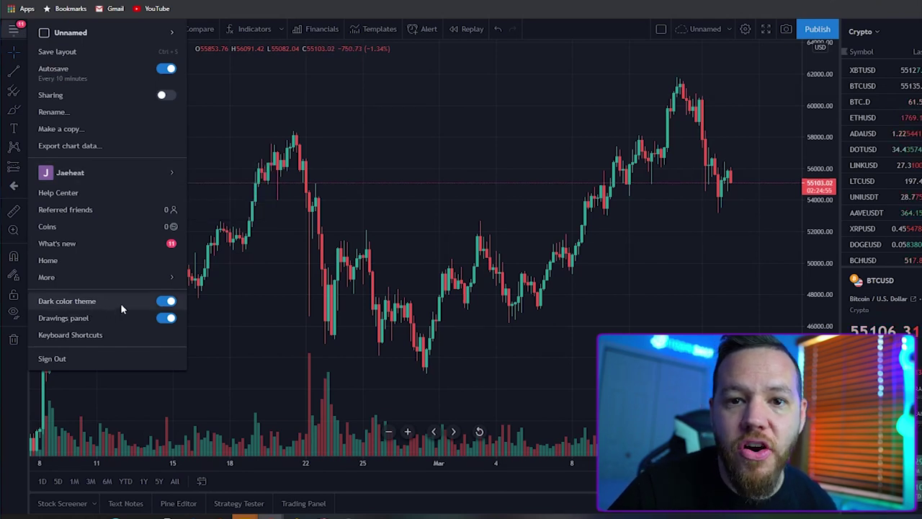
left_click(170, 303)
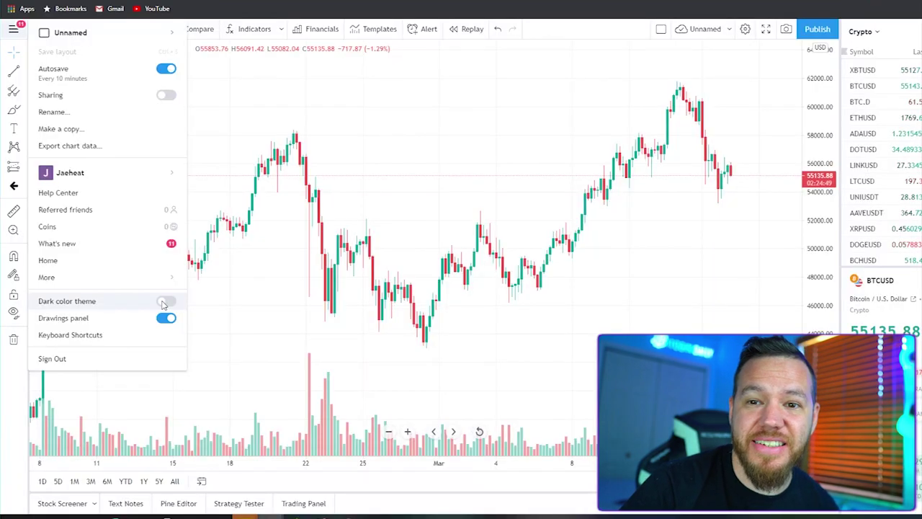
left_click(166, 302)
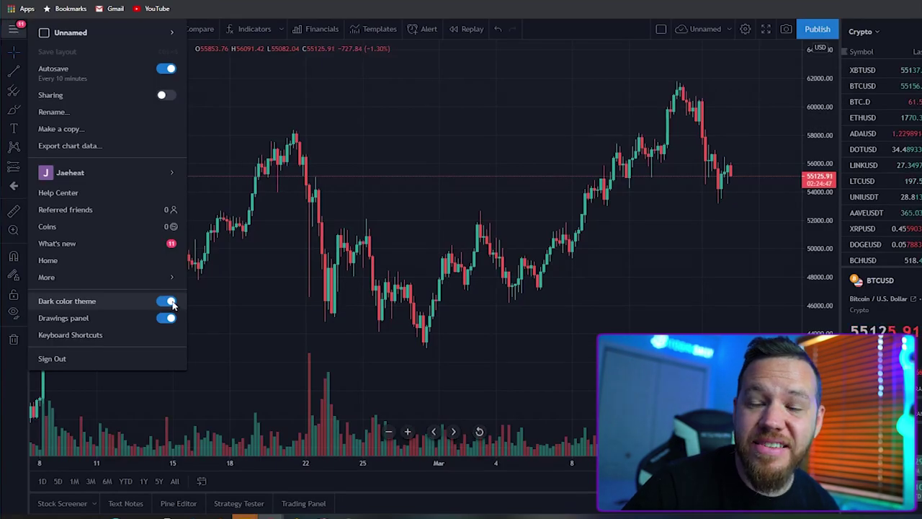
left_click(170, 302)
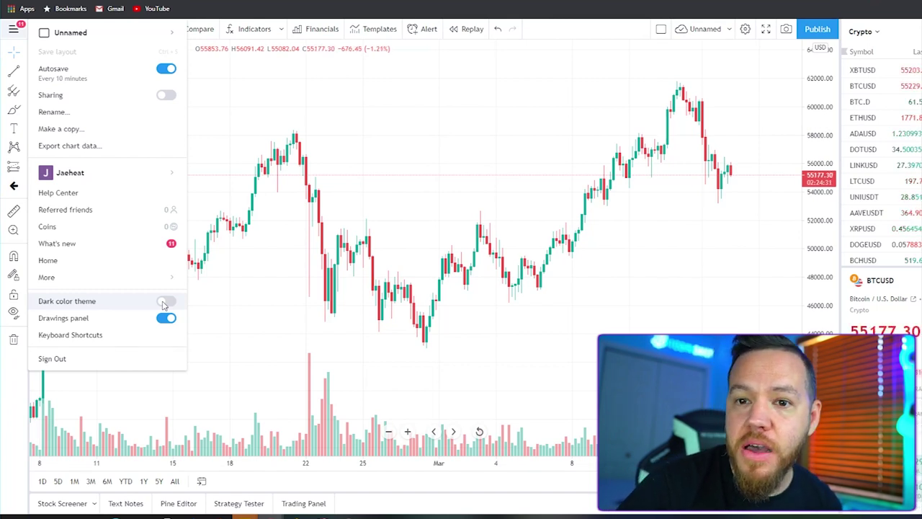
left_click(163, 302)
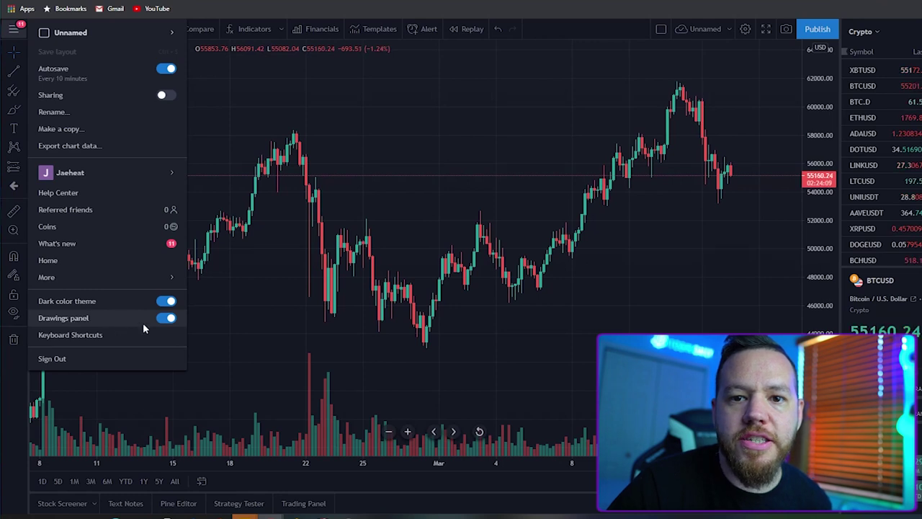
left_click(165, 318)
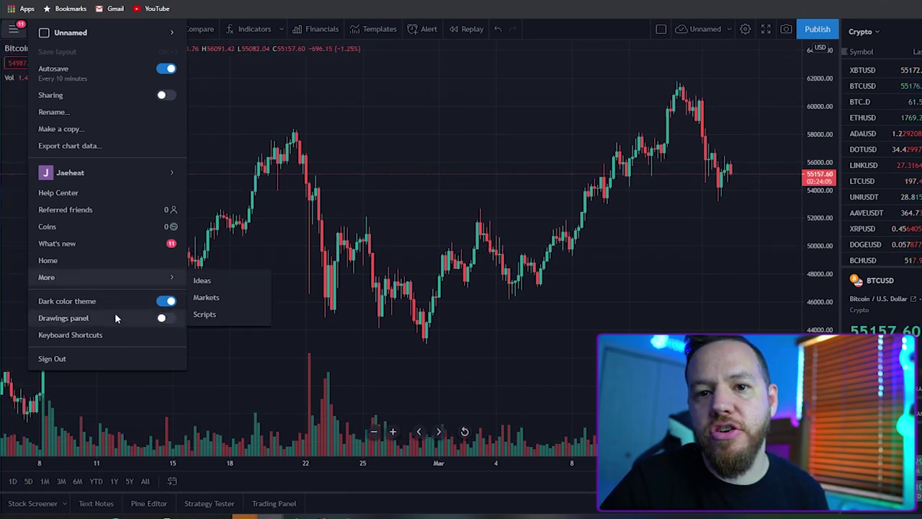
left_click(166, 318)
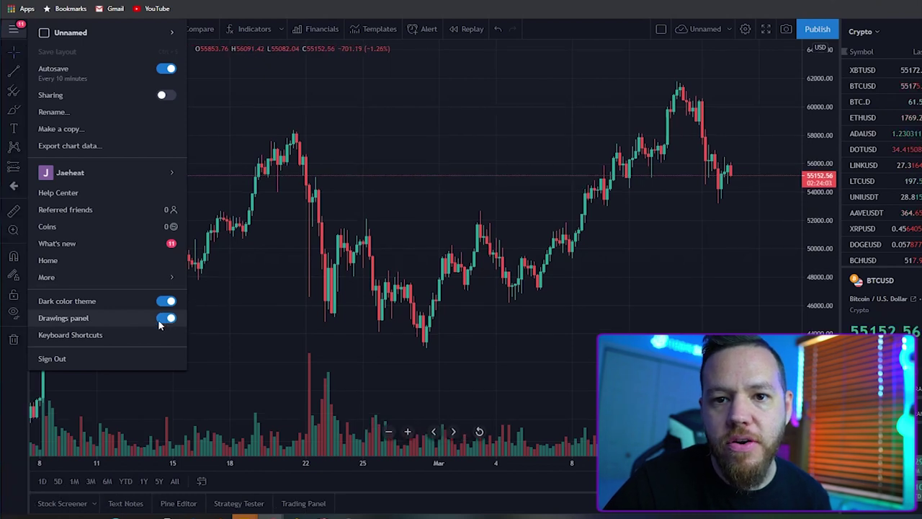
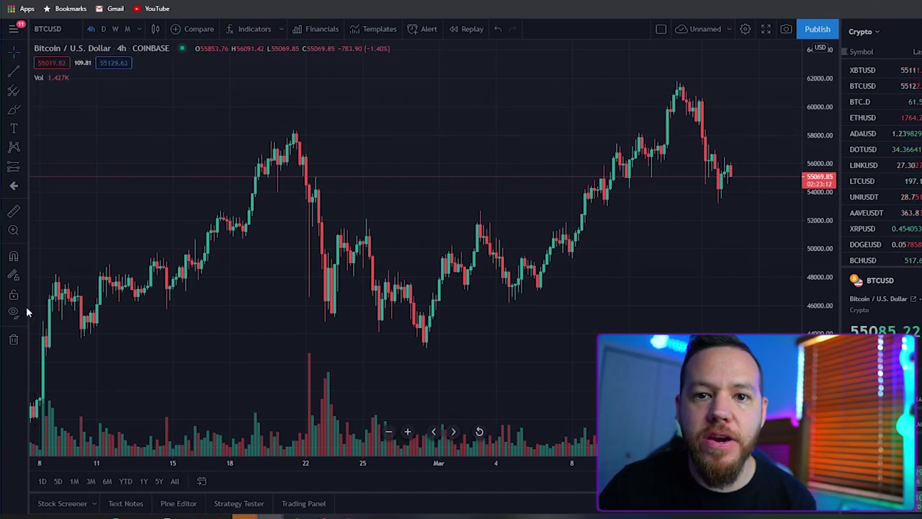
View the cursor types available for the chart.
left_click(20, 52)
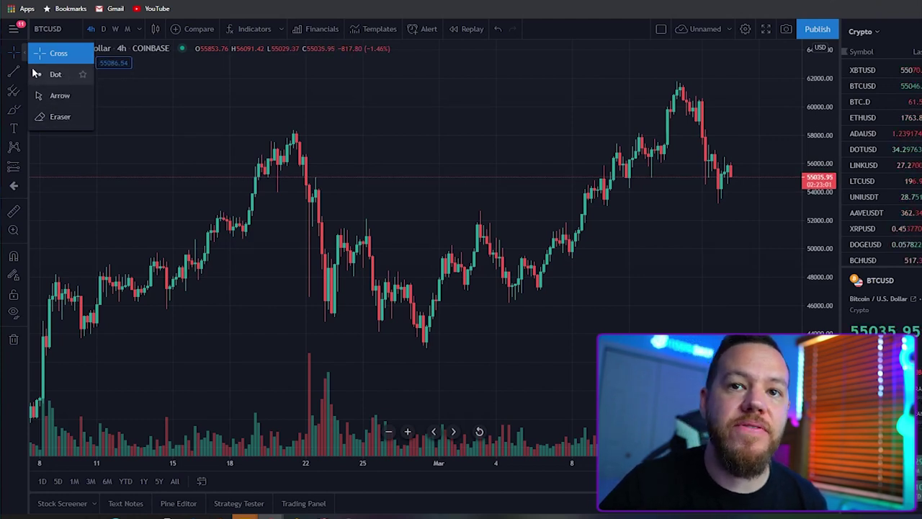
left_click(15, 52)
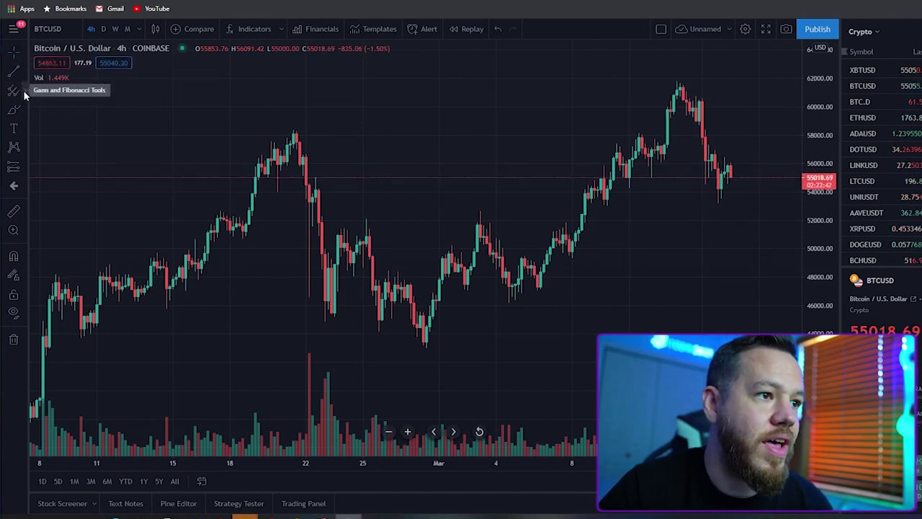
Look through the Gann and Fibonacci, trend line, brush and shape, and text groups of the chart's drawing tools.
left_click(23, 90)
left_click(24, 90)
left_click(24, 69)
left_click(25, 69)
left_click(24, 111)
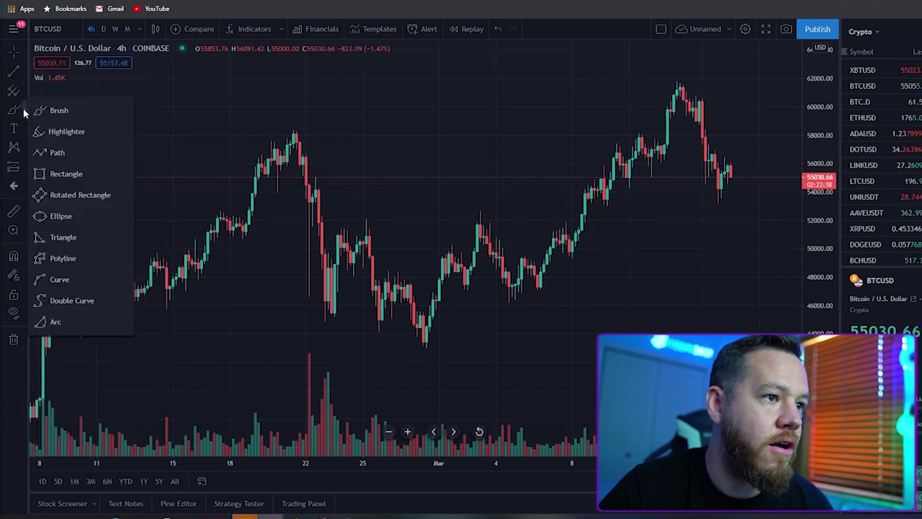
left_click(25, 129)
left_click(24, 128)
Look through the pattern tools, the prediction and measurement tools, and the icons available for drawing on the chart.
left_click(25, 147)
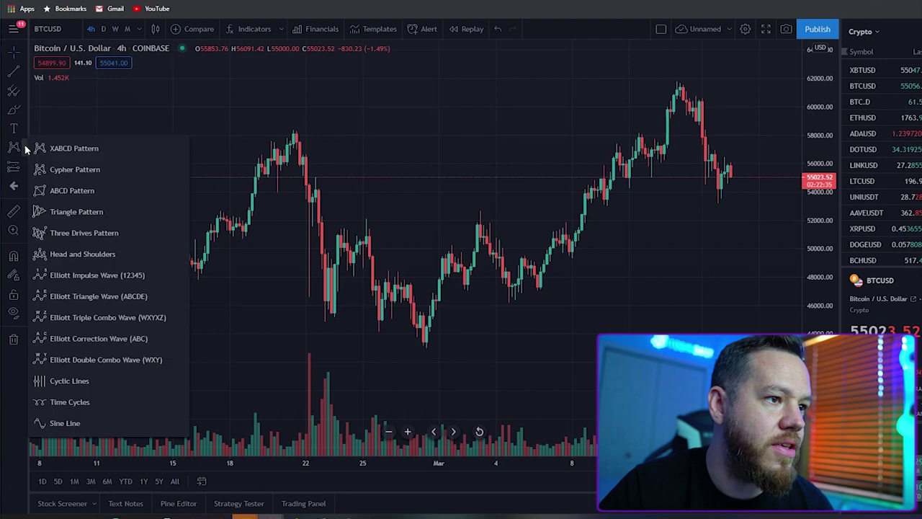
left_click(24, 147)
left_click(23, 164)
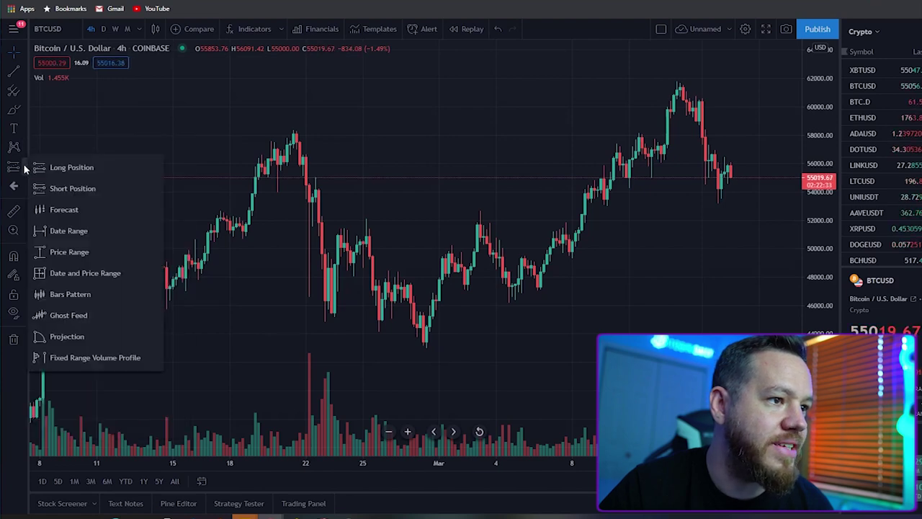
left_click(23, 167)
left_click(24, 187)
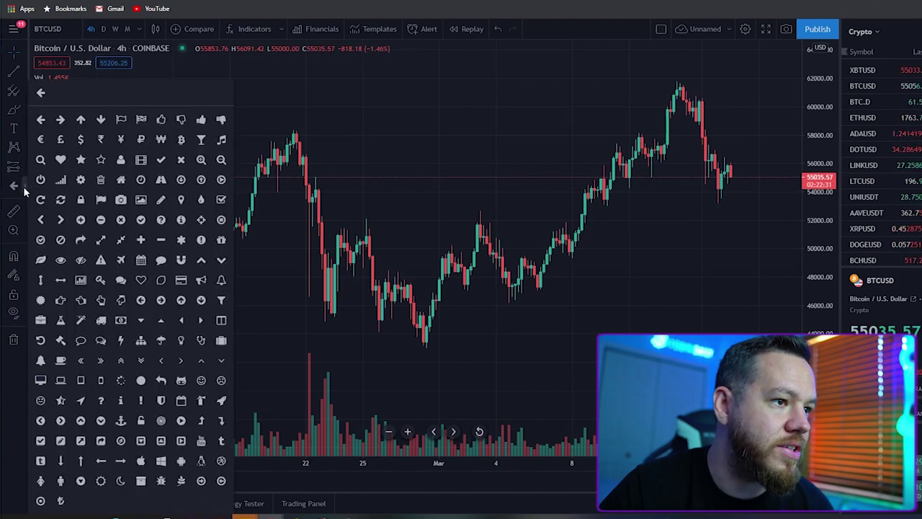
left_click(24, 189)
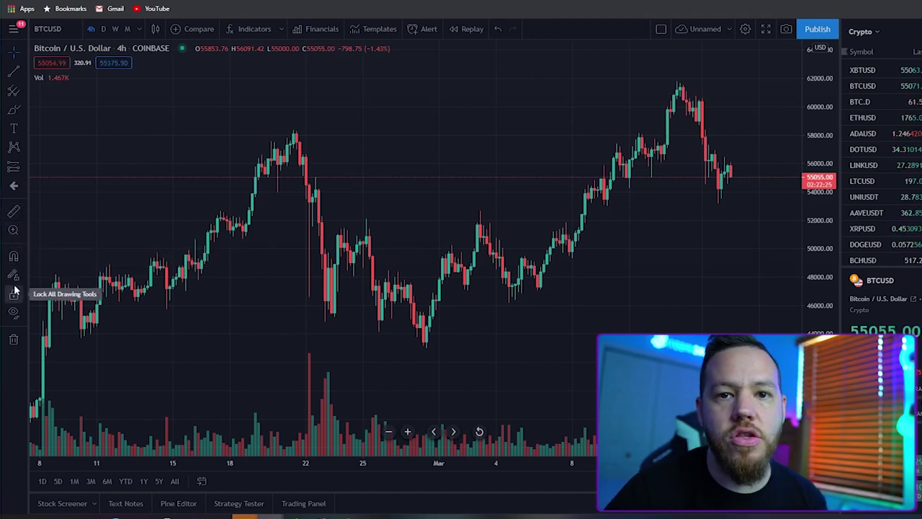
Search the chart's symbols for APPLE.
left_click(57, 30)
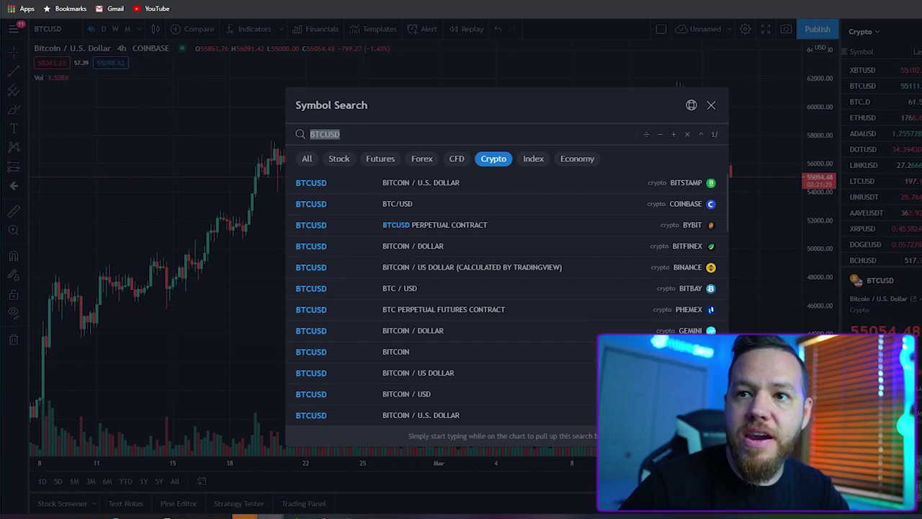
key("BackSpace")
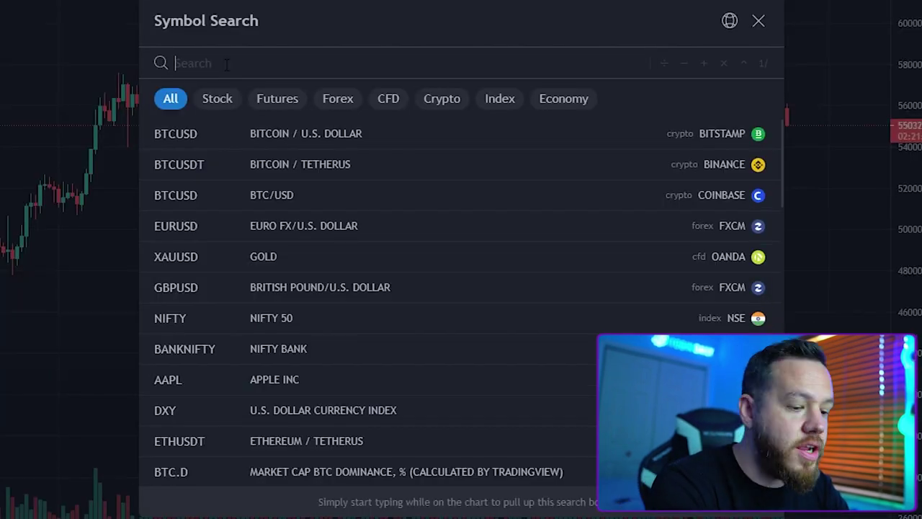
type("APPLE")
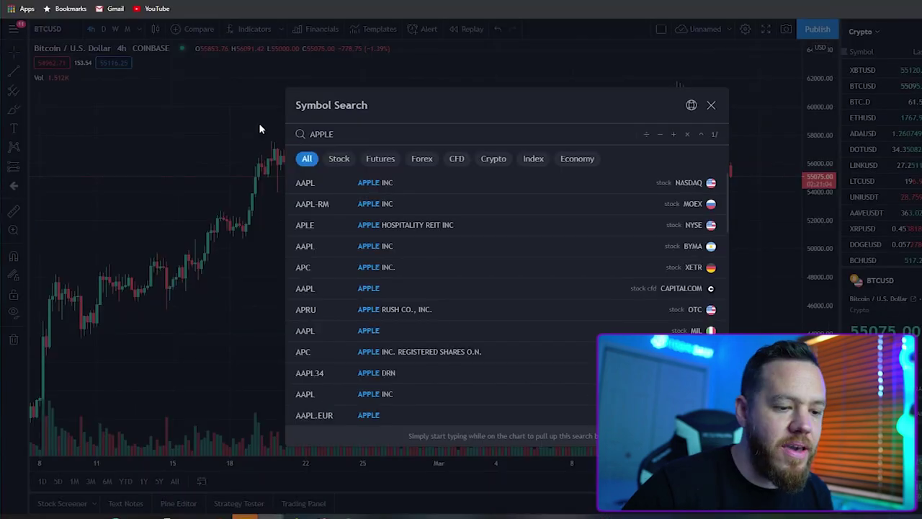
Search the symbols for ETHEREUM, limit the results to Crypto, look through them and leave the search without choosing one.
key("BackSpace")
key("BackSpace")
key("BackSpace")
key("BackSpace")
type("ETHE")
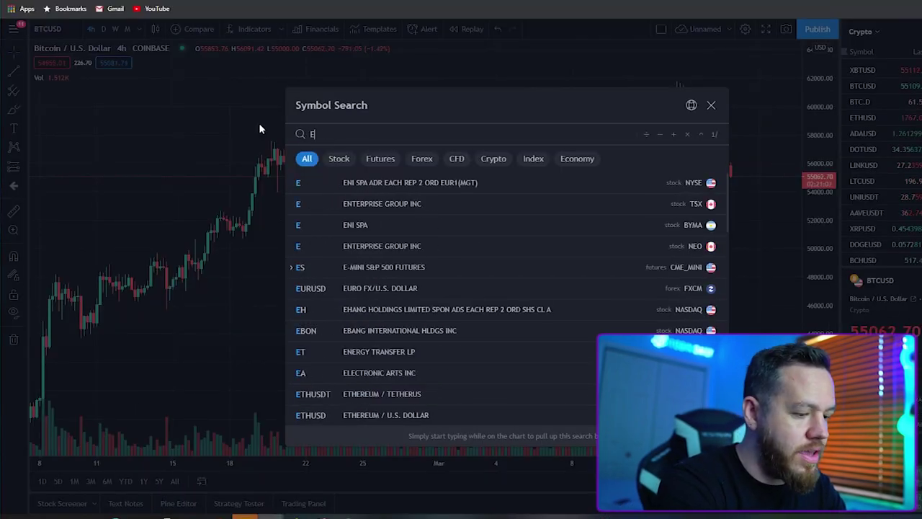
type("REUM")
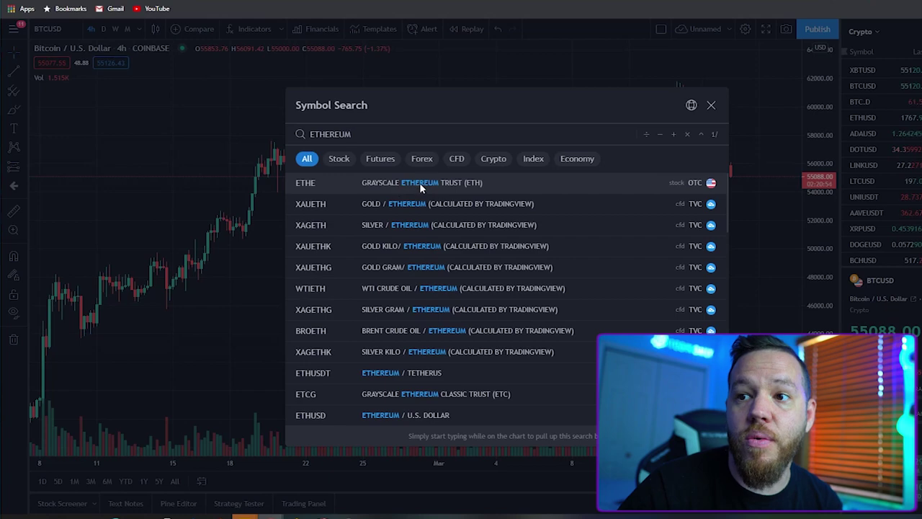
left_click(494, 160)
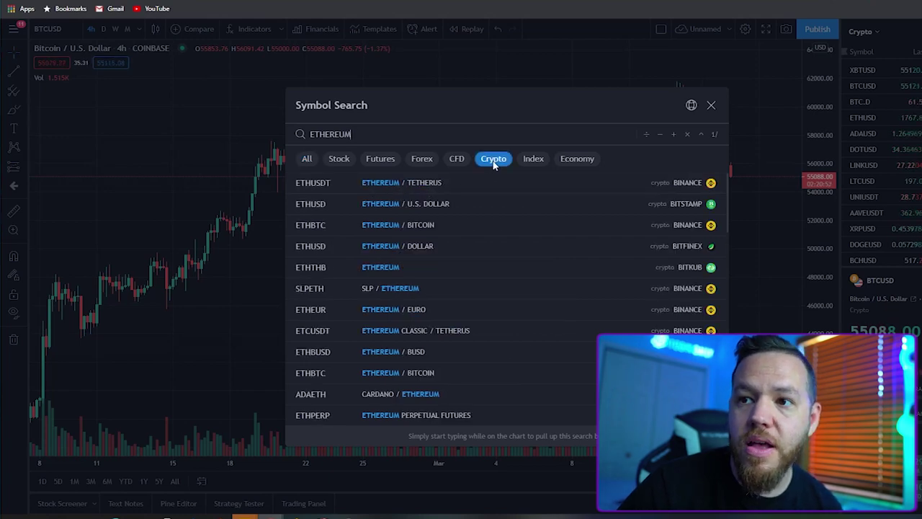
scroll(440, 218, "down", 10)
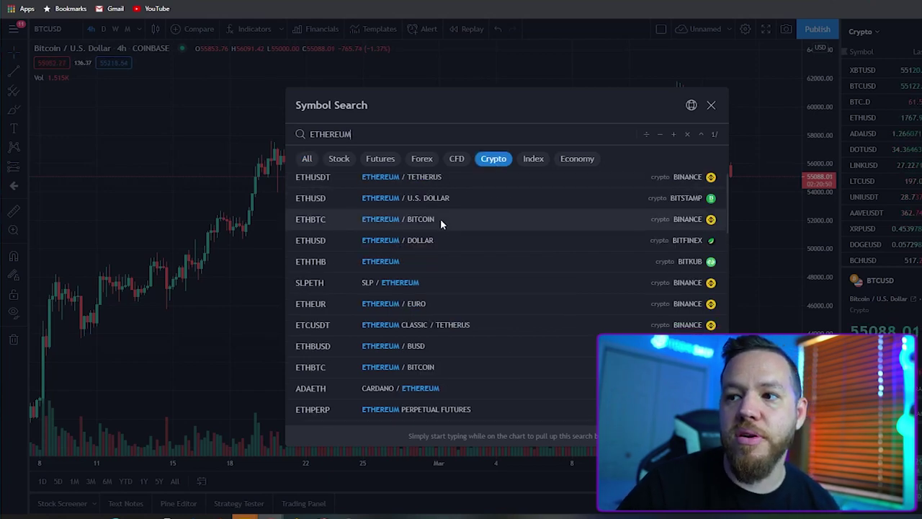
key("Escape")
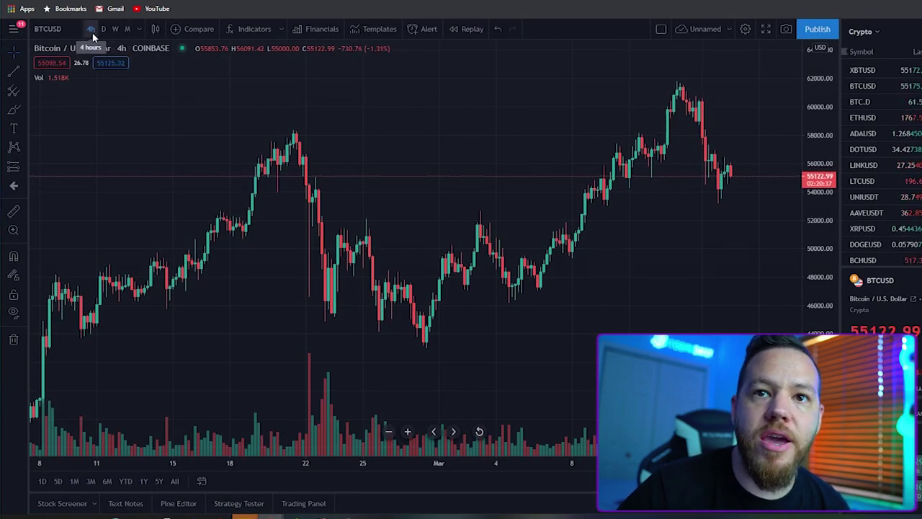
View the available chart time intervals and their favorite markings without picking a different interval.
left_click(140, 30)
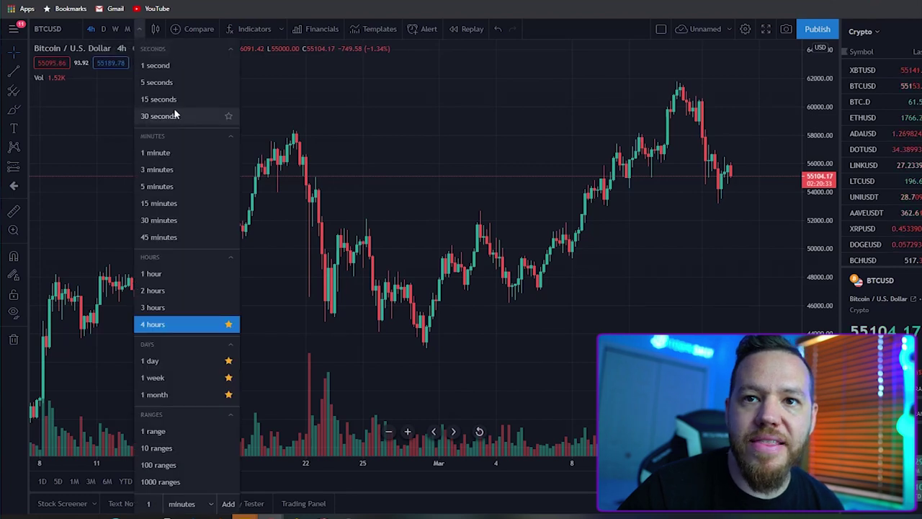
left_click(141, 29)
left_click(140, 28)
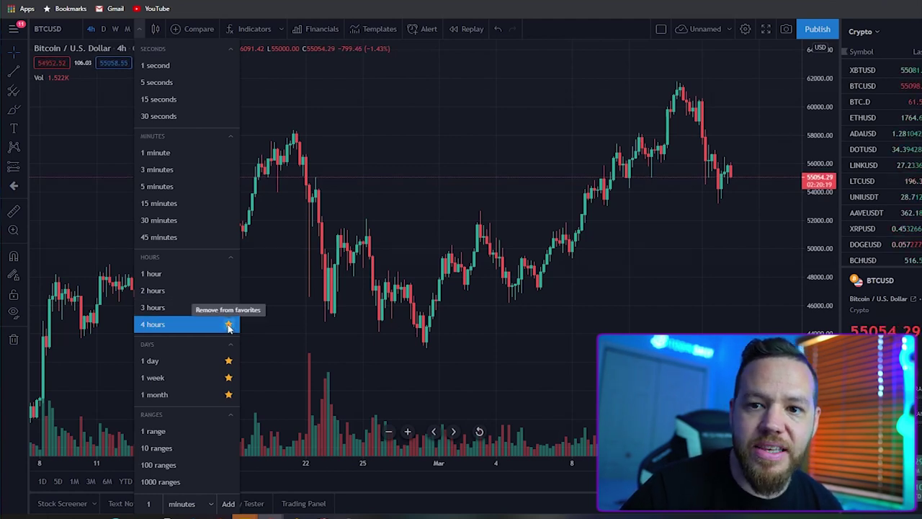
left_click(127, 45)
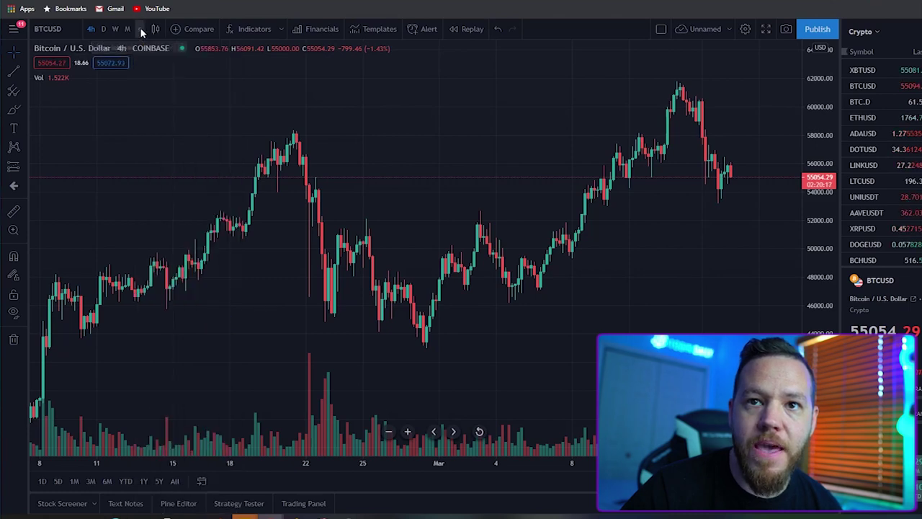
Cycle the BTCUSD chart's interval twice through 1 day, 1 week and 1 month, returning to 4 hours each time.
left_click(103, 29)
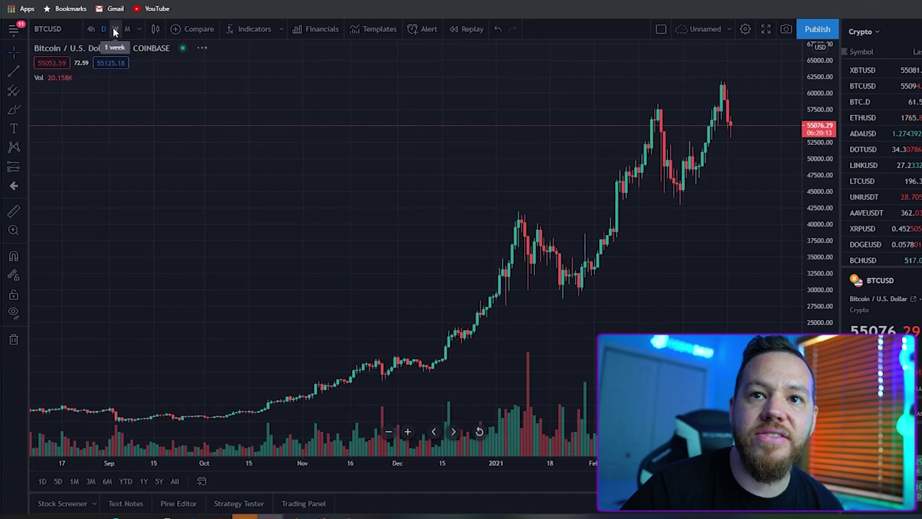
left_click(114, 29)
left_click(127, 29)
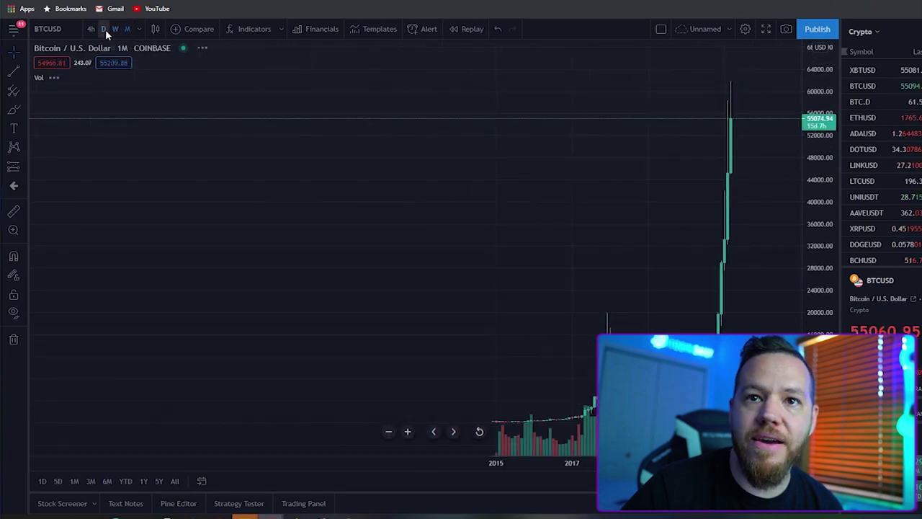
left_click(105, 30)
left_click(91, 29)
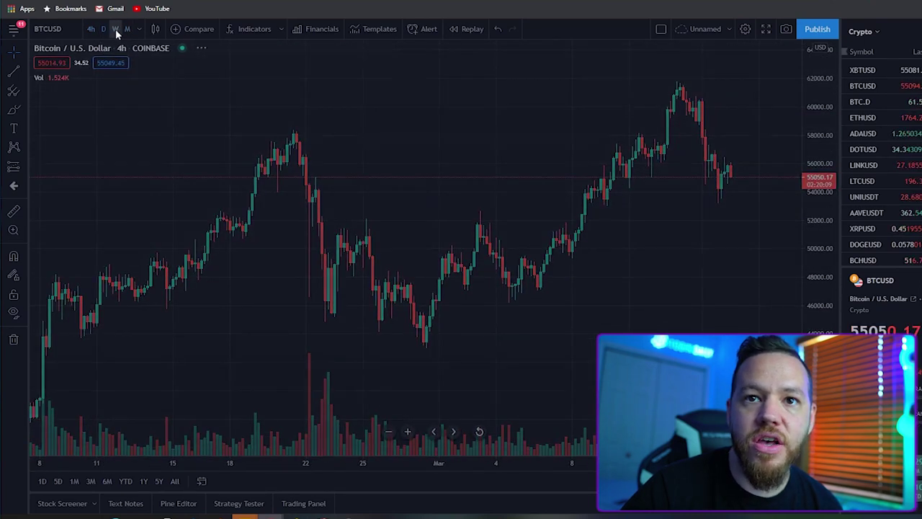
left_click(115, 29)
left_click(127, 29)
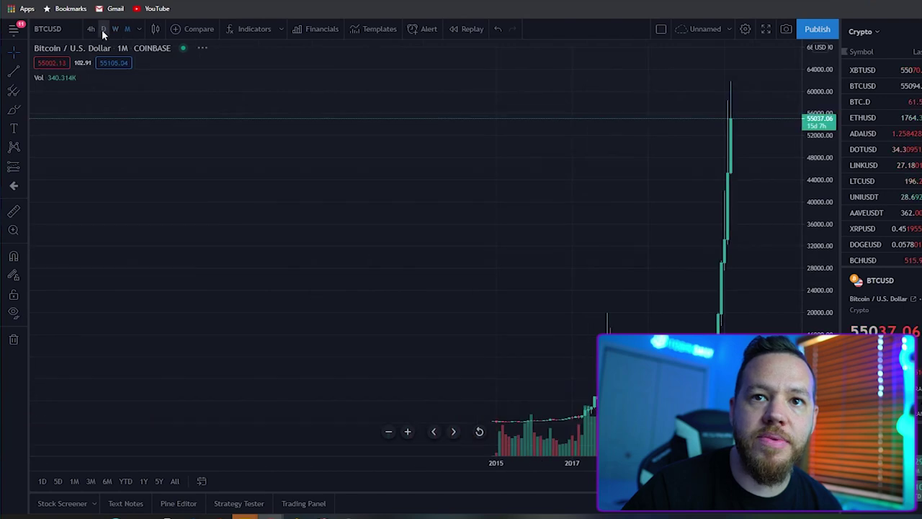
left_click(103, 30)
left_click(91, 30)
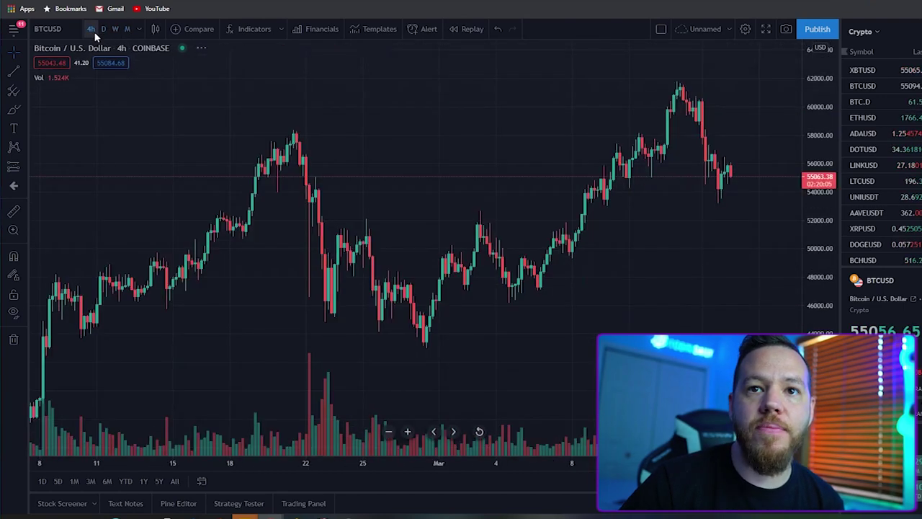
Try the Bars, Hollow Candles and Heikin Ashi chart styles, return to Candles and view the remaining styles.
left_click(156, 30)
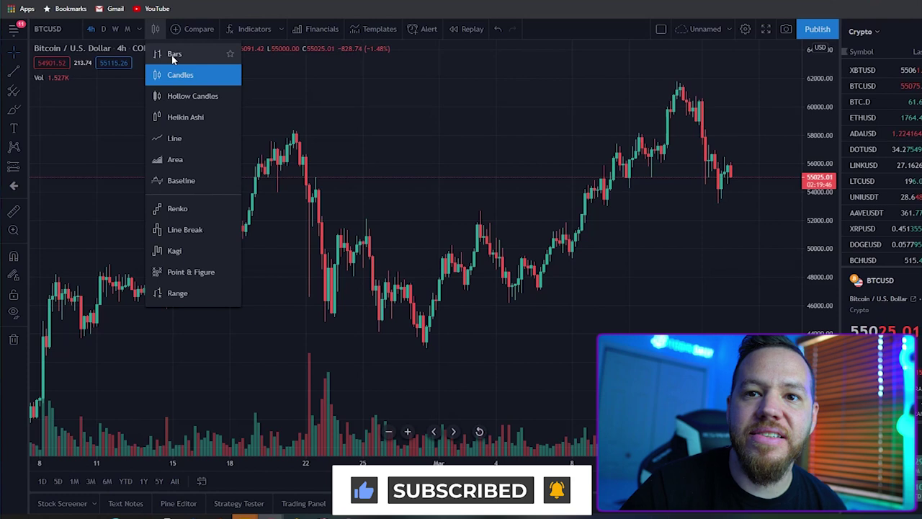
left_click(173, 58)
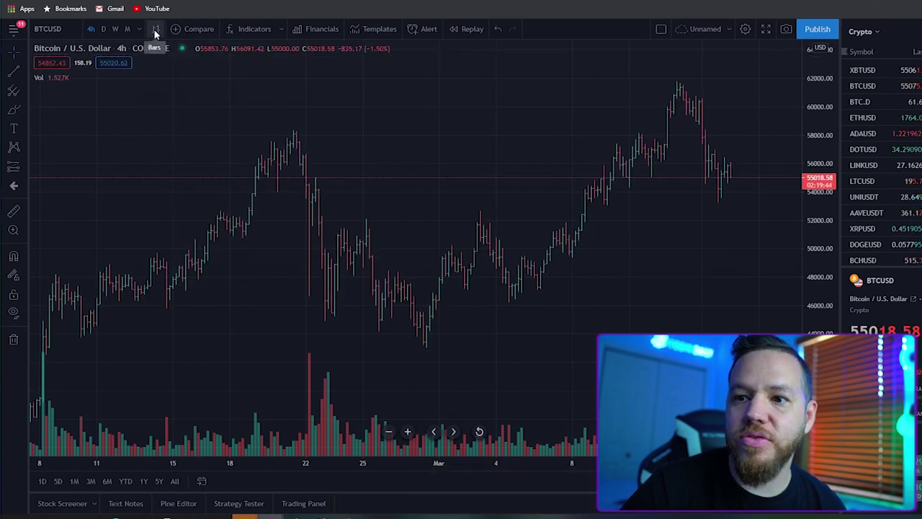
left_click(154, 30)
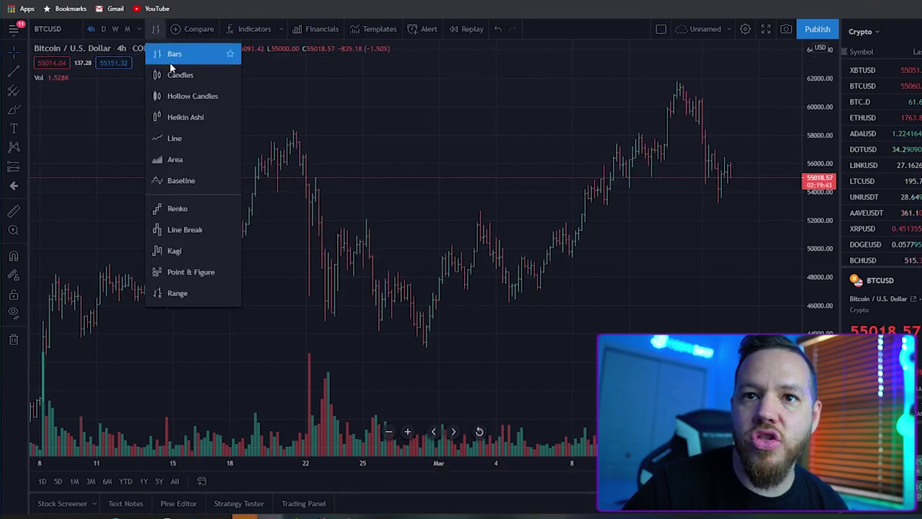
left_click(181, 100)
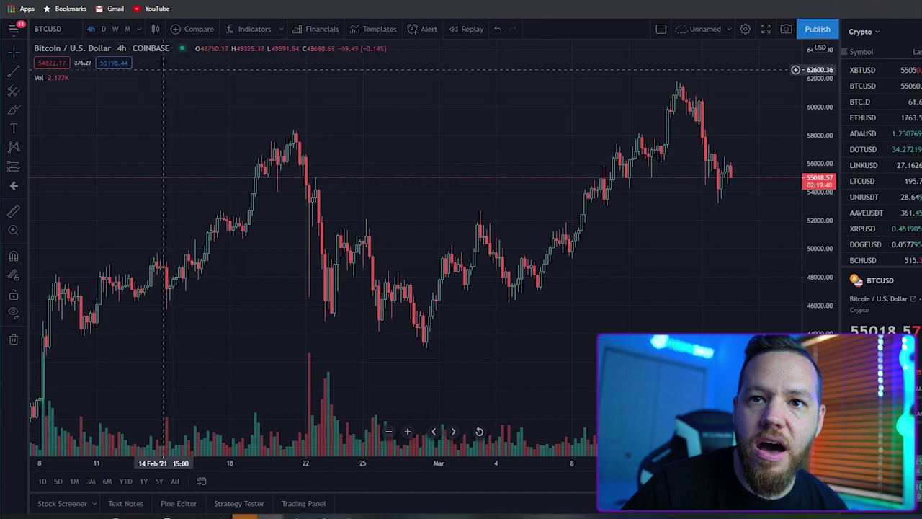
left_click(156, 29)
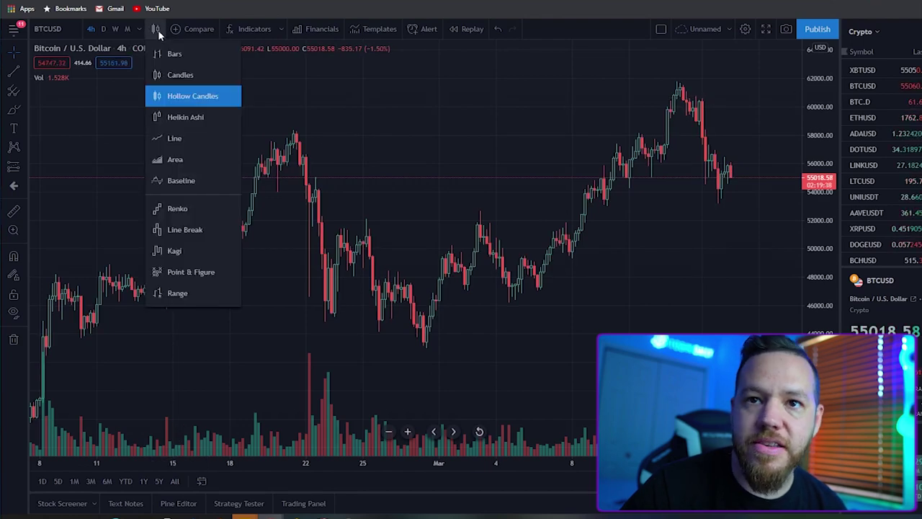
left_click(172, 117)
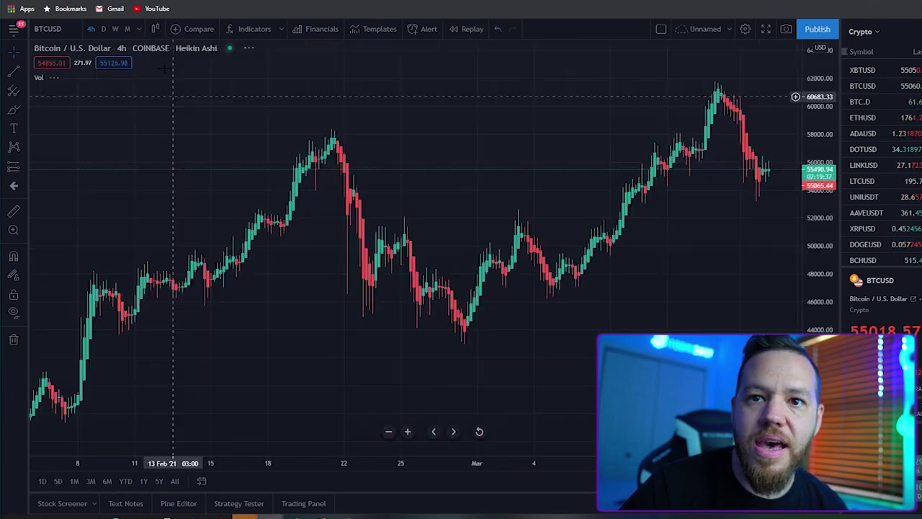
left_click(156, 29)
left_click(178, 75)
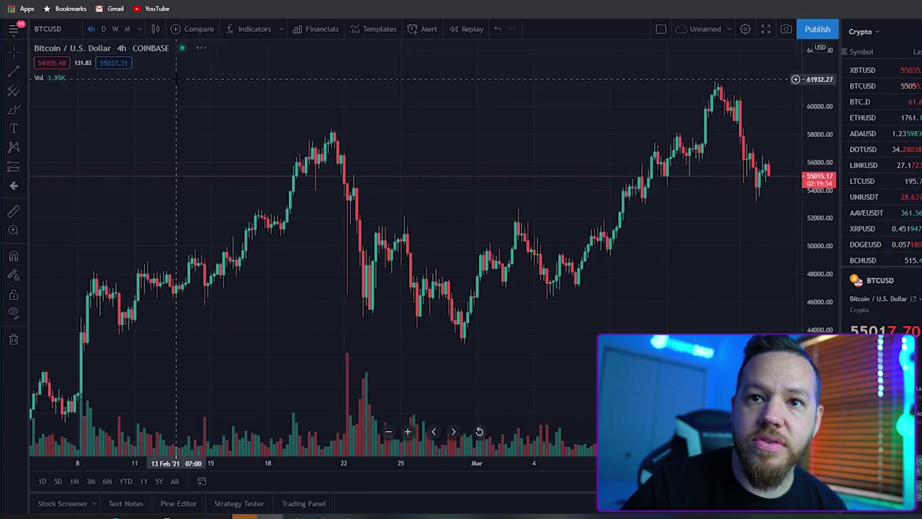
left_click(154, 29)
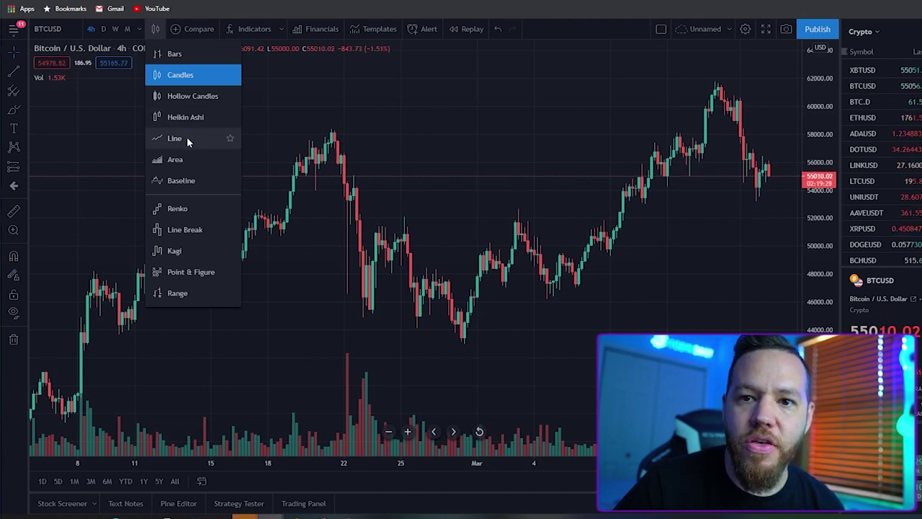
left_click(156, 31)
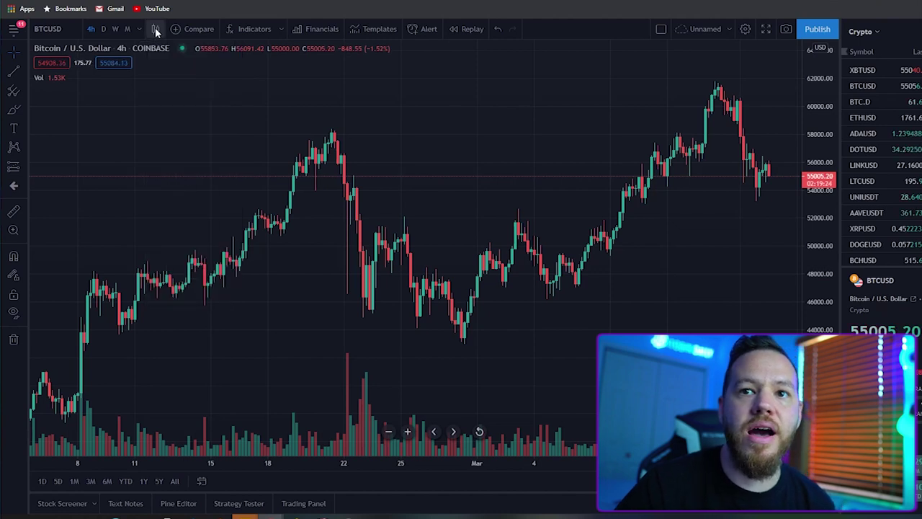
Add TVC's GOLD (US$/OZ) to the BTCUSD chart as a comparison symbol.
left_click(199, 28)
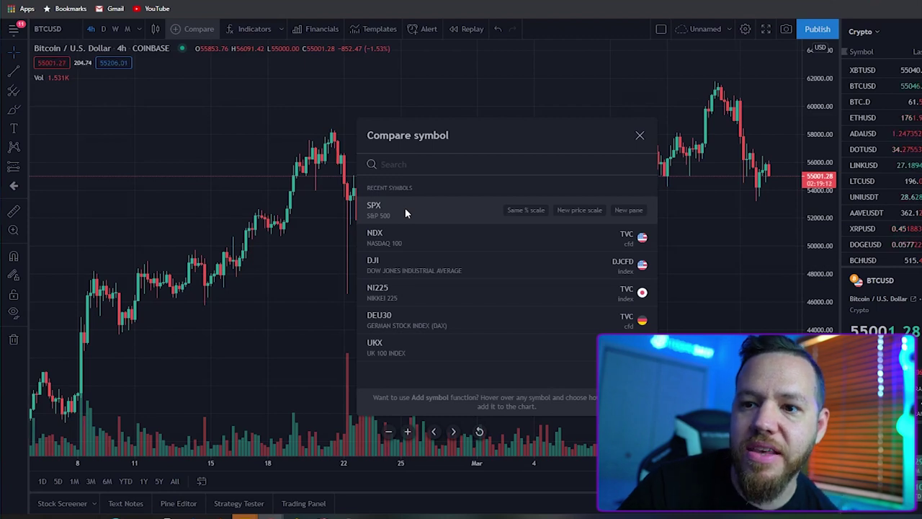
type("GOLD")
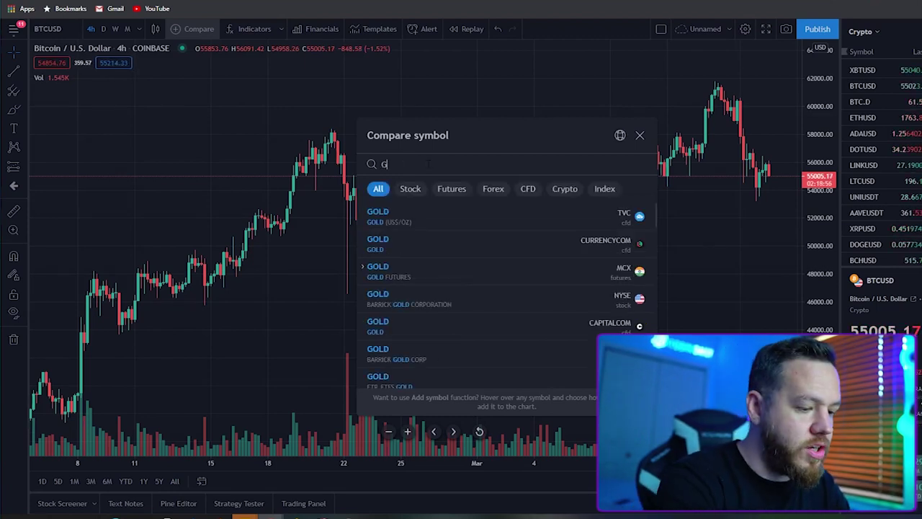
mouse_move(393, 221)
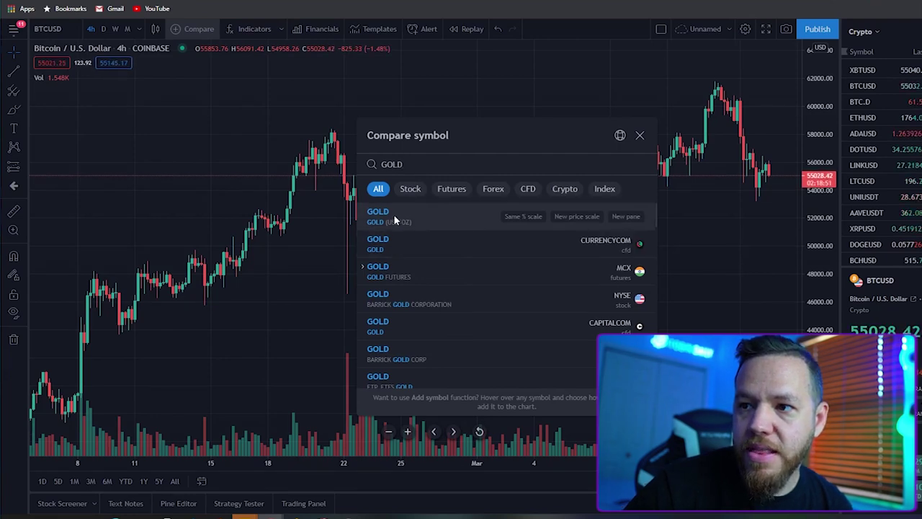
left_click(394, 214)
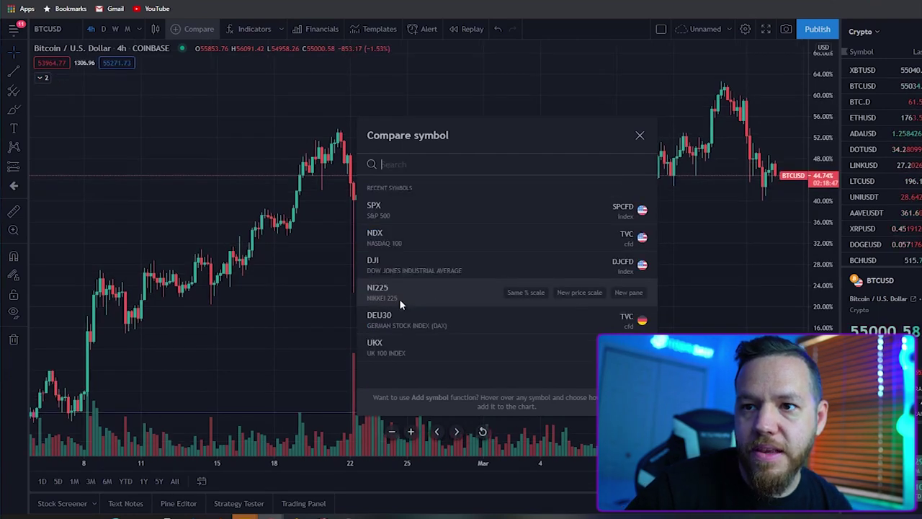
left_click(640, 134)
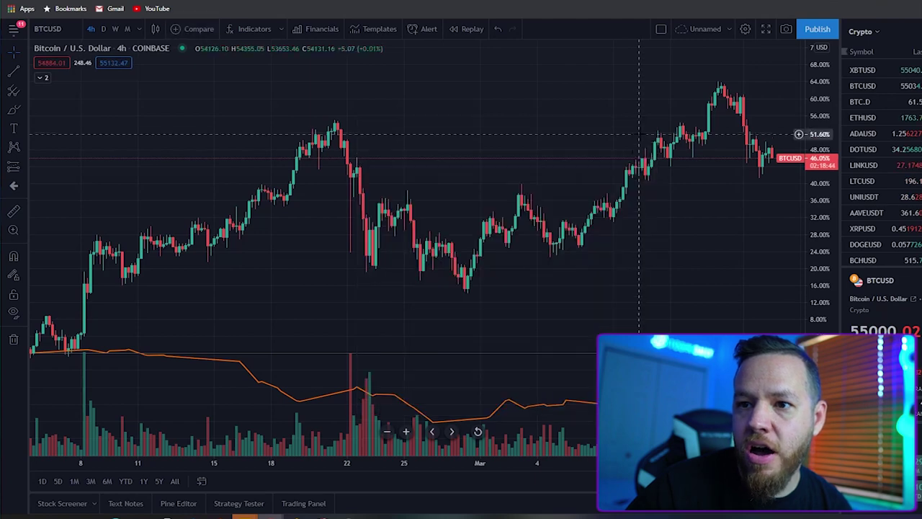
Compare the BTCUSD candles with the gold line over a longer stretch of chart history.
scroll(639, 445, "down", 3)
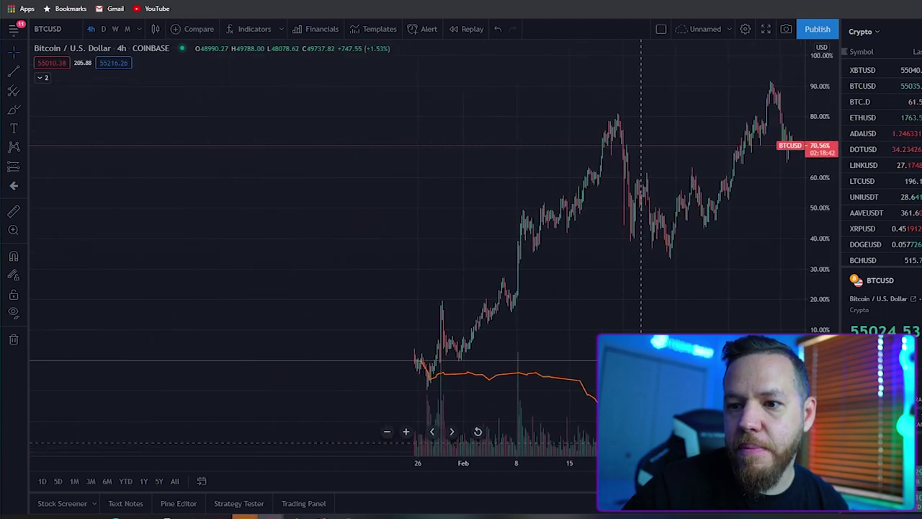
scroll(582, 304, "right", 3)
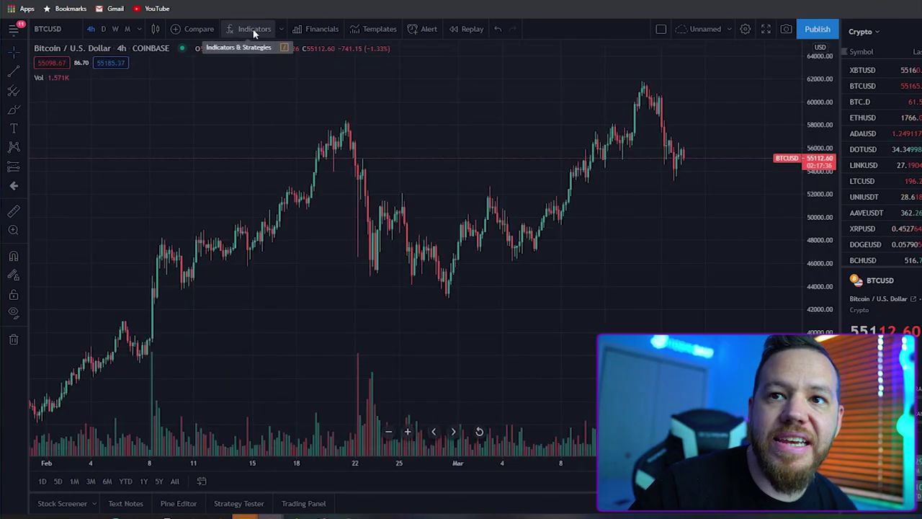
Browse the indicator categories Favorites, My scripts, Built-ins, Candlestick Patterns and Public Library without adding a script.
left_click(254, 31)
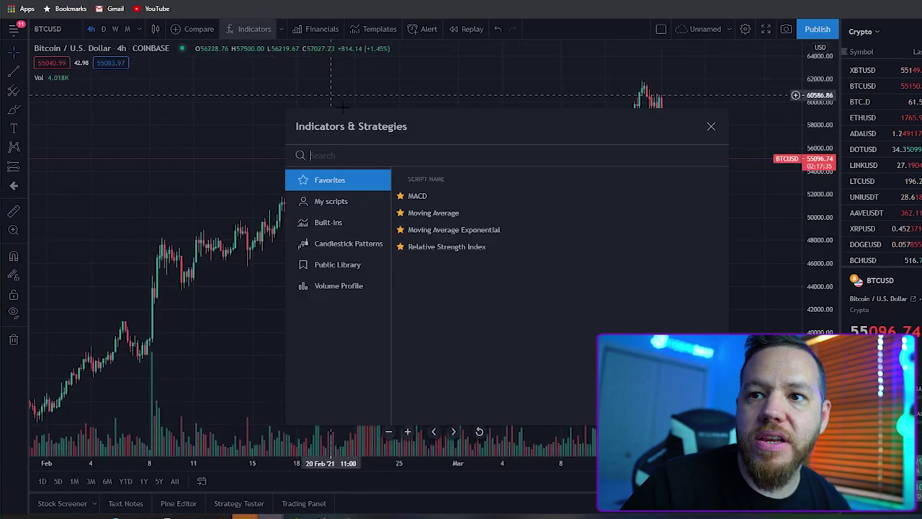
left_click(346, 203)
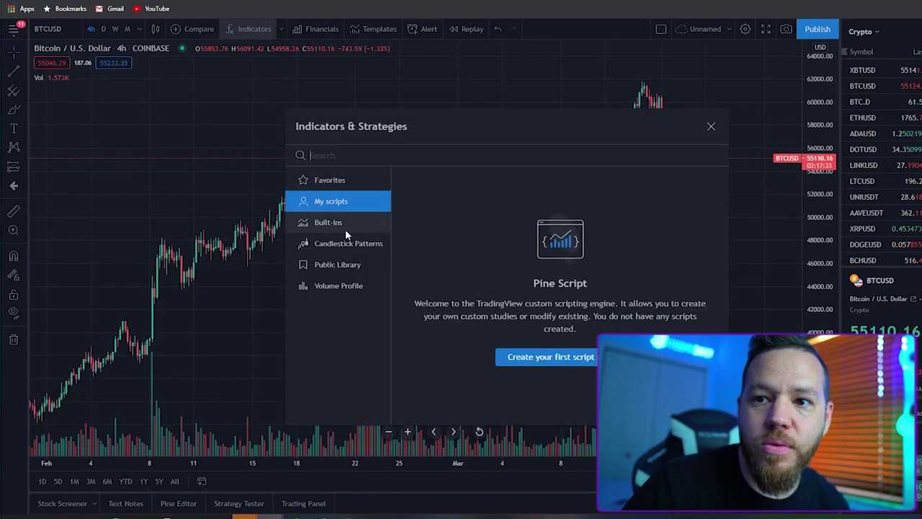
left_click(343, 224)
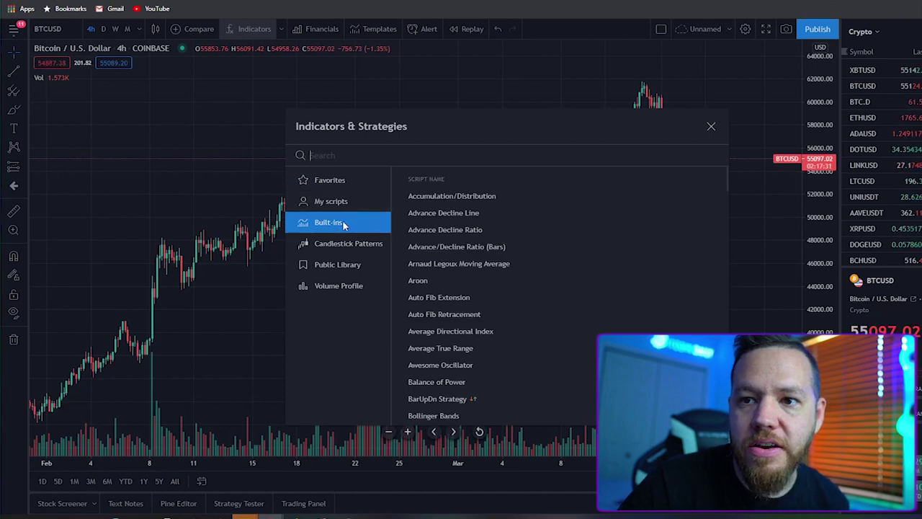
scroll(439, 210, "down", 3)
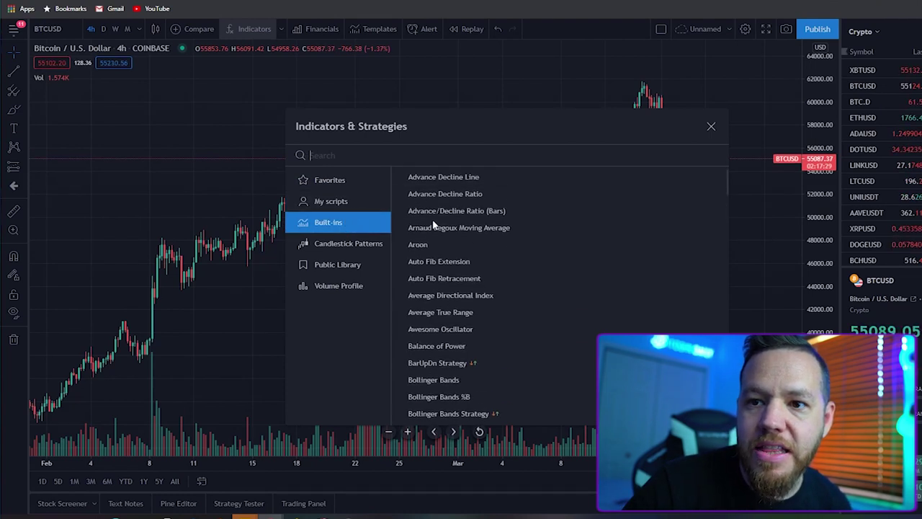
scroll(457, 210, "down", 5)
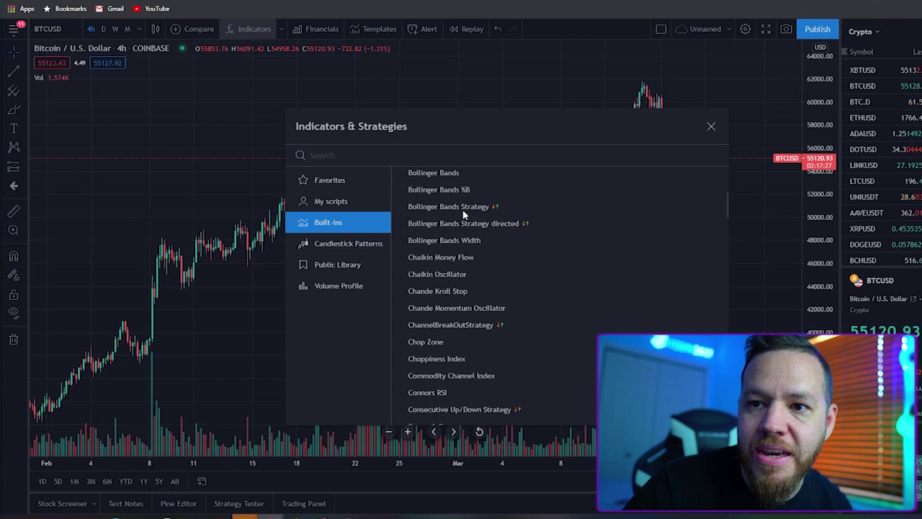
left_click(349, 246)
left_click(345, 265)
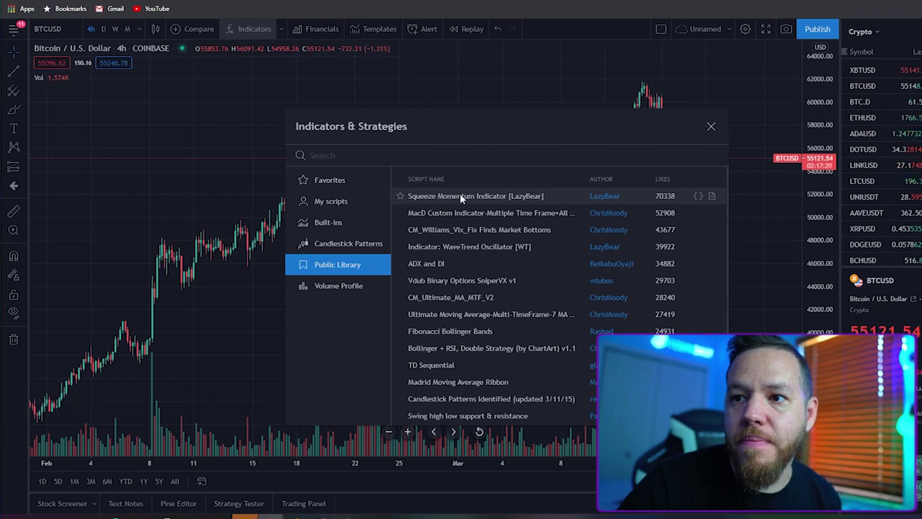
scroll(461, 209, "down", 2)
scroll(464, 215, "up", 2)
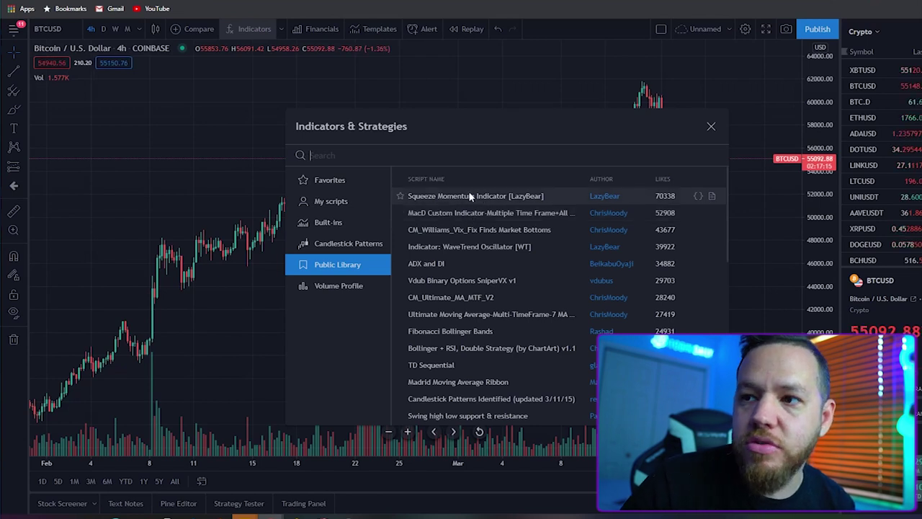
Switch between the built-in and favorite indicator lists, ending on the Built-ins.
left_click(341, 223)
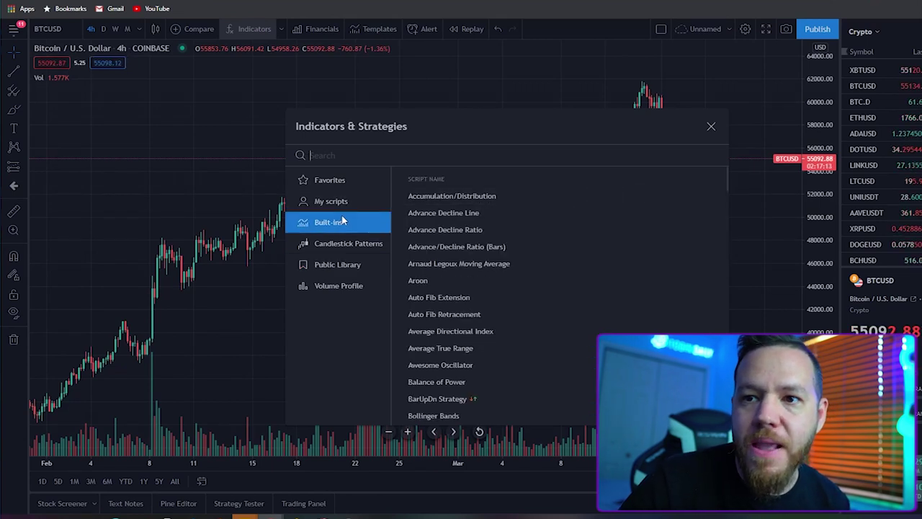
left_click(339, 180)
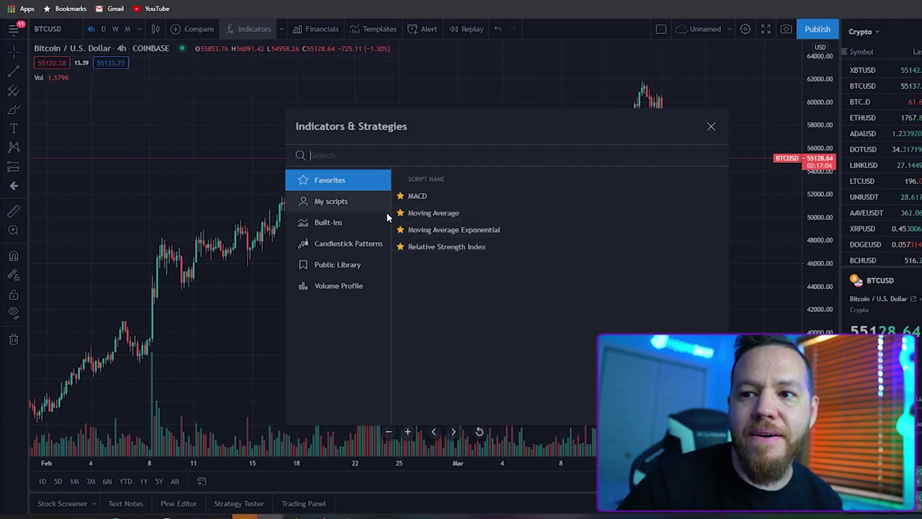
left_click(349, 221)
left_click(337, 179)
left_click(340, 224)
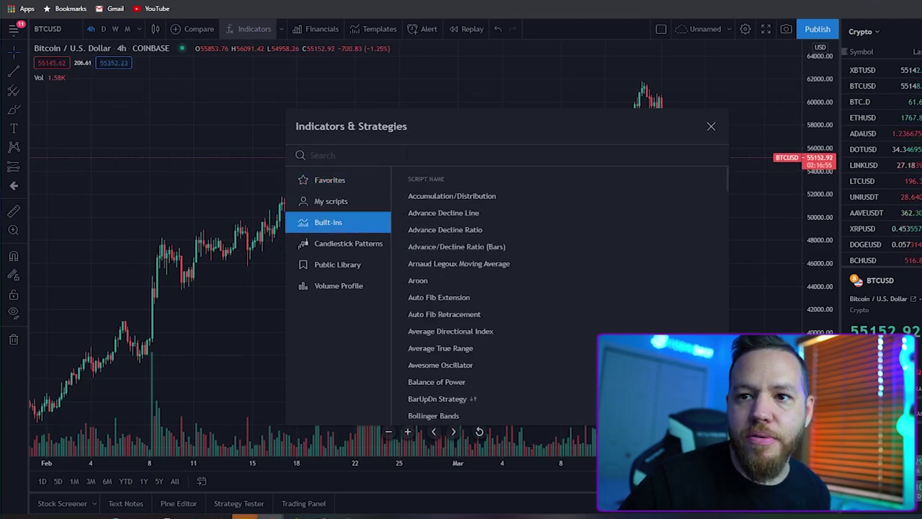
Search the indicators for "rsi", add the Relative Strength Index to the BTCUSD chart and make its pane shorter.
type("rsi")
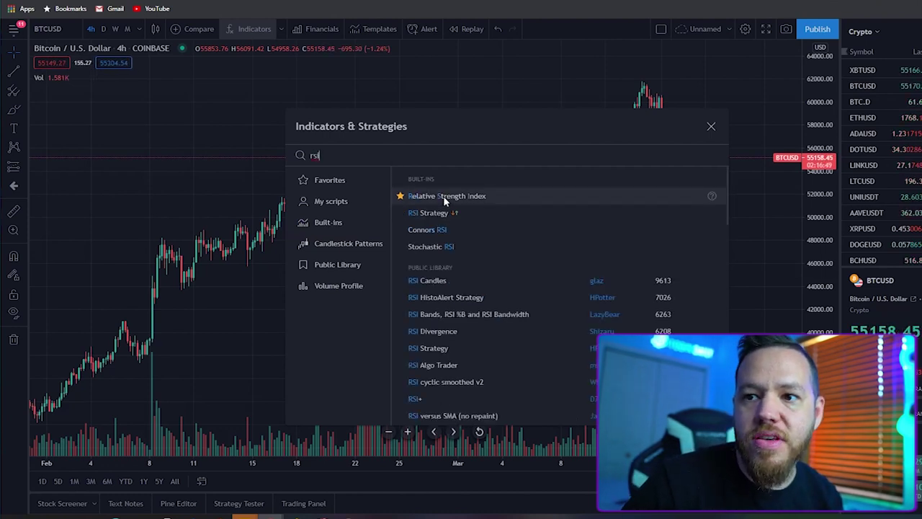
left_click(445, 199)
left_click(710, 128)
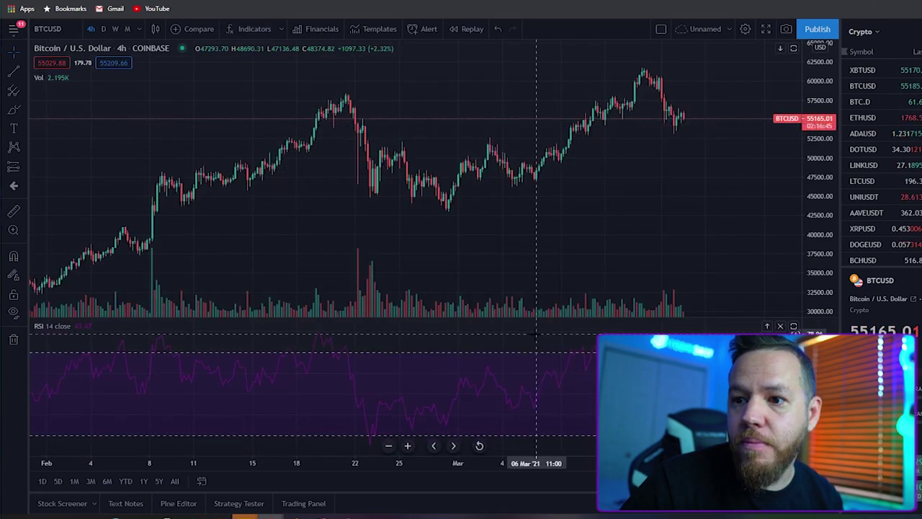
left_click_drag(517, 323, 518, 356)
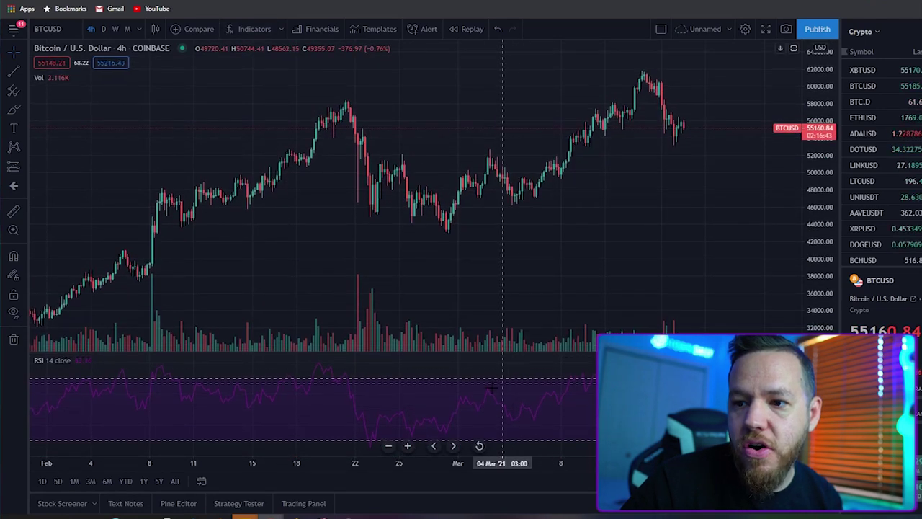
Review the RSI indicator's Style and Inputs settings without changing them, and remove the RSI from the chart.
right_click(567, 394)
left_click(587, 501)
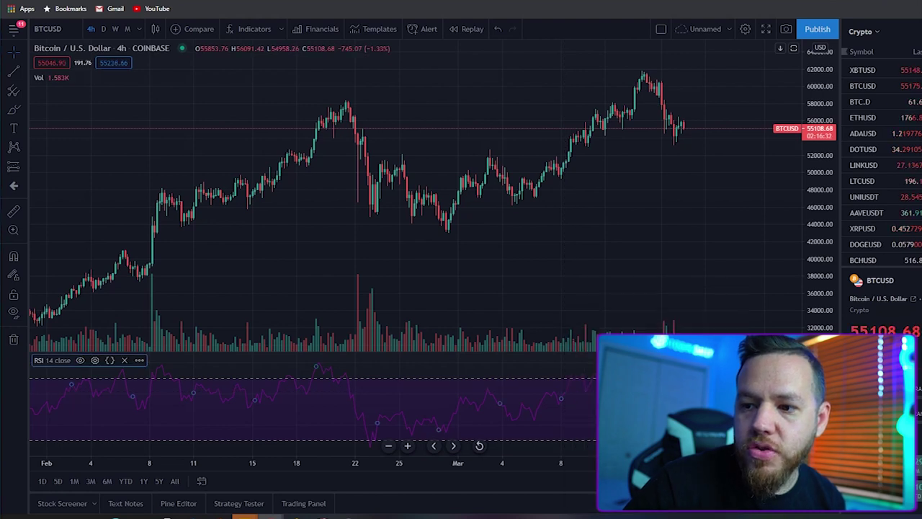
left_click(465, 217)
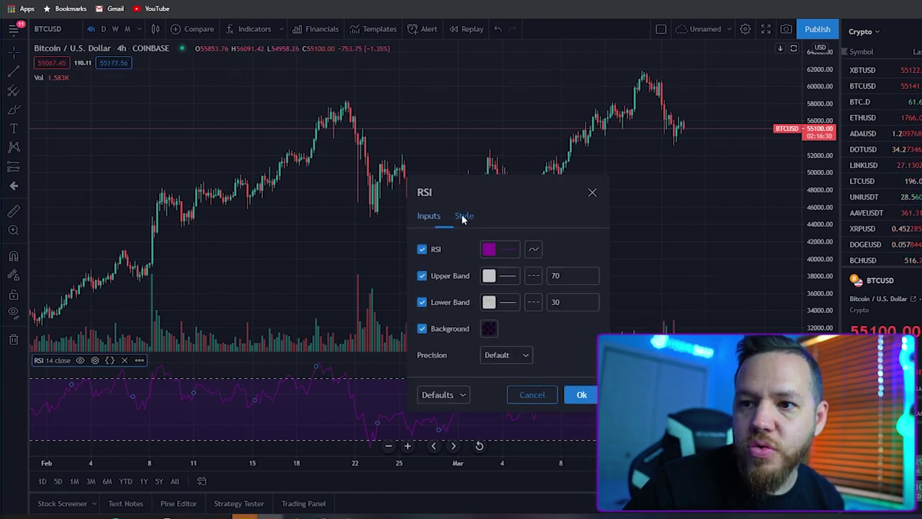
left_click(428, 218)
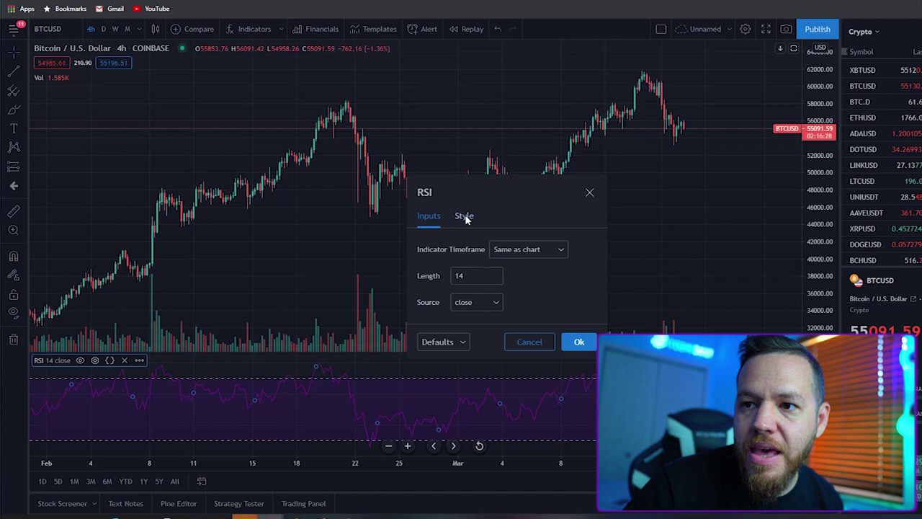
left_click(590, 193)
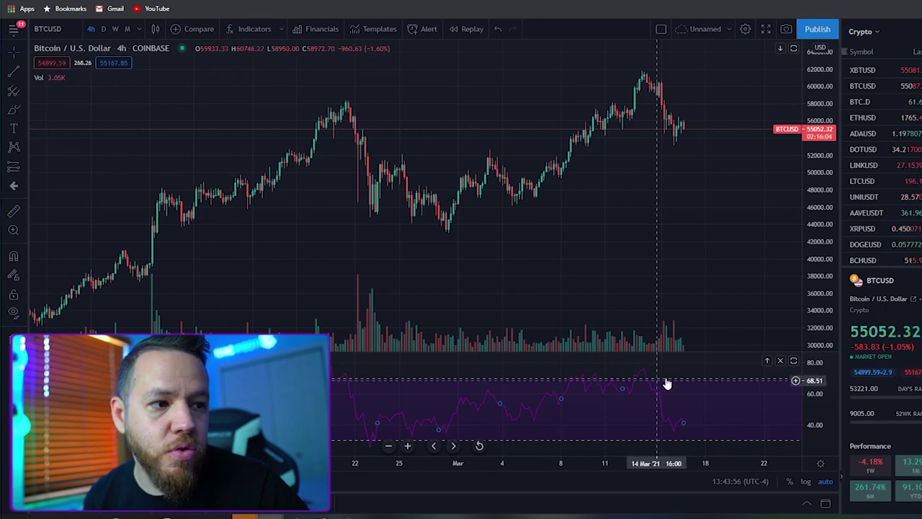
left_click(781, 362)
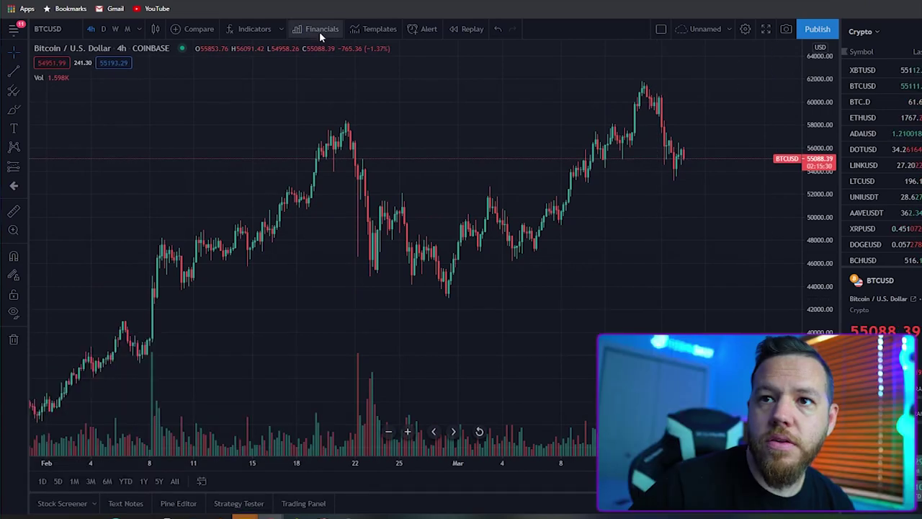
View the Financials metrics and the indicator templates without applying any of them.
left_click(320, 29)
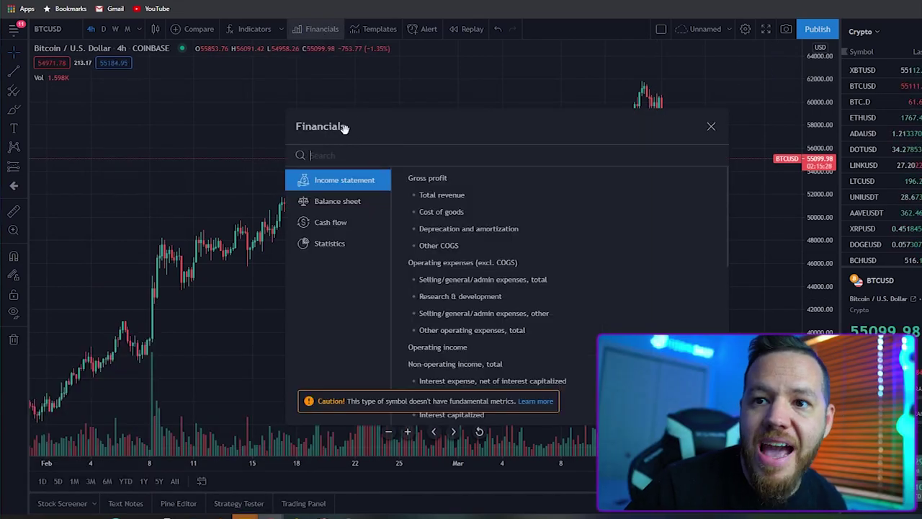
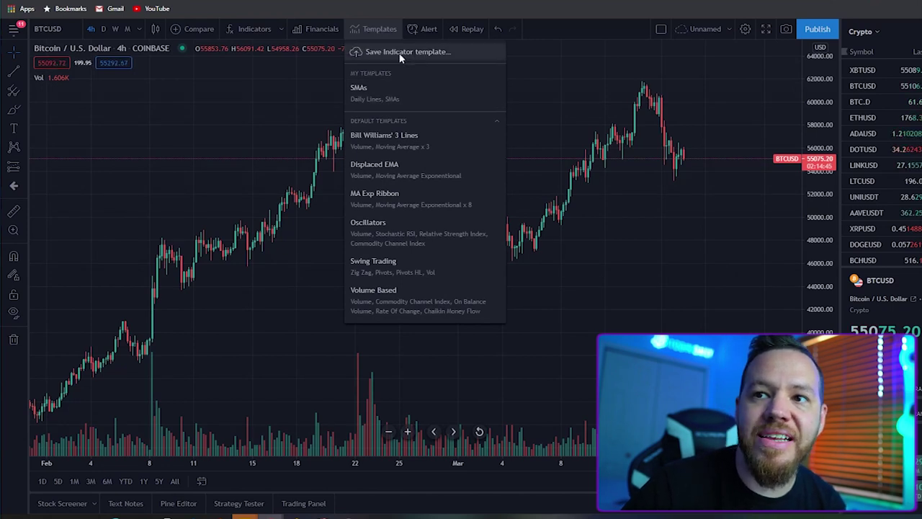
key("Escape")
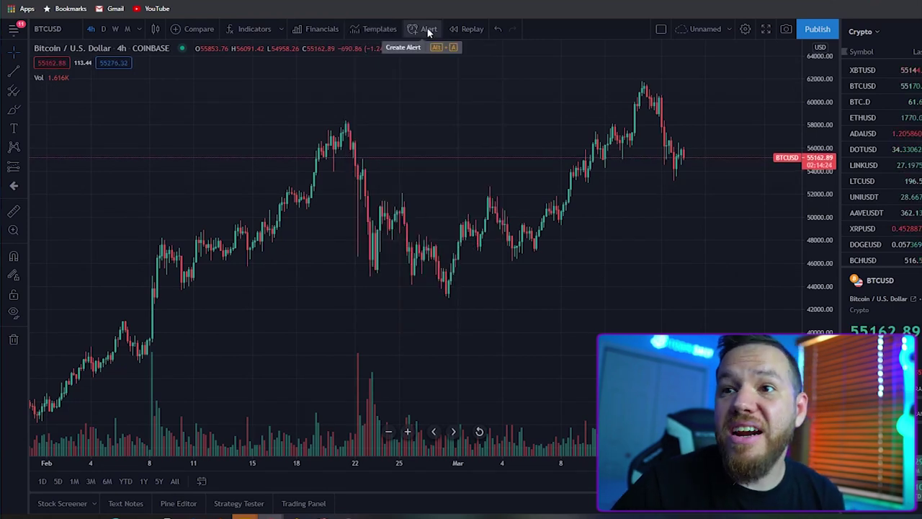
Start a new alert on BTCUSD, try the Crossing Up condition and set it to Crossing Down.
left_click(428, 29)
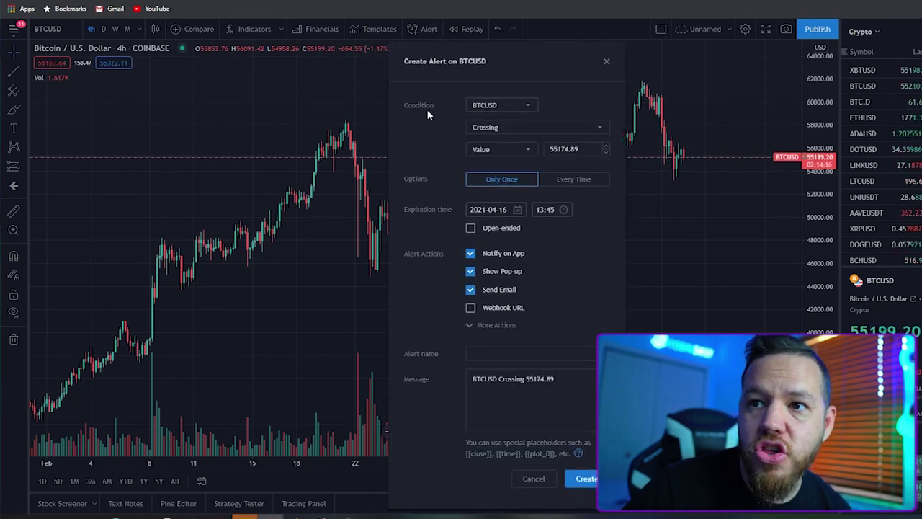
left_click(502, 129)
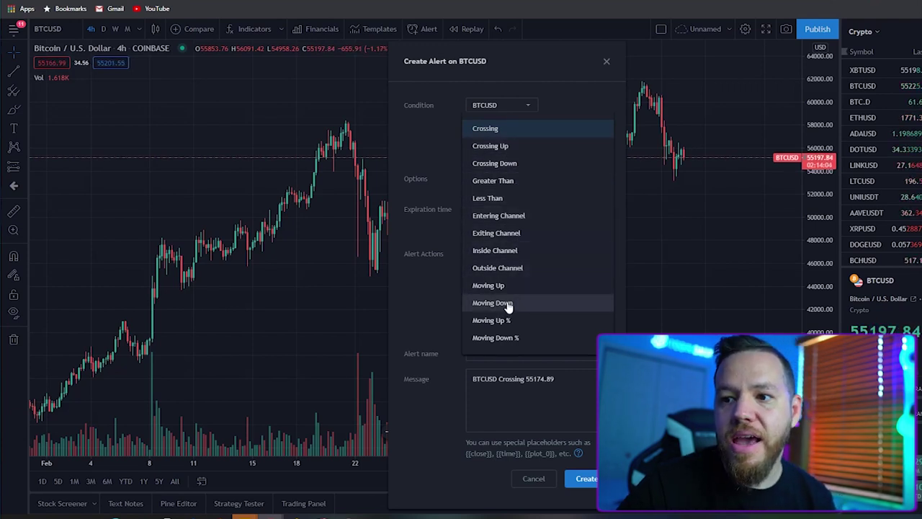
left_click(506, 146)
left_click(539, 128)
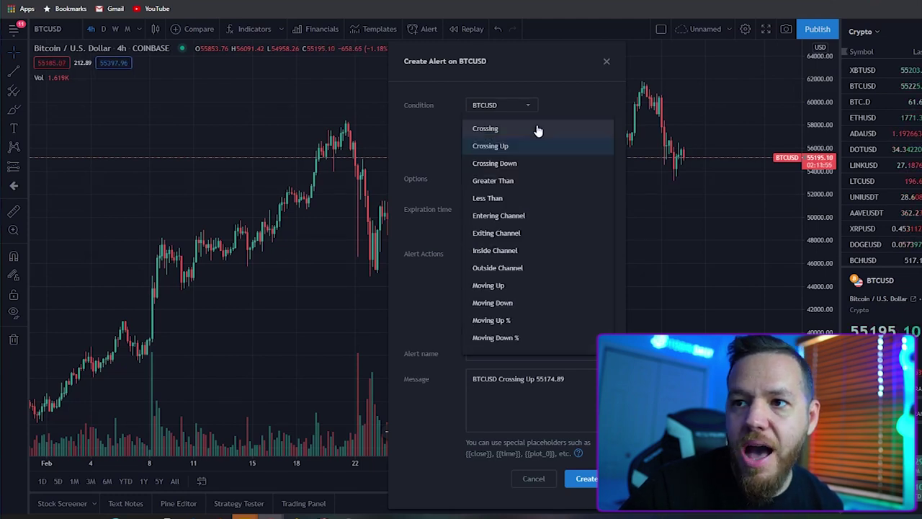
left_click(509, 163)
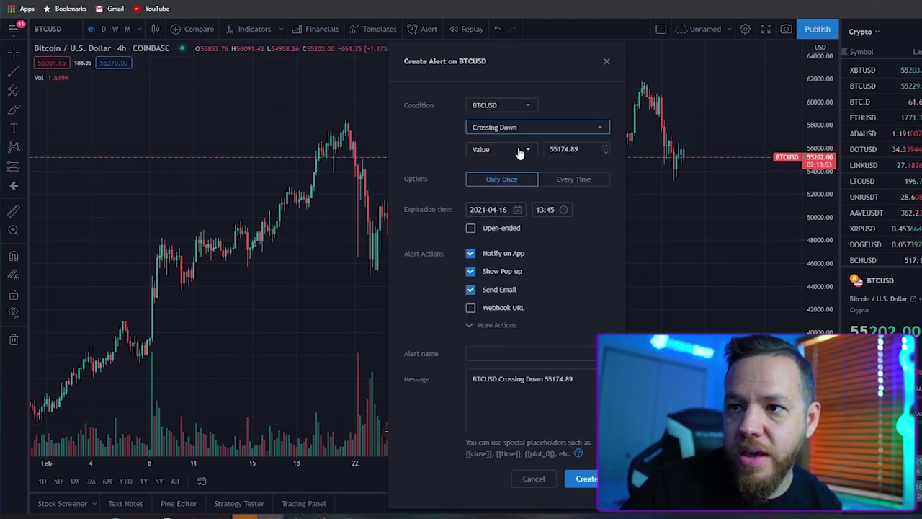
Set the alert's trigger value to 55000, try to make it open-ended and dismiss the upgrade offer.
left_click(528, 152)
left_click(517, 151)
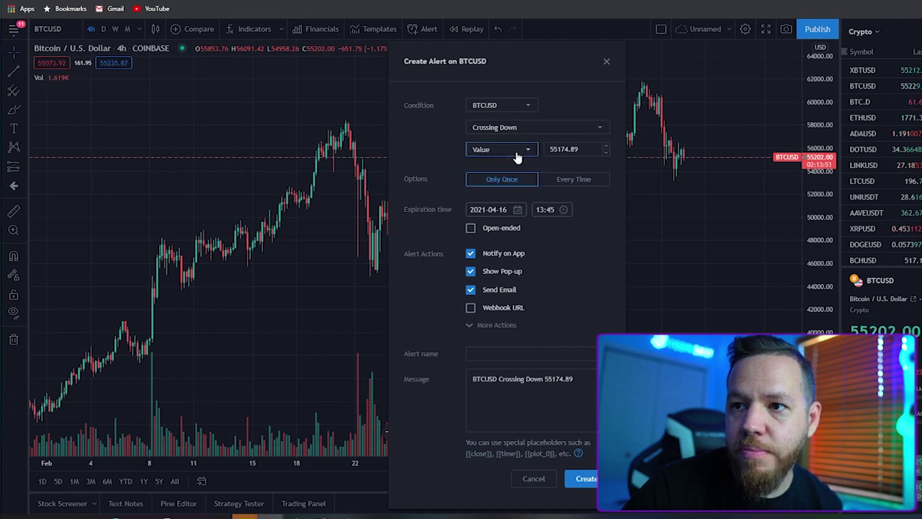
key("Tab")
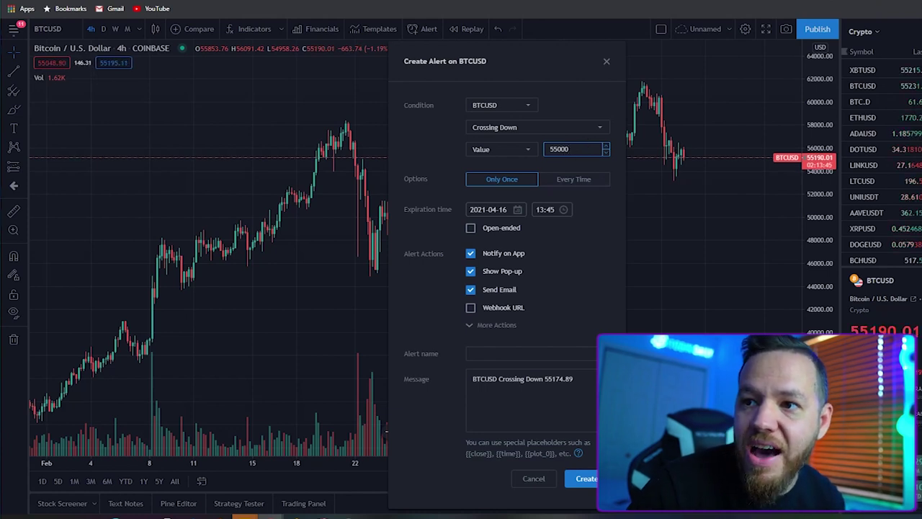
left_click(609, 235)
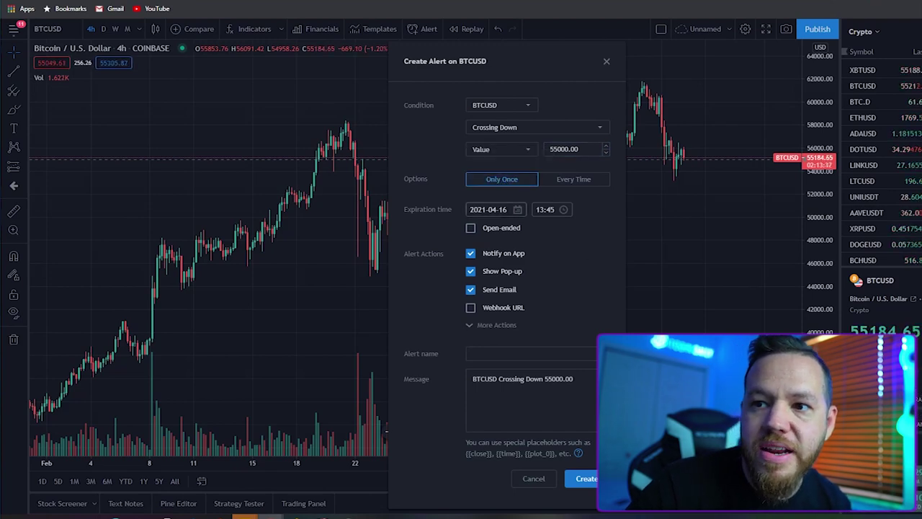
left_click(472, 229)
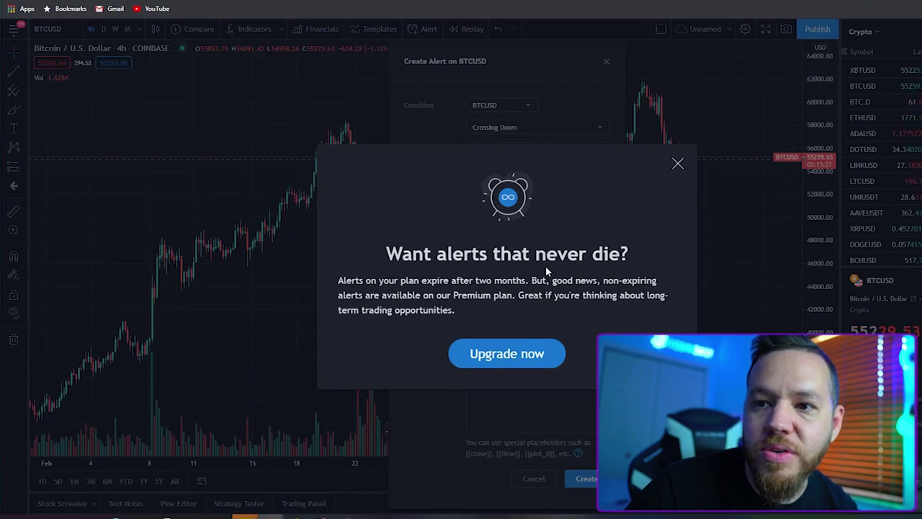
left_click(677, 165)
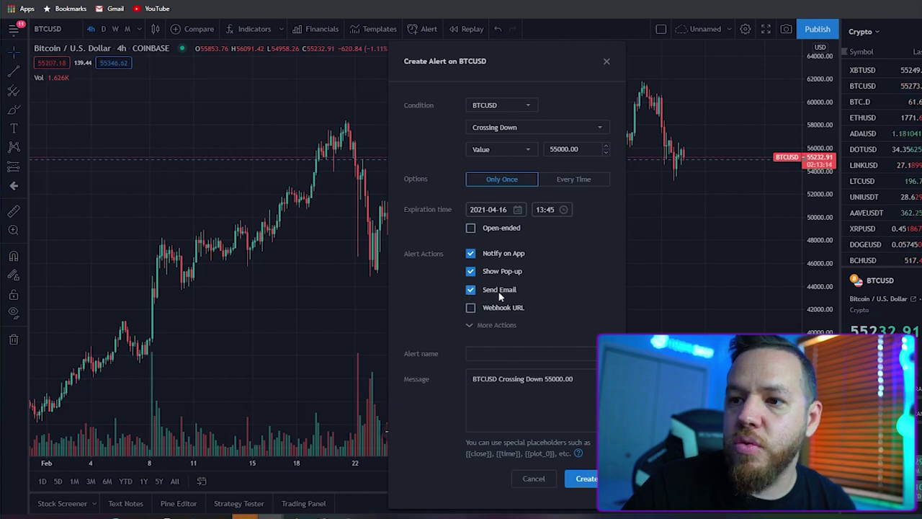
Name the alert "crossing down" and create it with app, pop-up and email notifications.
scroll(511, 323, "down", 1)
left_click(510, 336)
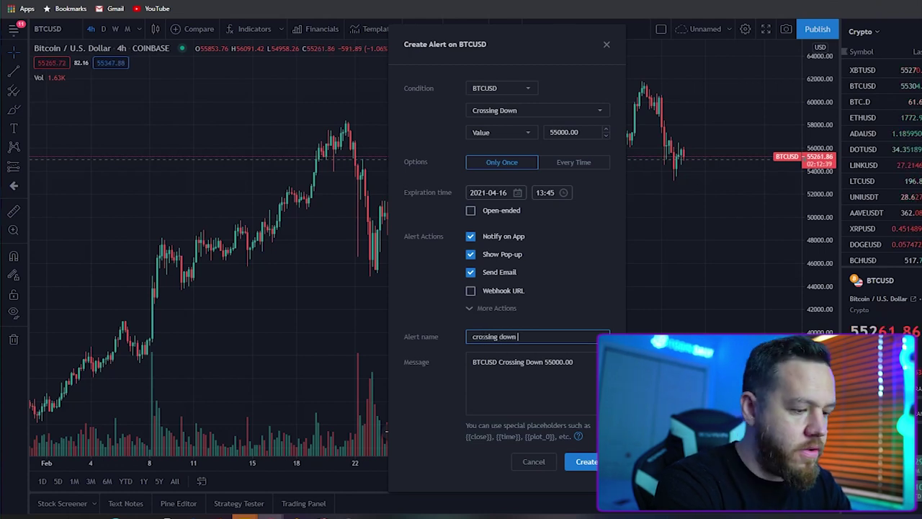
left_click(586, 462)
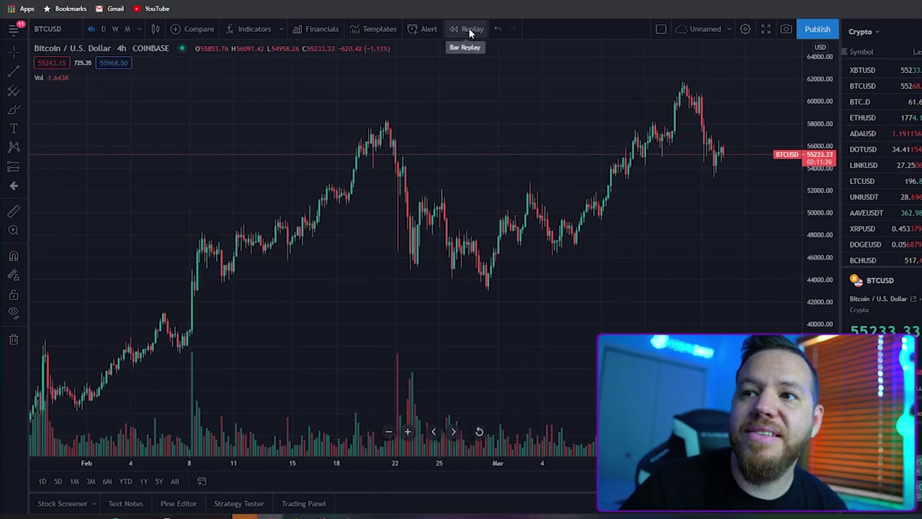
Replay the 4-hour BTCUSD bars from early March 2021 onwards and exit the replay.
left_click(468, 29)
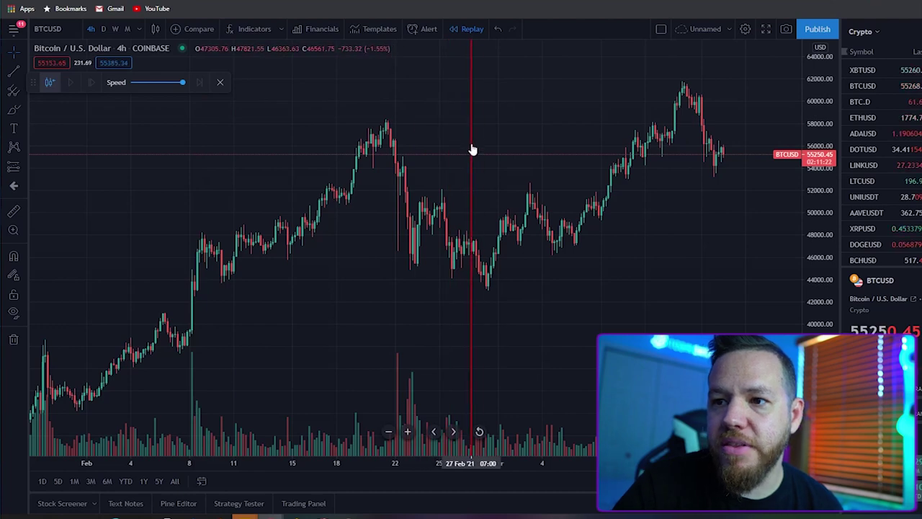
left_click(578, 166)
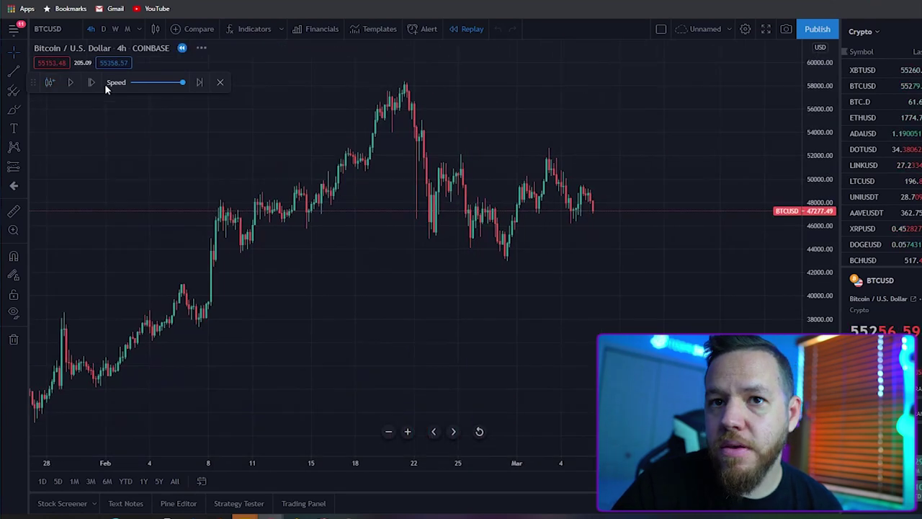
left_click(73, 82)
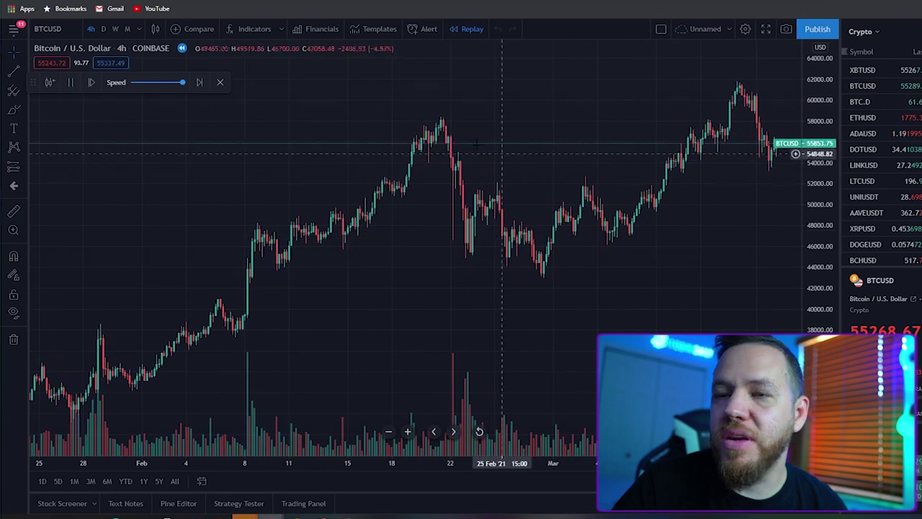
left_click(221, 84)
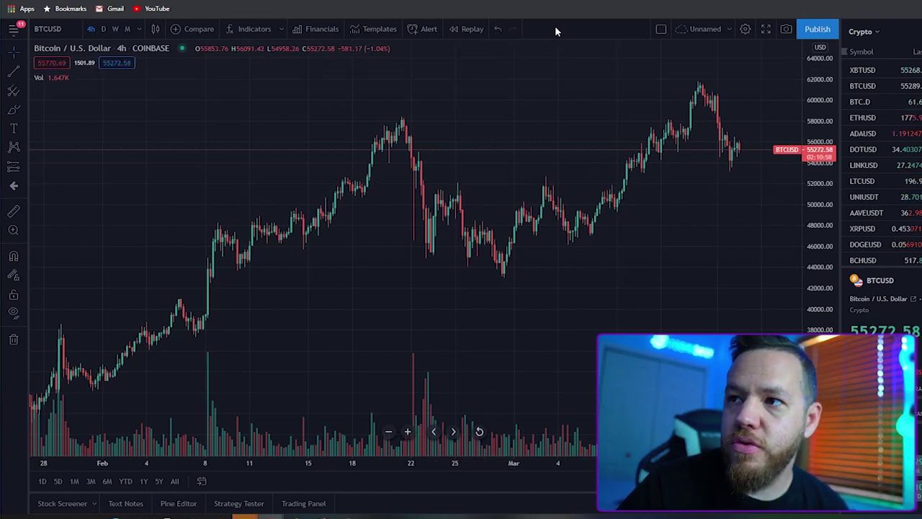
Split the layout into two side-by-side BTCUSD charts and set the right one to the daily interval.
left_click(660, 29)
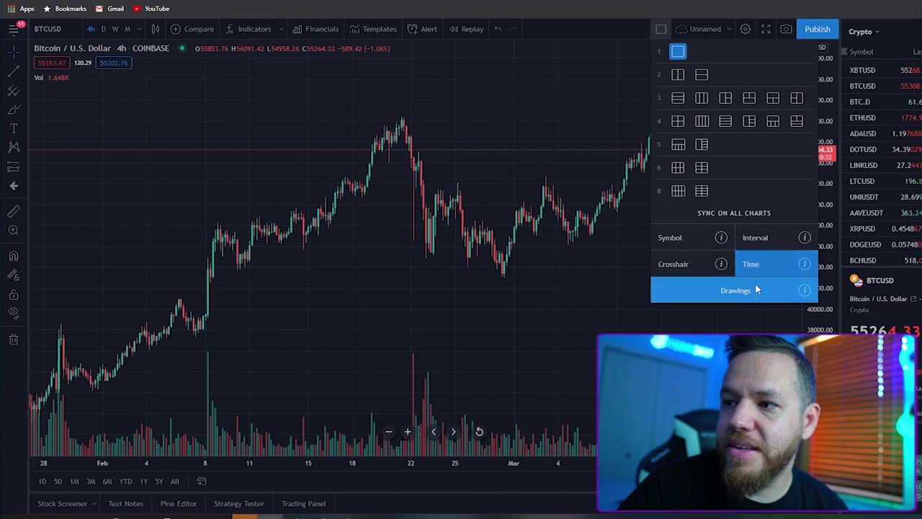
left_click(678, 75)
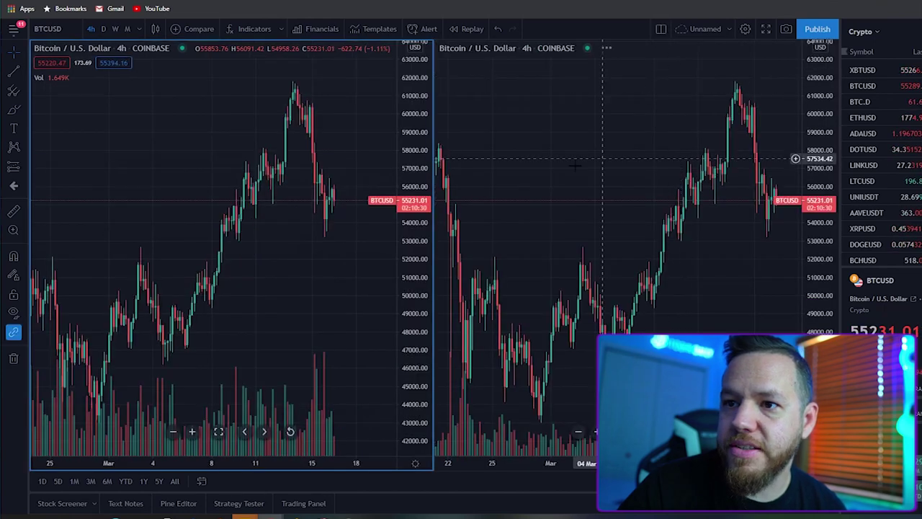
left_click_drag(222, 106, 268, 99)
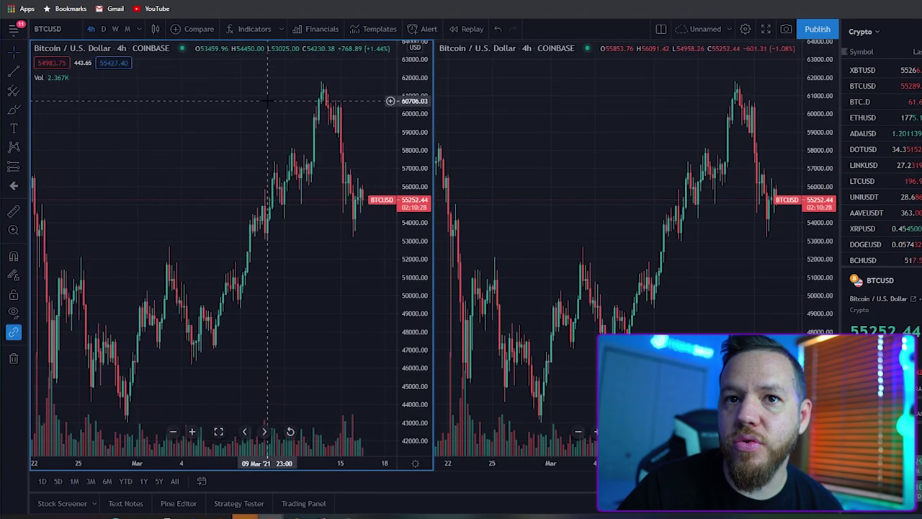
left_click(104, 29)
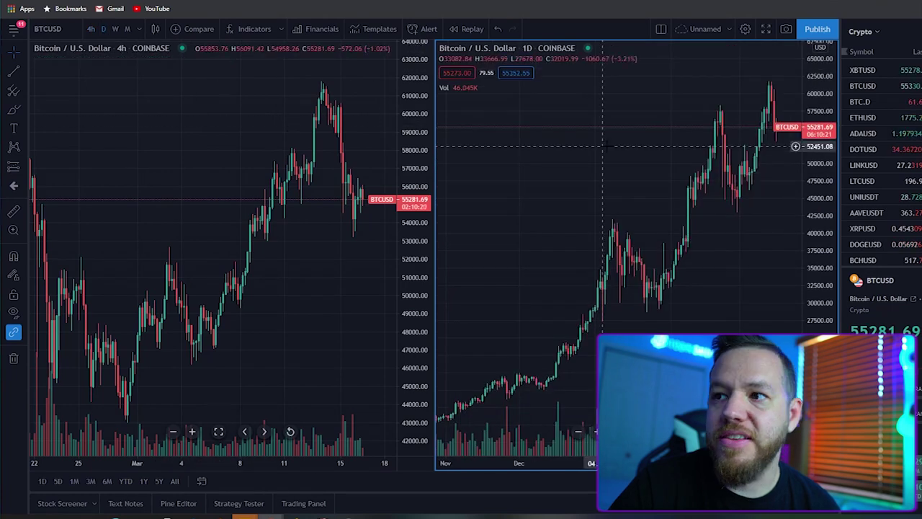
left_click_drag(201, 115, 67, 110)
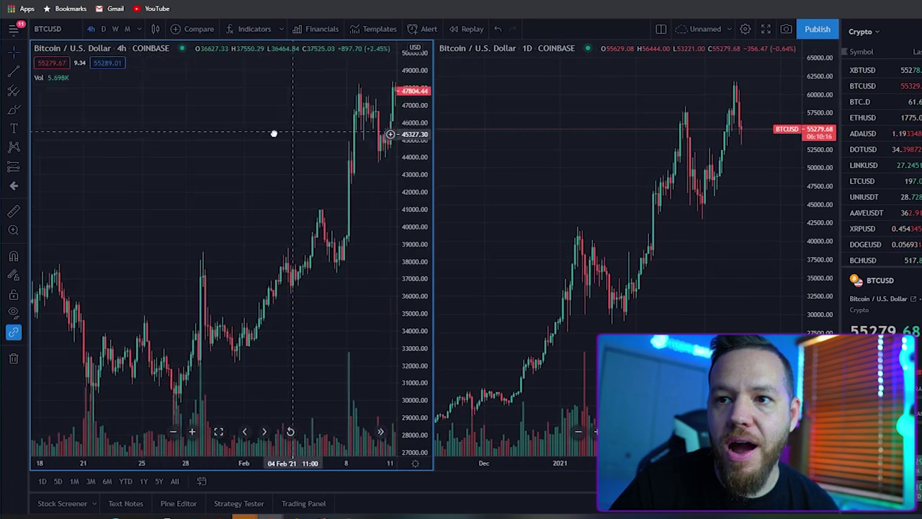
left_click_drag(313, 128, 119, 127)
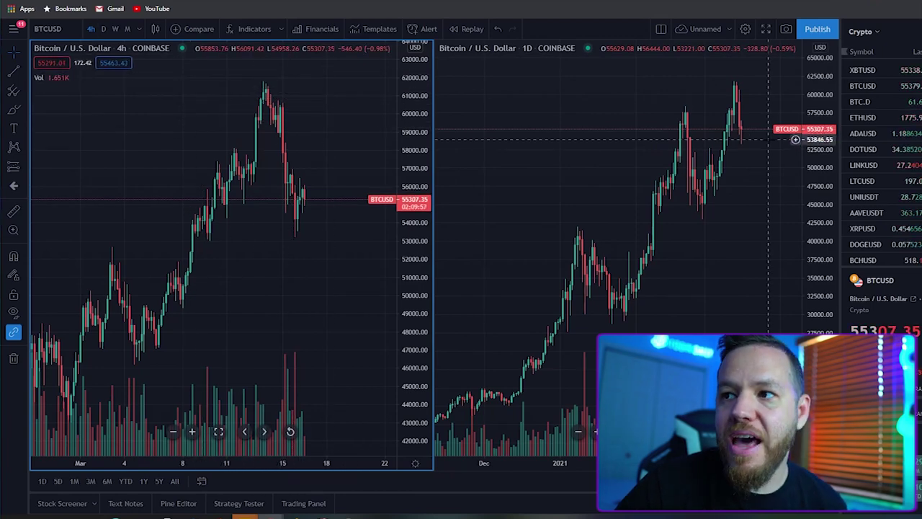
Change the right chart's interval to weekly while keeping the left chart on 4 hours.
left_click(764, 148)
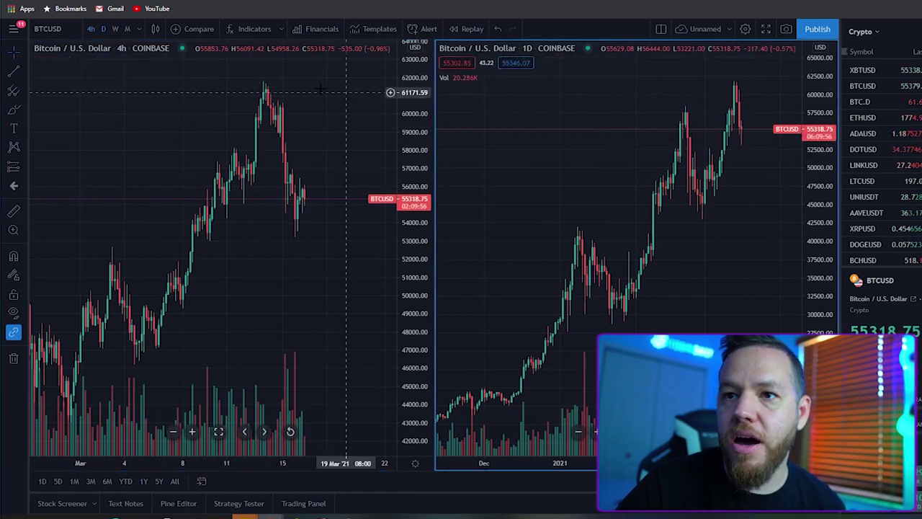
left_click(114, 29)
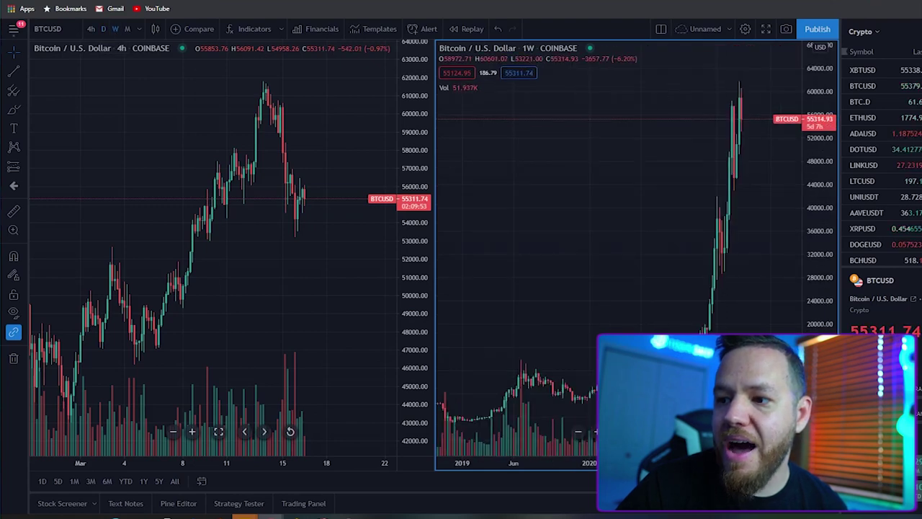
scroll(756, 183, "up", 5)
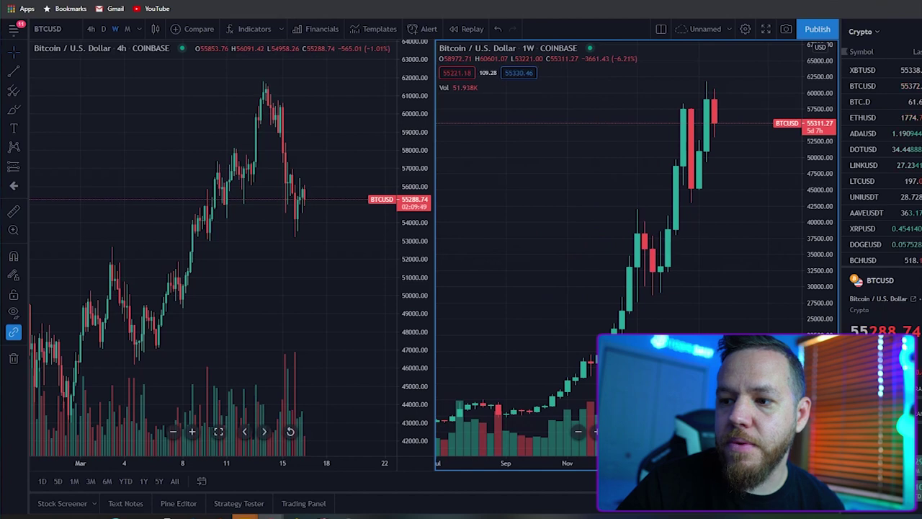
scroll(756, 183, "up", 3)
Set the left chart to the daily interval and return to the single-chart layout.
left_click(85, 45)
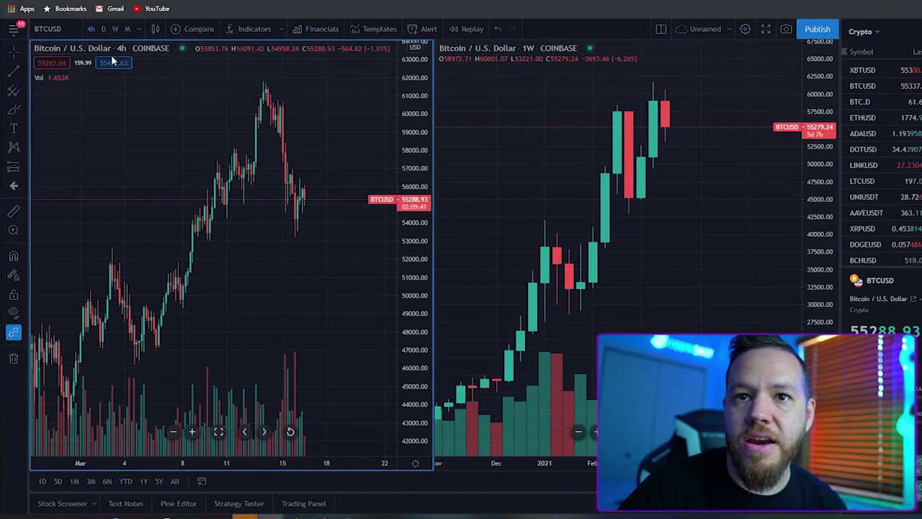
left_click(102, 29)
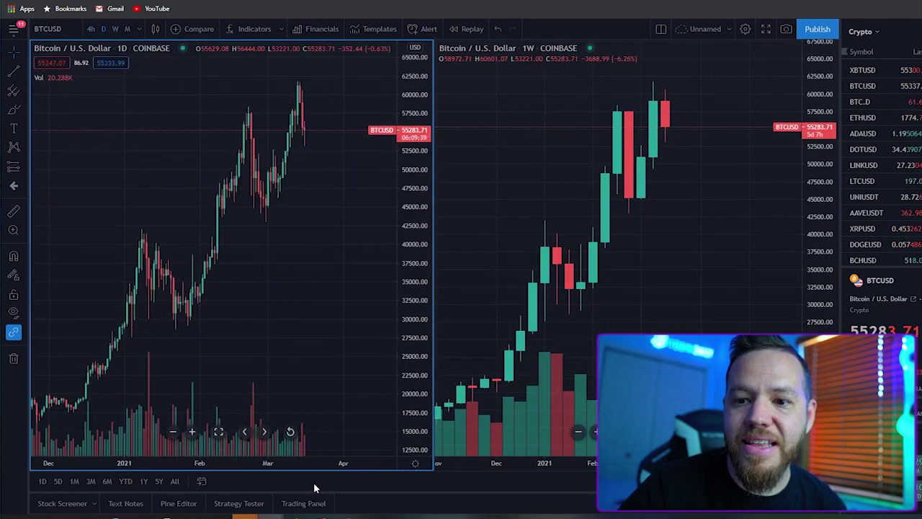
left_click_drag(307, 466, 360, 466)
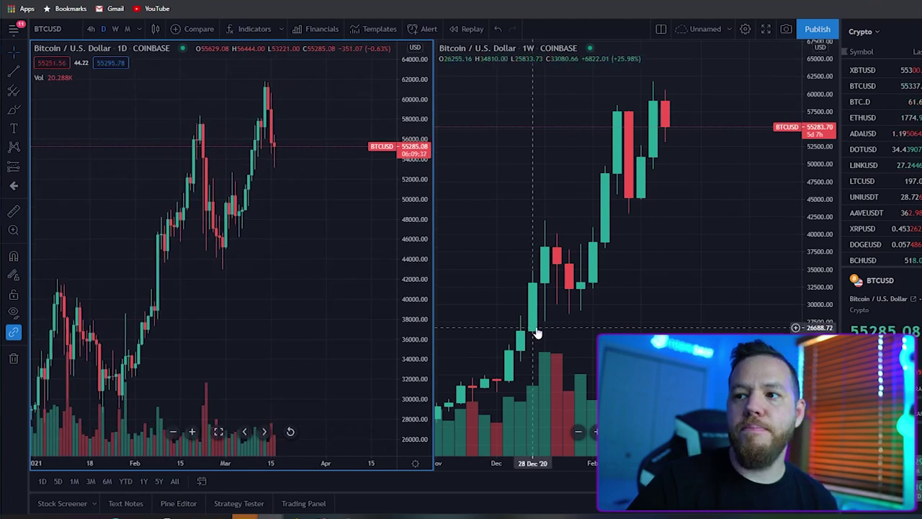
left_click(764, 202)
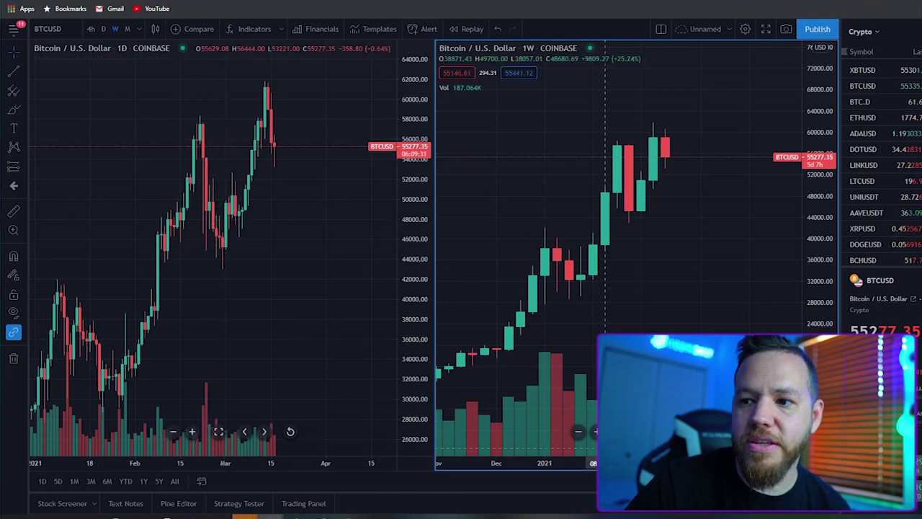
scroll(639, 258, "down", 3)
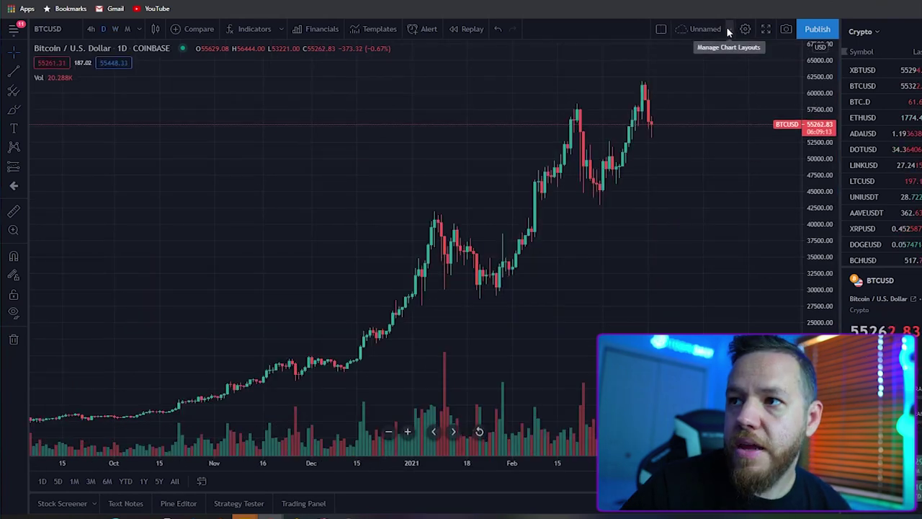
Save the current chart layout and view the saved layouts without loading any of them.
left_click(728, 29)
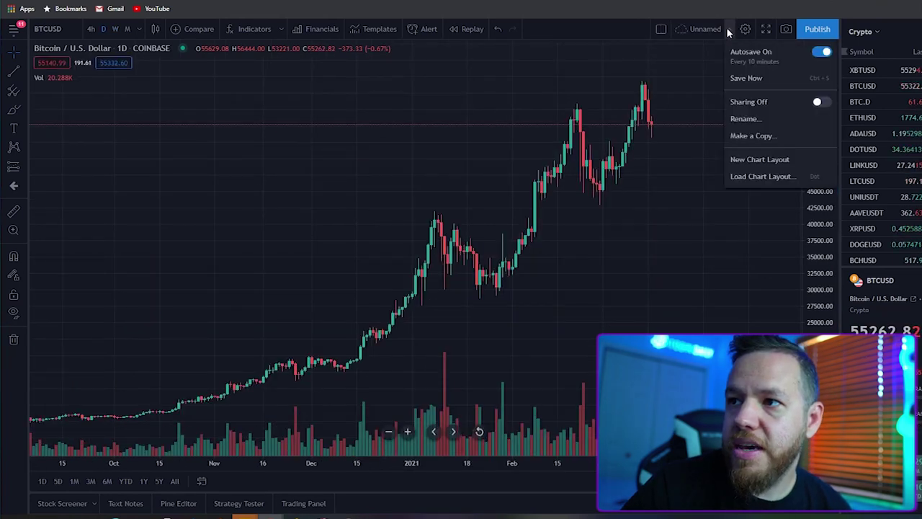
left_click(707, 28)
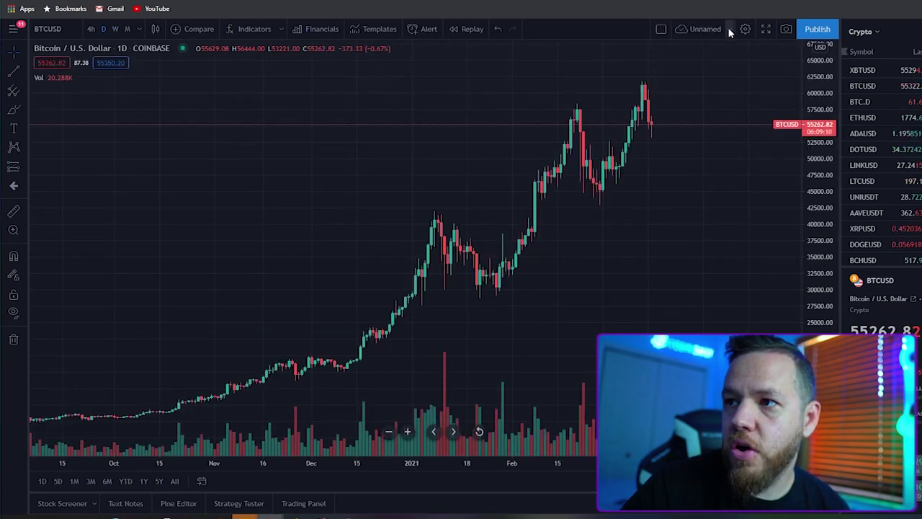
left_click(729, 29)
left_click(747, 173)
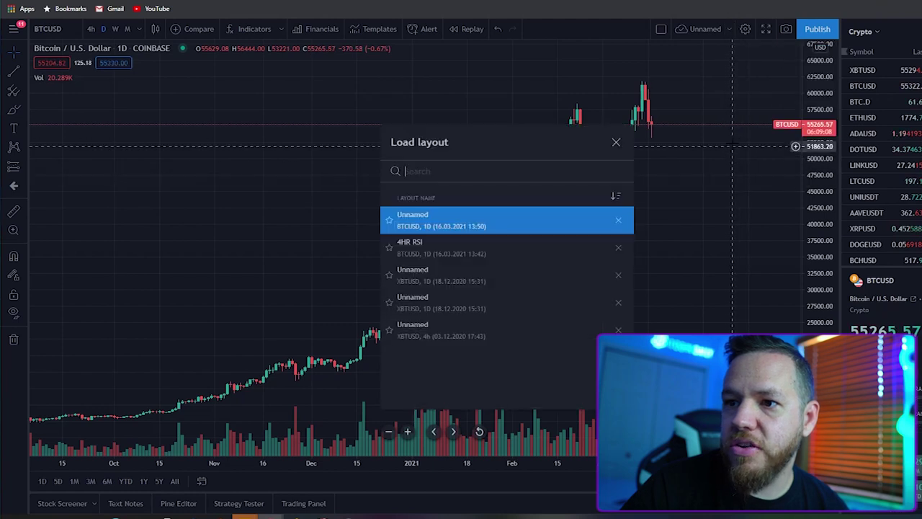
left_click(616, 142)
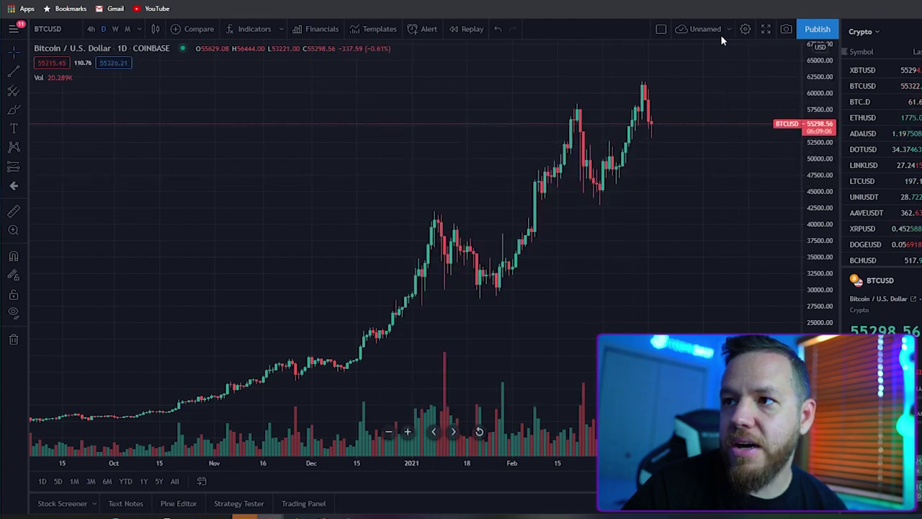
left_click(730, 29)
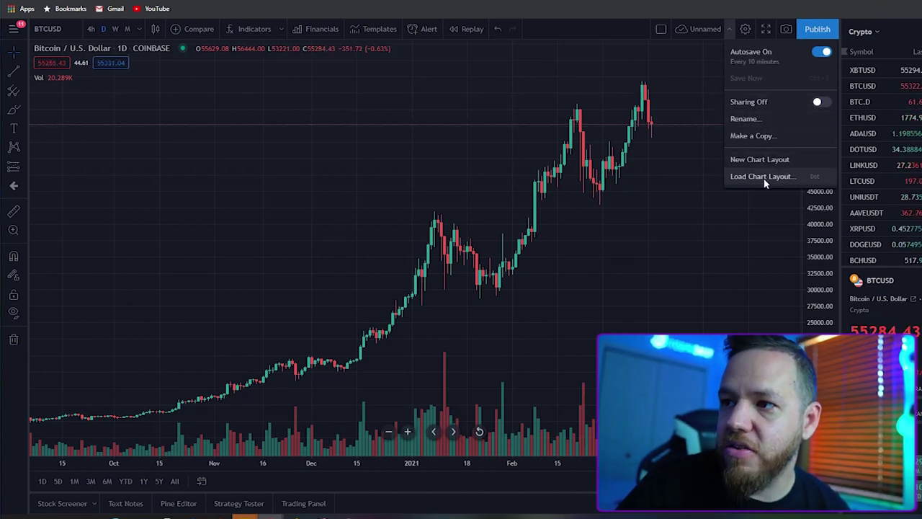
left_click(690, 111)
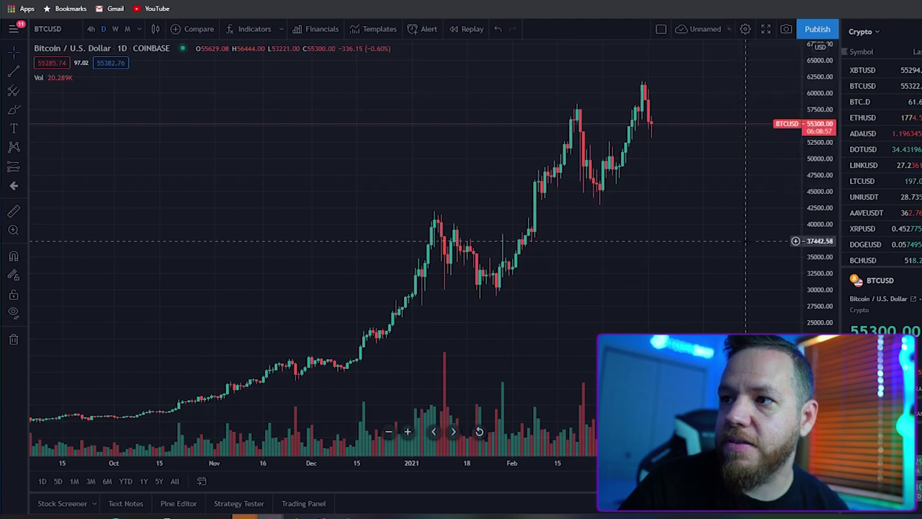
Examine the chart's Appearance and Symbol settings without changing them.
left_click(746, 29)
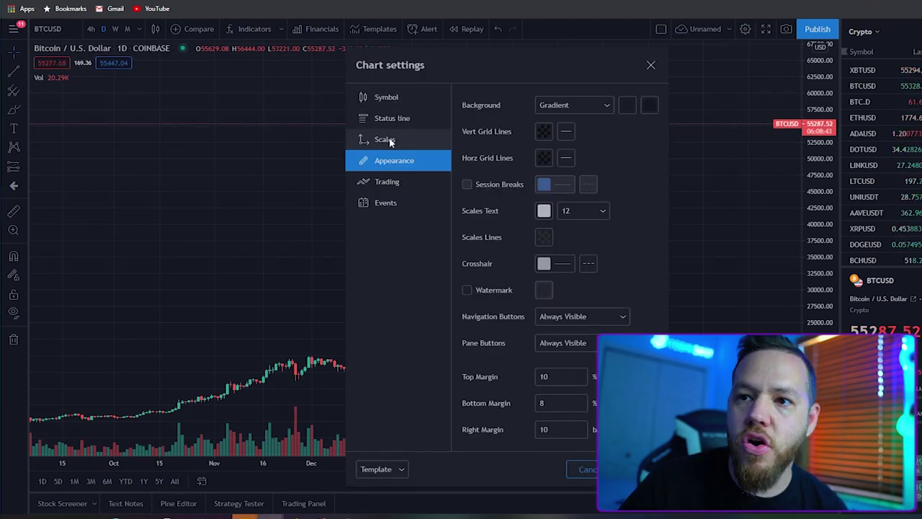
left_click(386, 96)
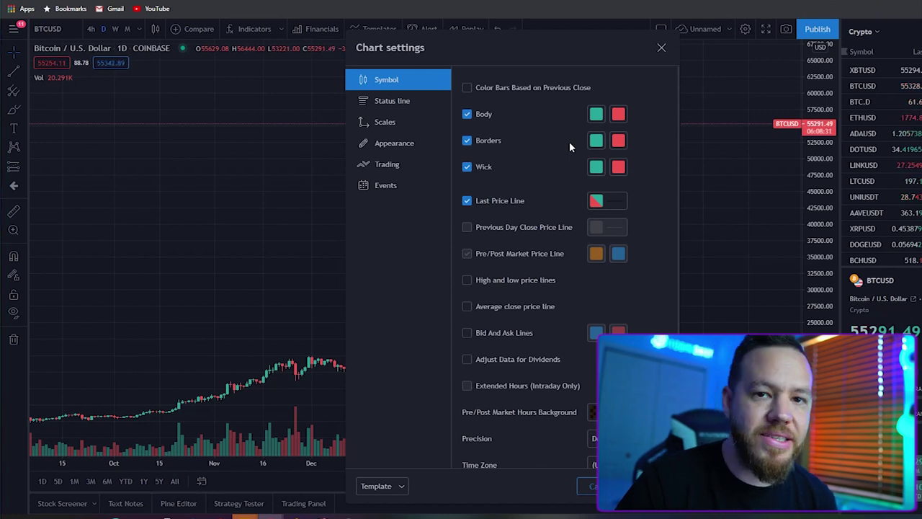
left_click(661, 48)
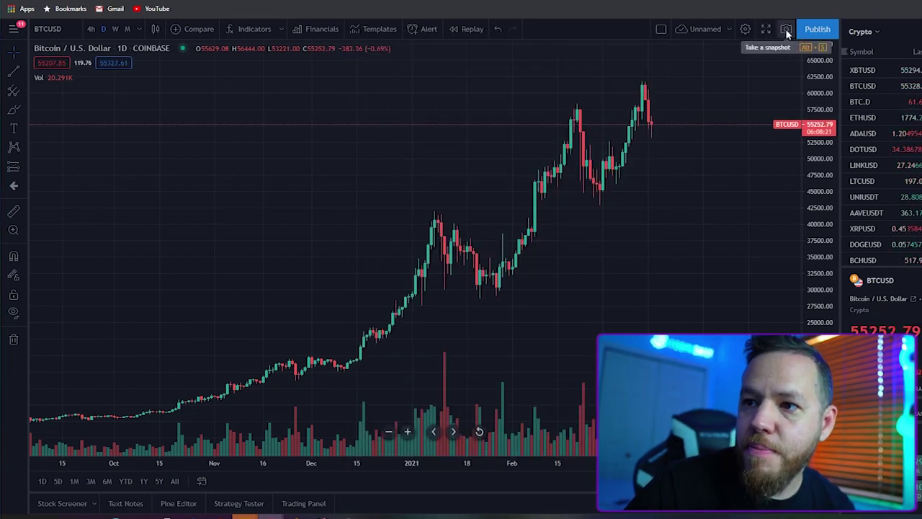
Take a snapshot of the daily BTCUSD chart and dismiss its image link and sharing options.
left_click(786, 31)
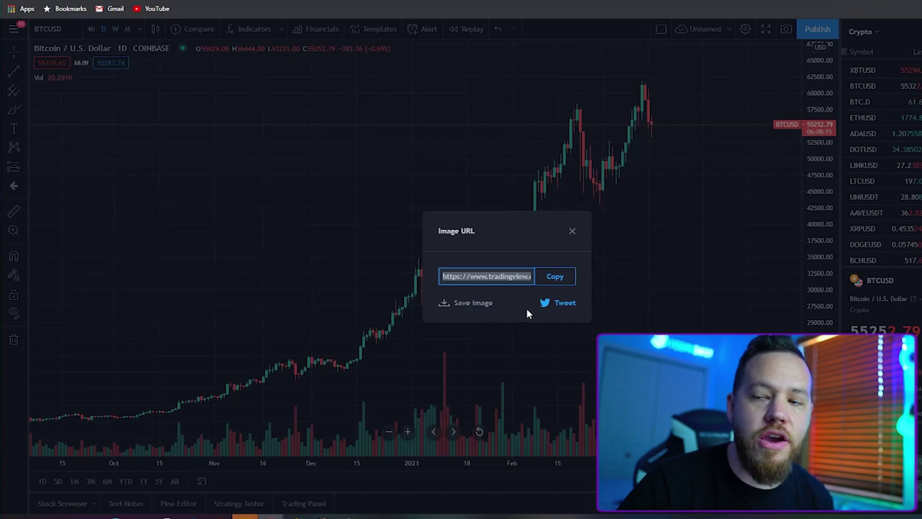
left_click(572, 233)
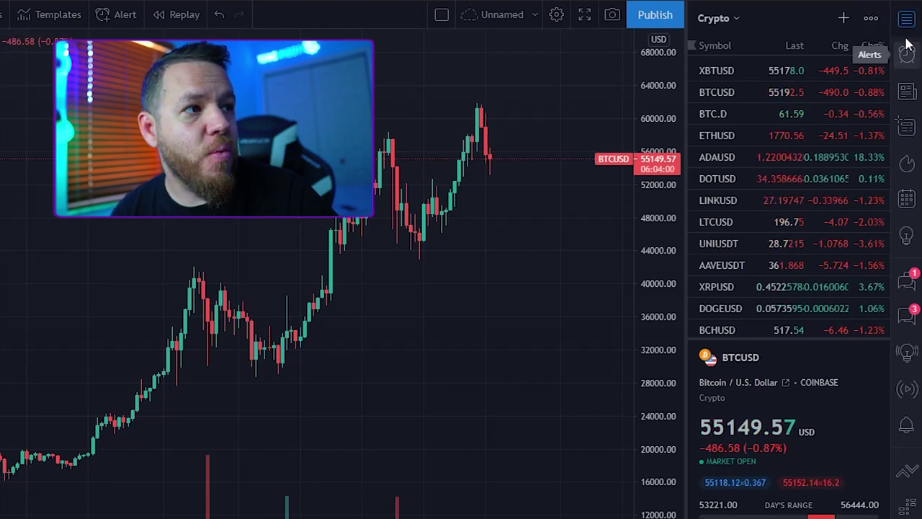
View the existing symbol lists and create a new list named "Watchlist".
left_click(734, 19)
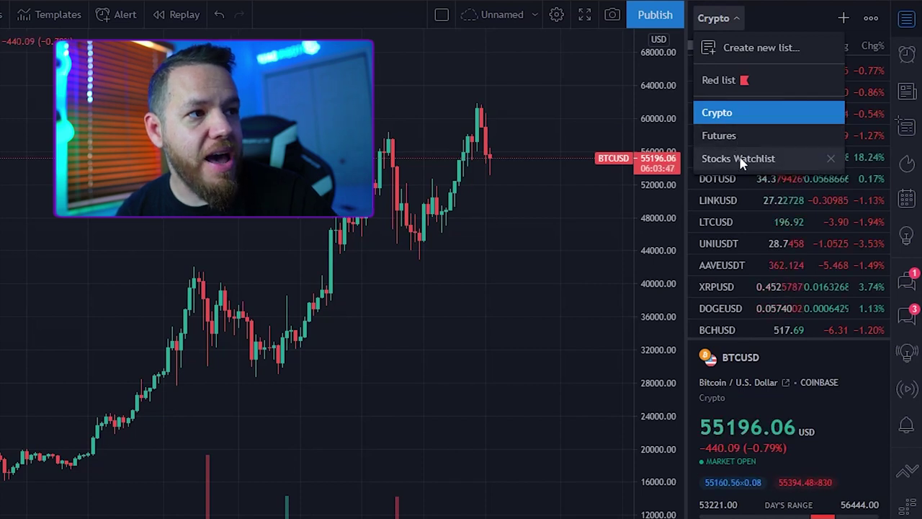
left_click(737, 20)
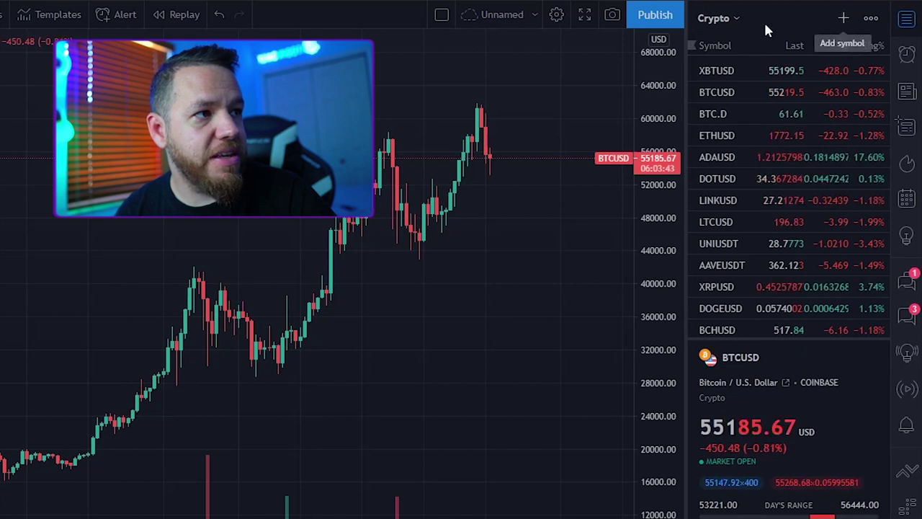
left_click(717, 18)
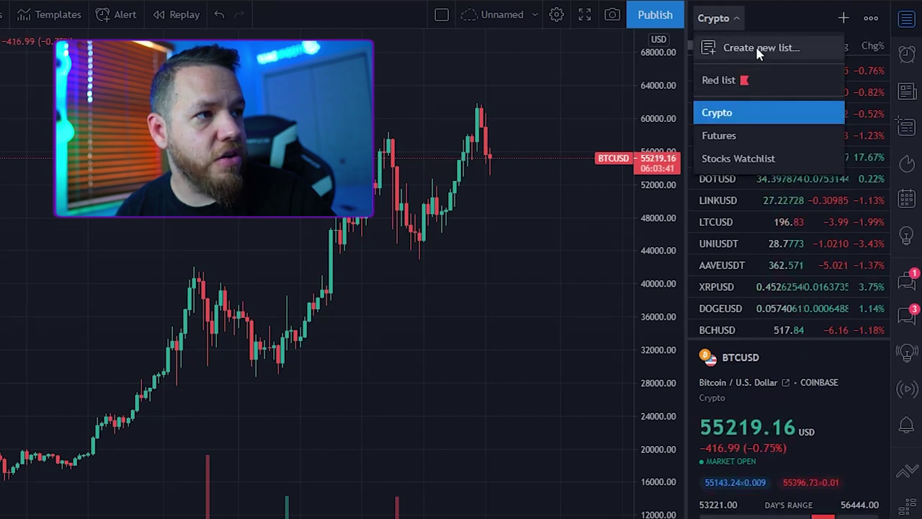
left_click(755, 48)
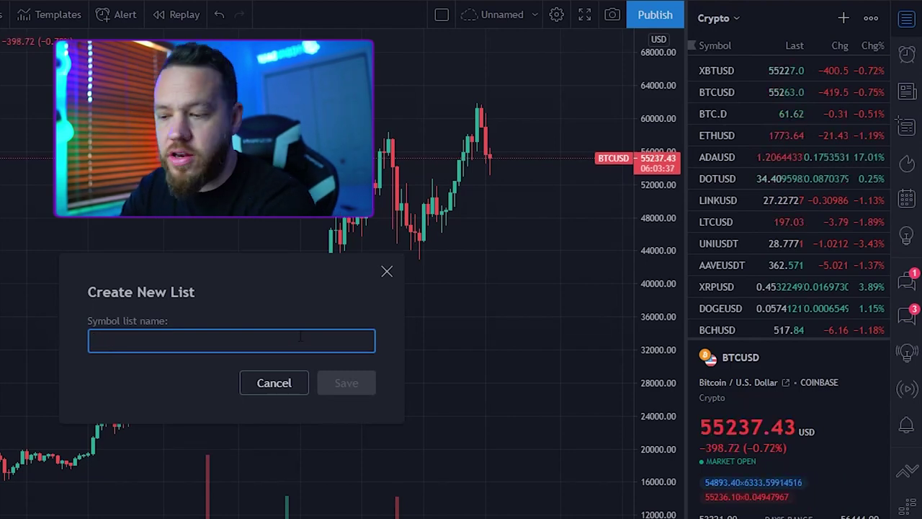
type("Watchlist")
key("Return")
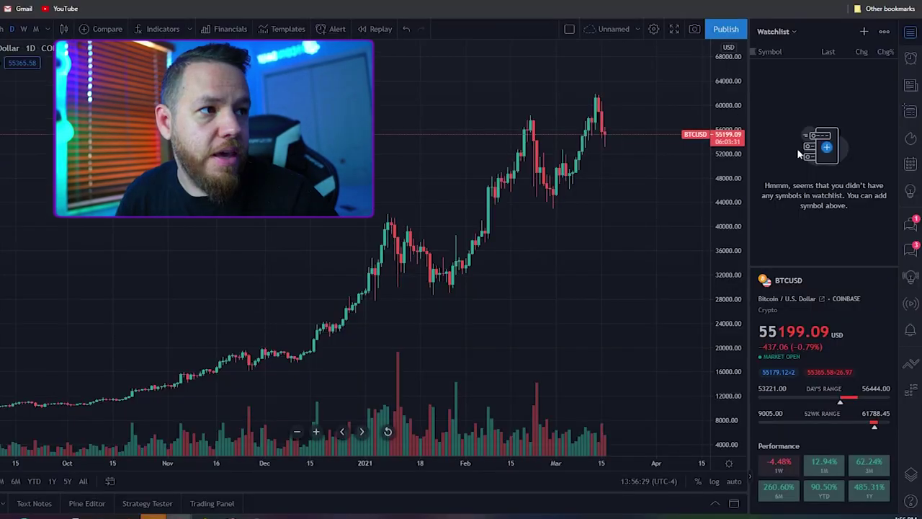
Add BTCUSDT from Binance, AAPL from NASDAQ and the BTC.D dominance index to the new watchlist.
left_click(862, 31)
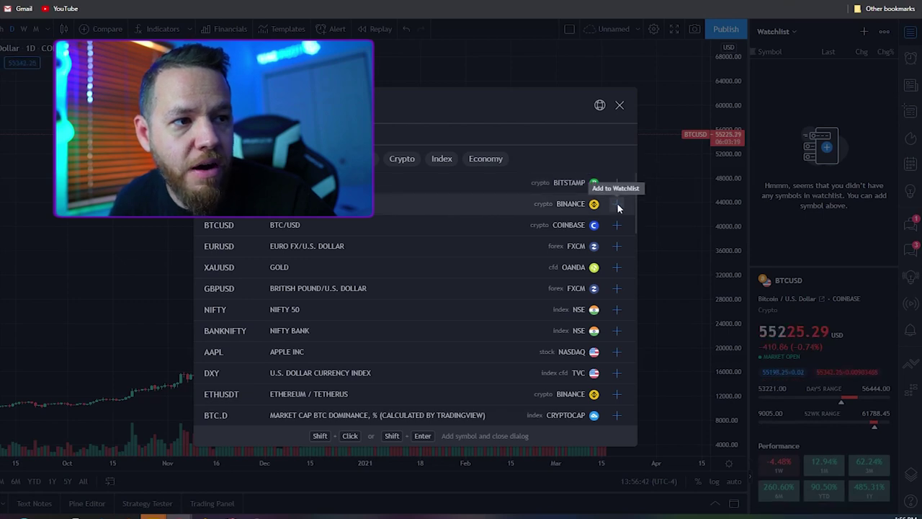
left_click(617, 204)
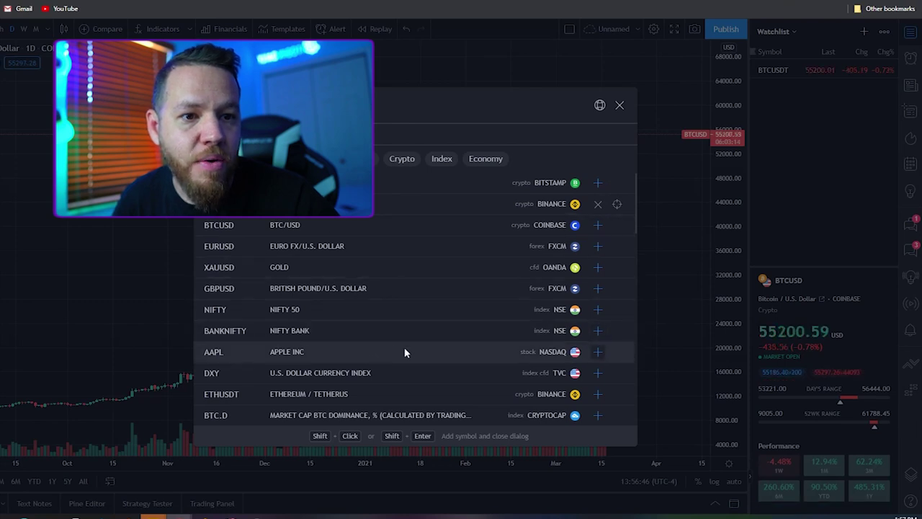
left_click(598, 351)
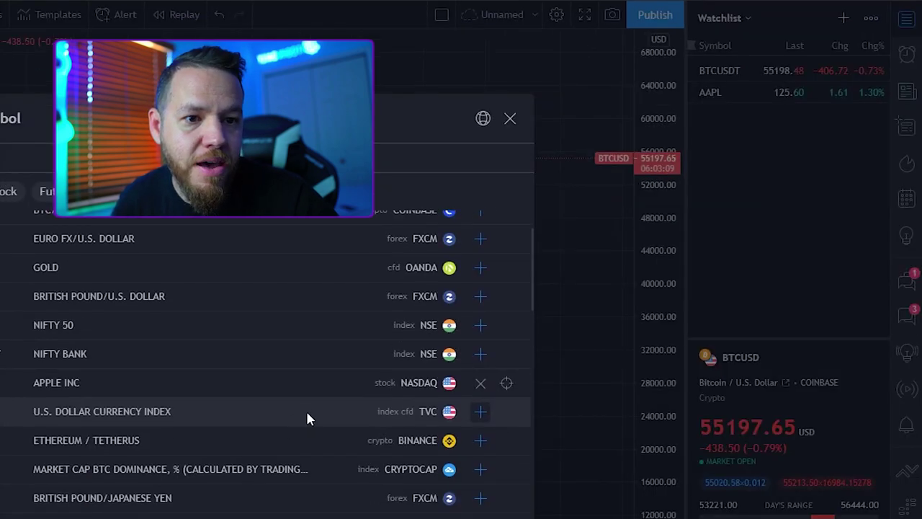
scroll(470, 424, "down", 3)
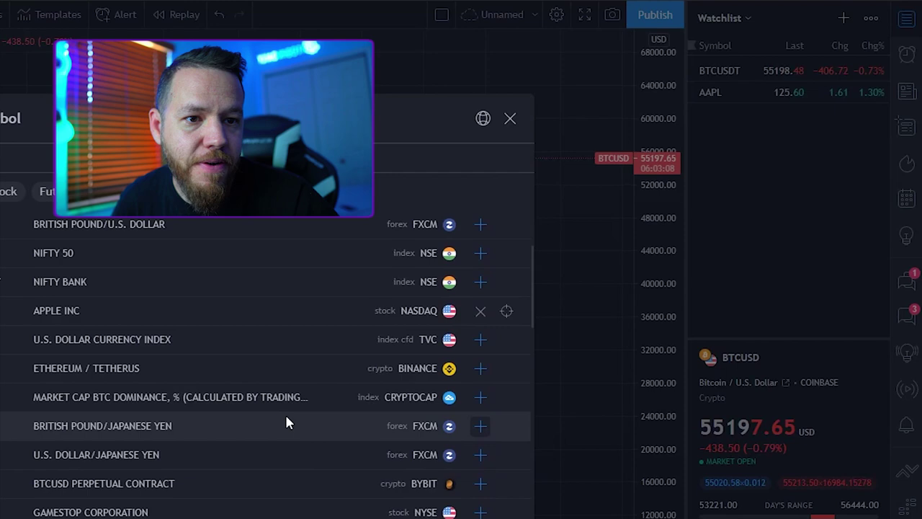
left_click(481, 397)
left_click(509, 119)
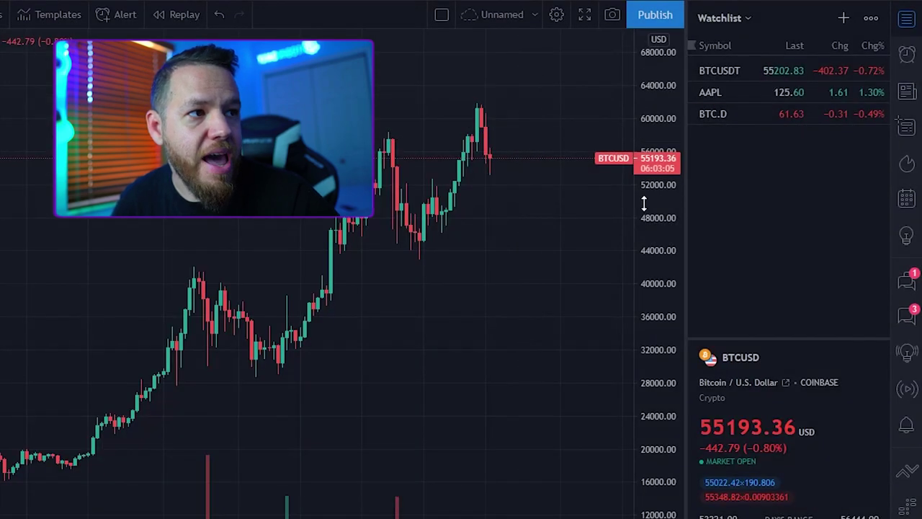
Switch the chart between the watchlist symbols AAPL, BTC.D and BTCUSDT, ending on BTCUSDT.
left_click(733, 93)
left_click(724, 113)
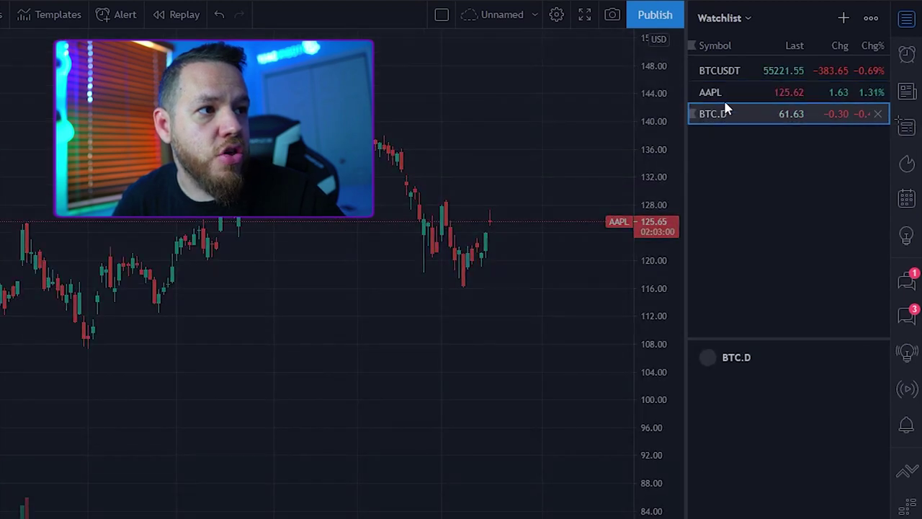
left_click(726, 88)
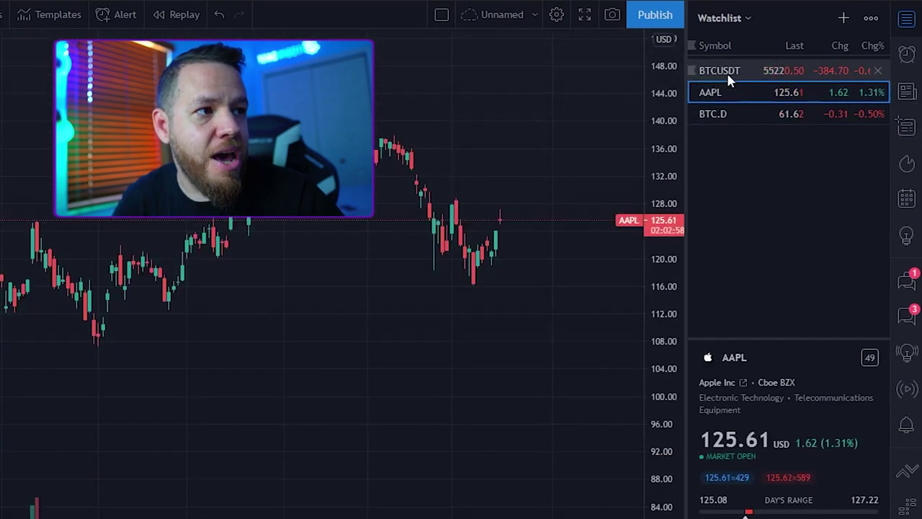
left_click(729, 73)
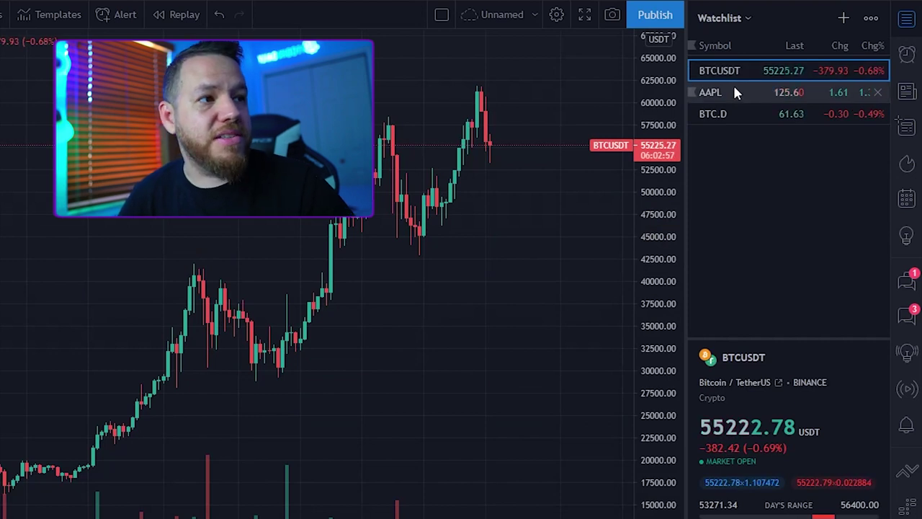
left_click(788, 93)
left_click(782, 113)
left_click(779, 69)
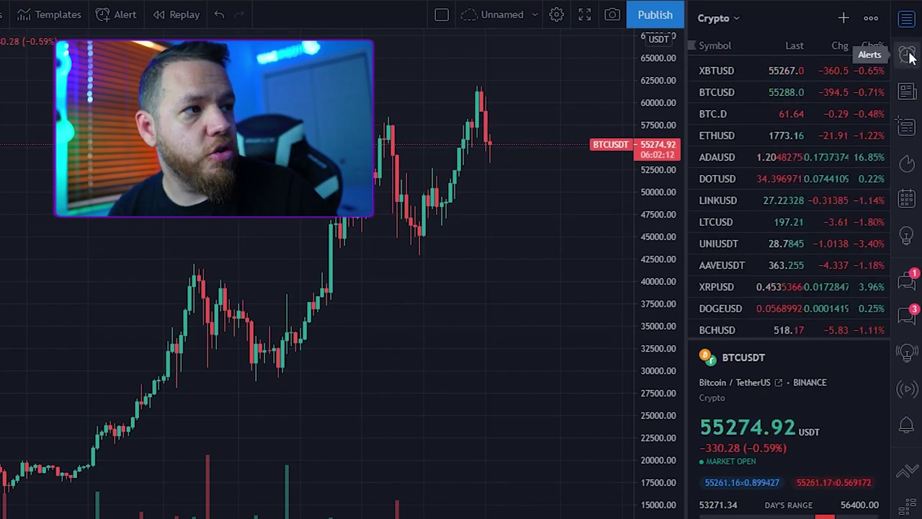
View the alerts list, the BTCUSDT headlines, the data window and the US exchange hotlists.
left_click(908, 55)
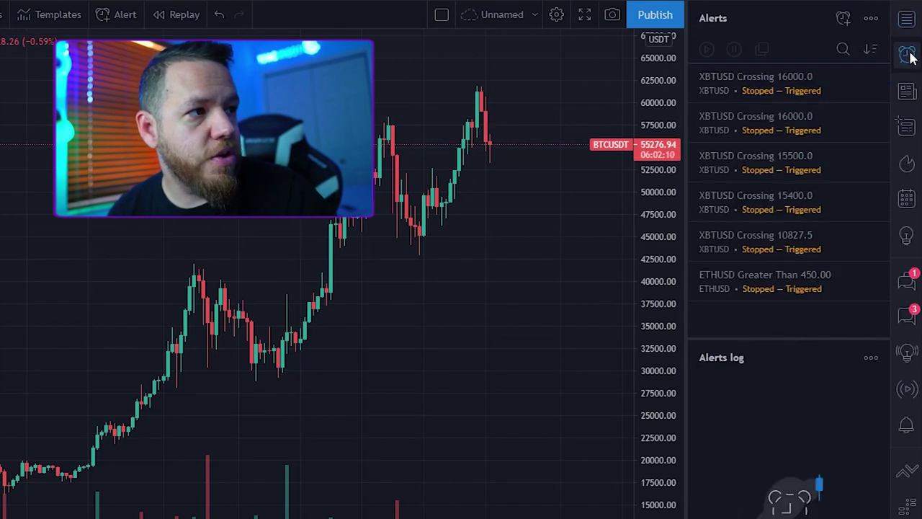
left_click(905, 92)
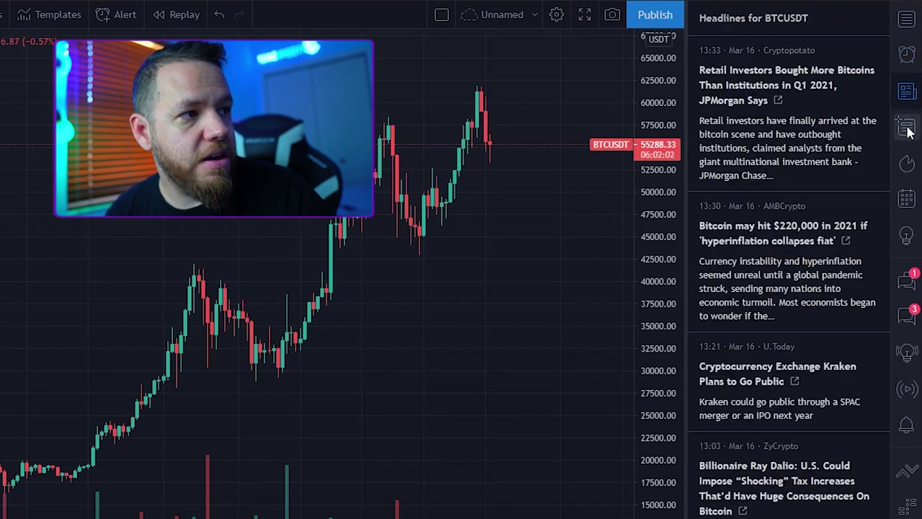
left_click(907, 128)
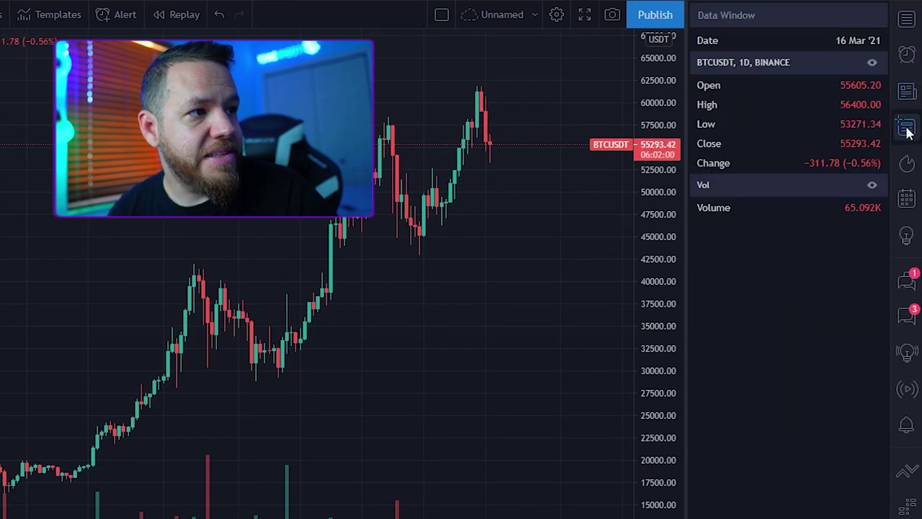
left_click(909, 165)
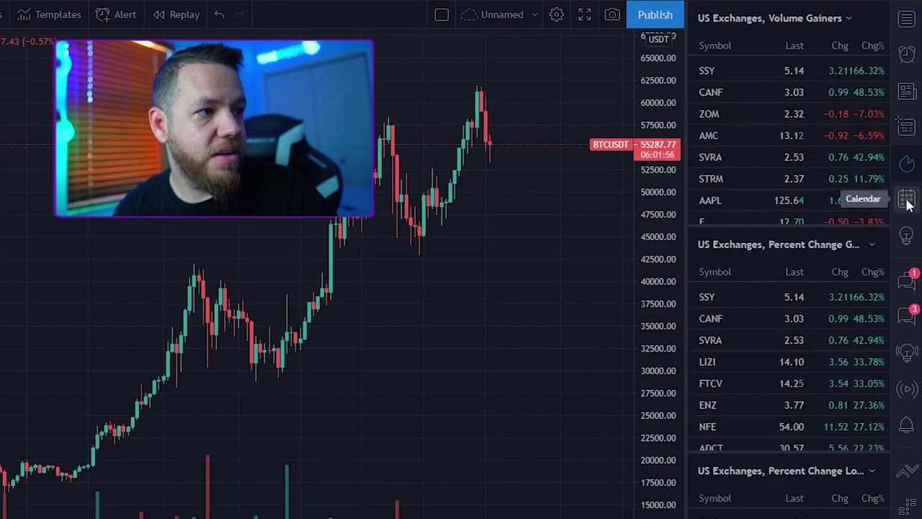
Browse the upcoming entries in the economic calendar, shown with the earnings calendar.
left_click(907, 200)
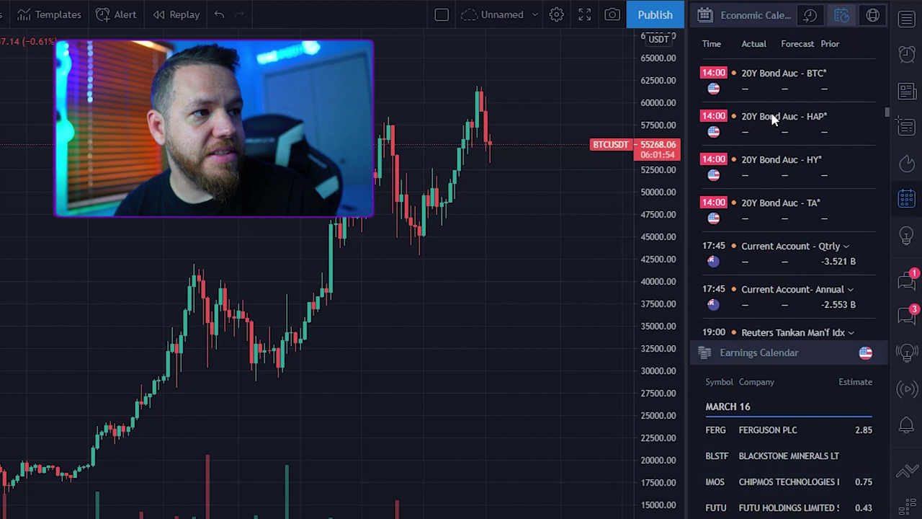
scroll(819, 461, "down", 1)
scroll(819, 461, "down", 3)
scroll(821, 451, "up", 5)
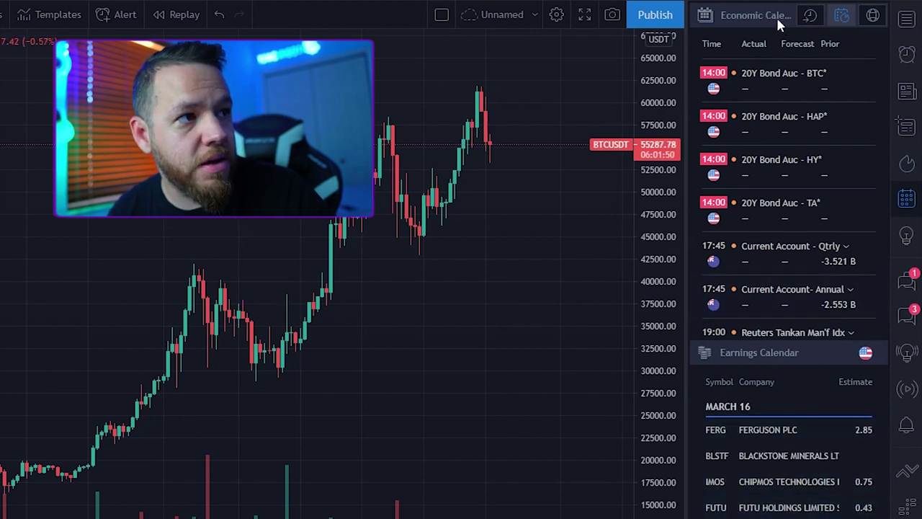
Look through the account's own published trading ideas.
left_click(907, 237)
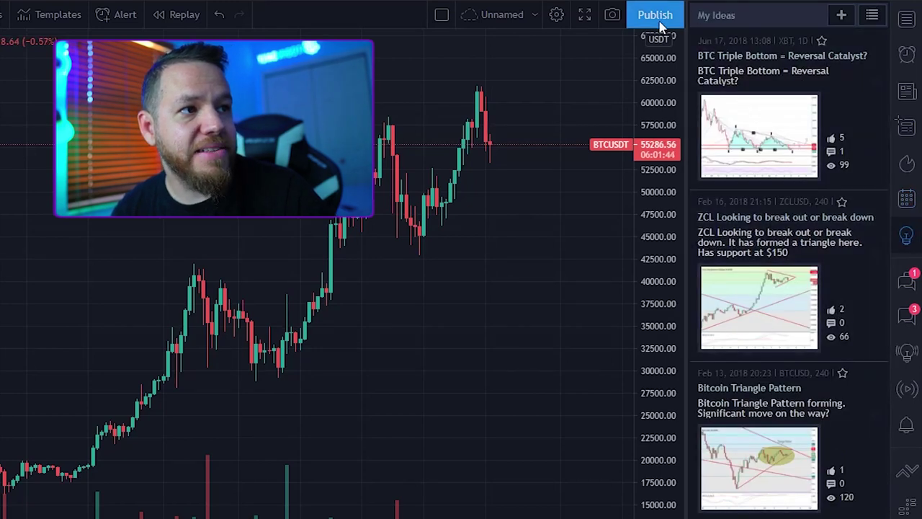
scroll(792, 273, "down", 3)
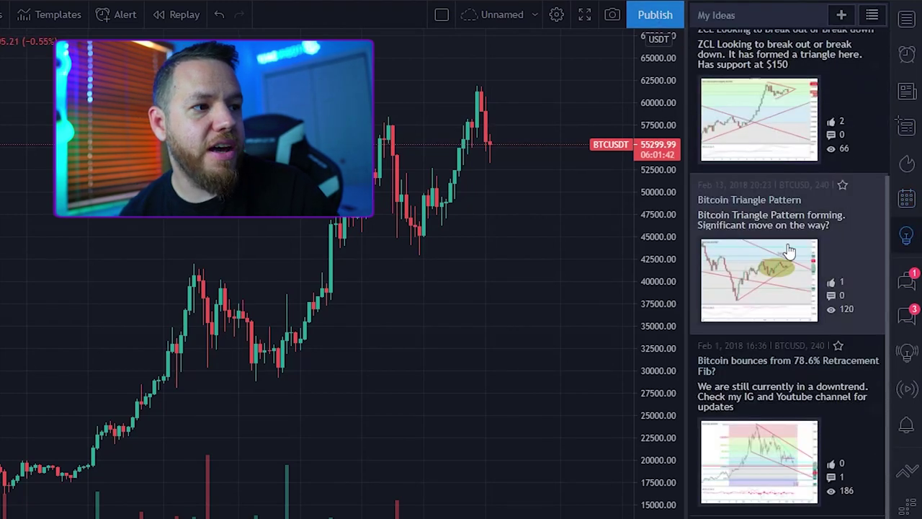
scroll(812, 248, "up", 2)
scroll(812, 248, "up", 1)
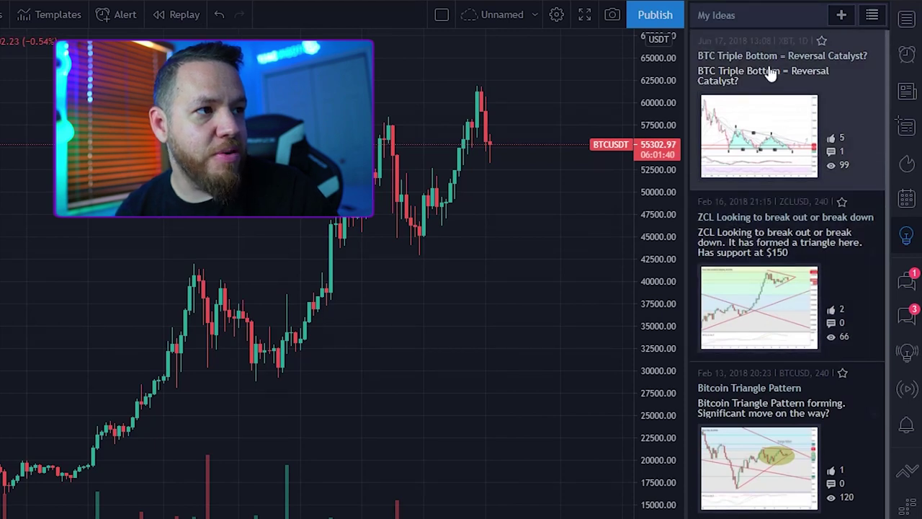
scroll(792, 145, "down", 3)
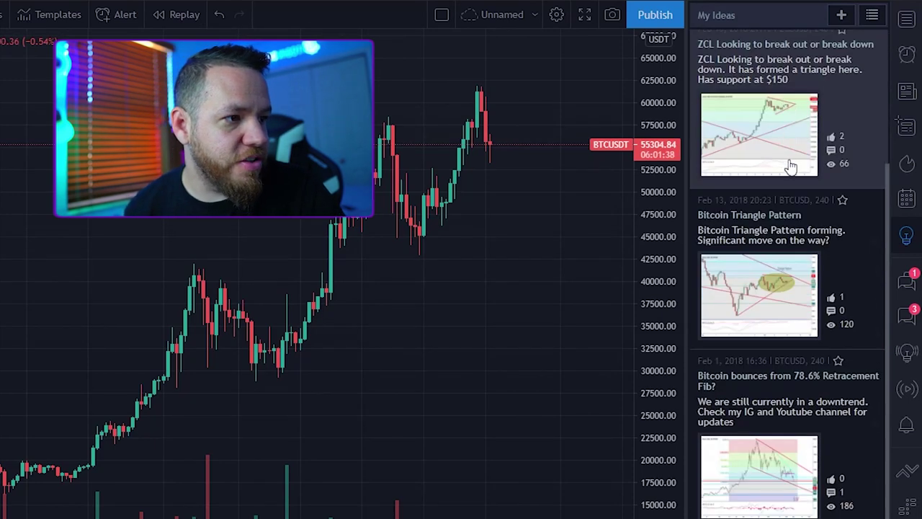
scroll(791, 167, "up", 3)
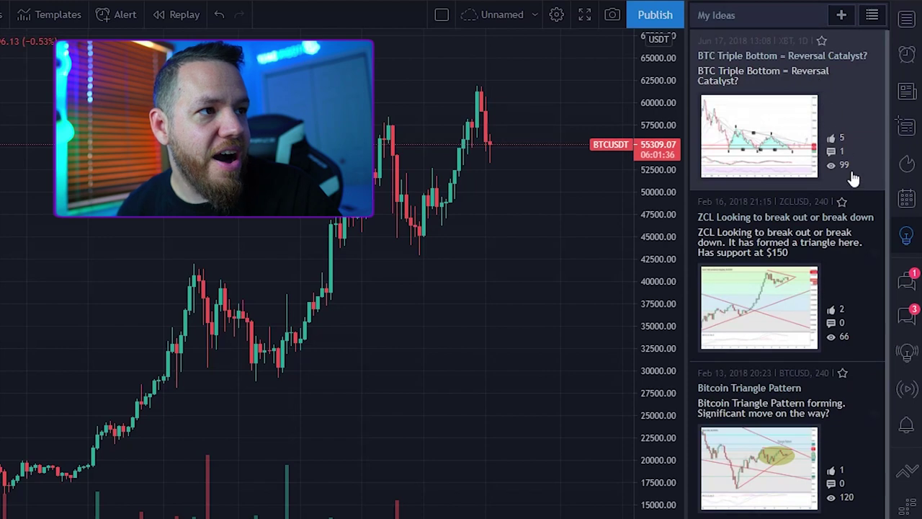
View the public Cryptocurrencies chat, the community ideas stream and the list of video streams.
left_click(907, 282)
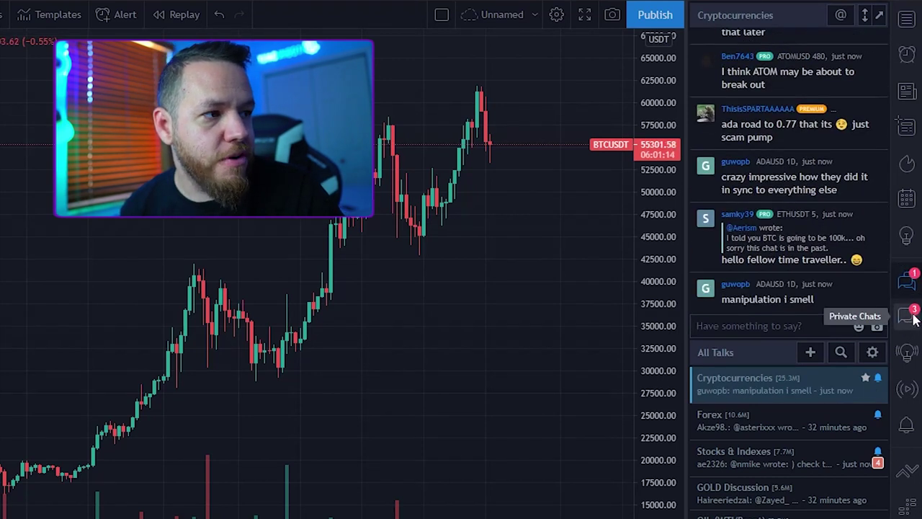
left_click(908, 357)
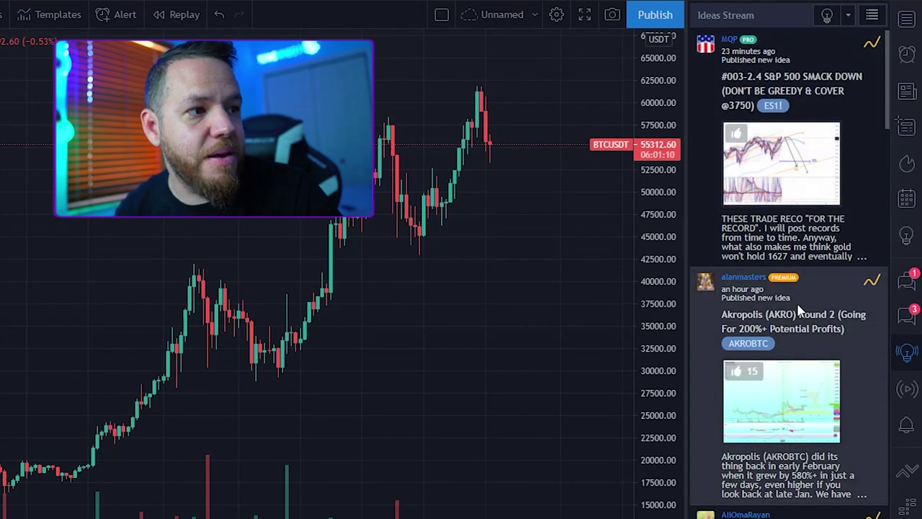
scroll(799, 306, "down", 2)
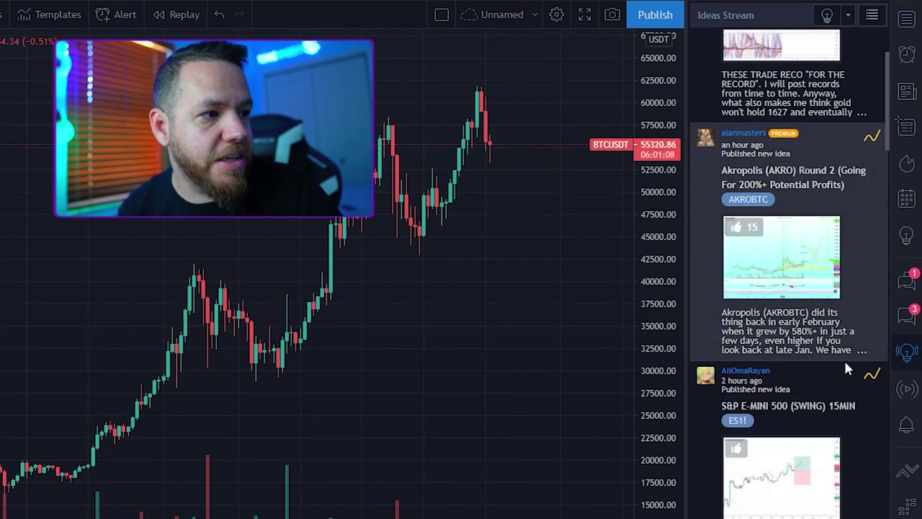
left_click(907, 389)
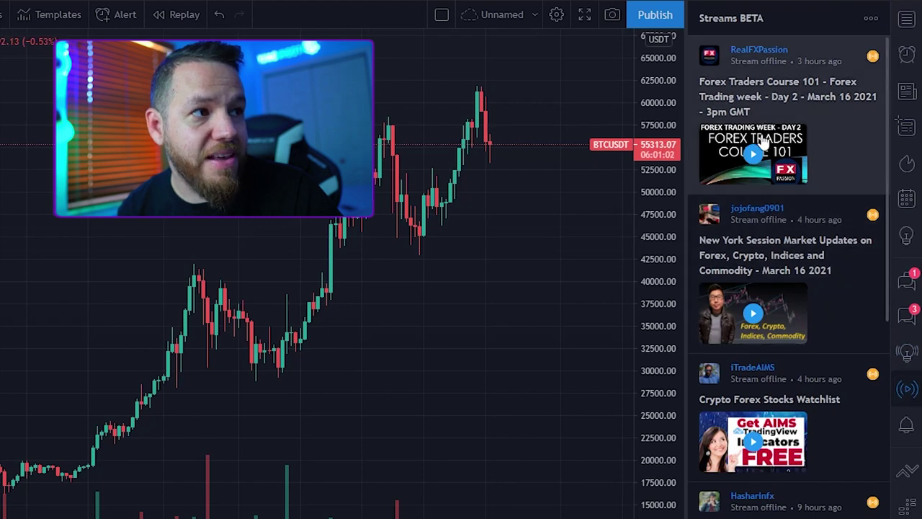
scroll(757, 144, "down", 3)
scroll(766, 144, "up", 3)
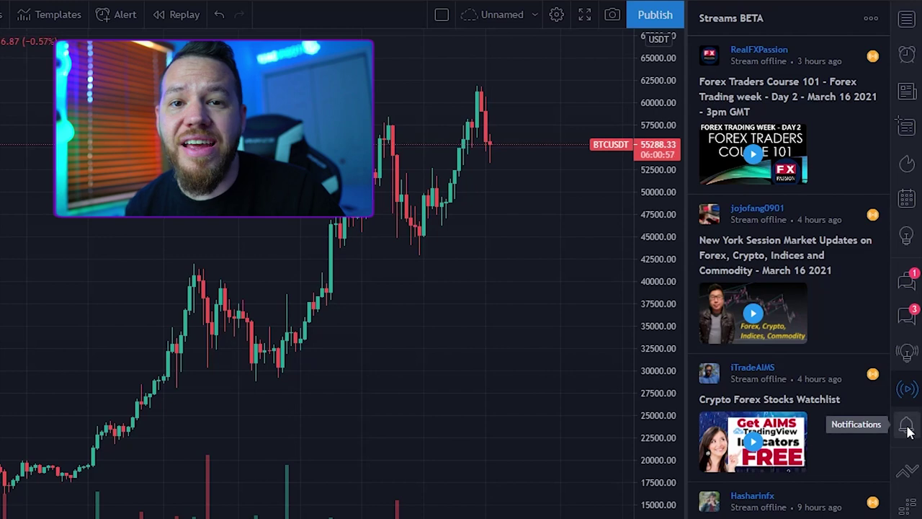
Check the notifications and the broker connection option for BTCUSDT, dismiss the trading view, and return to the Crypto watchlist.
left_click(907, 427)
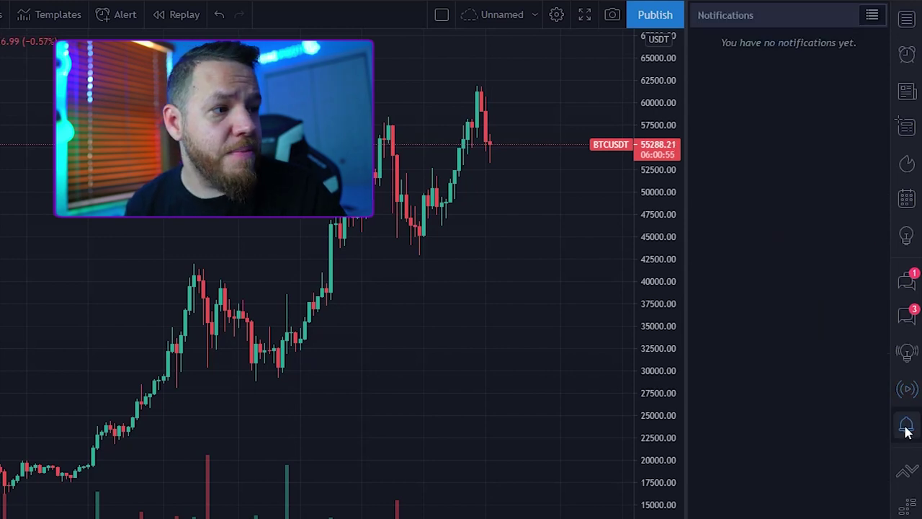
left_click(909, 473)
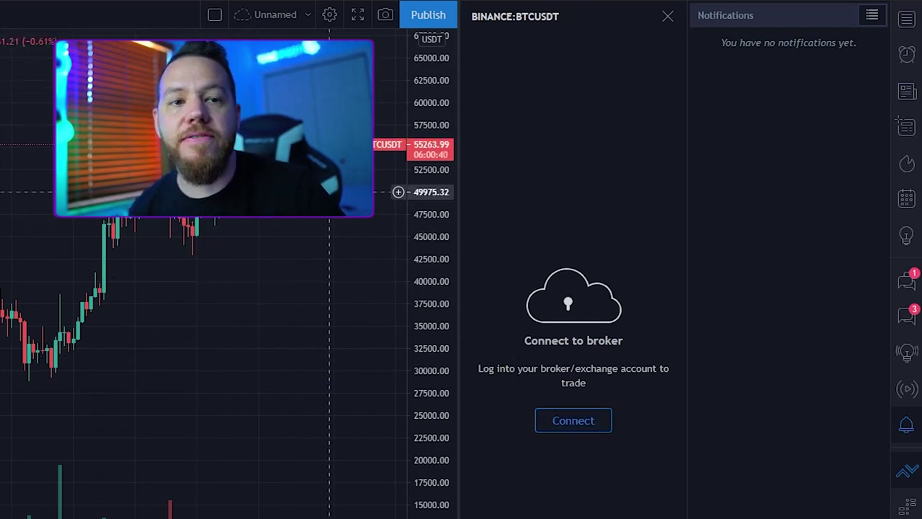
left_click(585, 418)
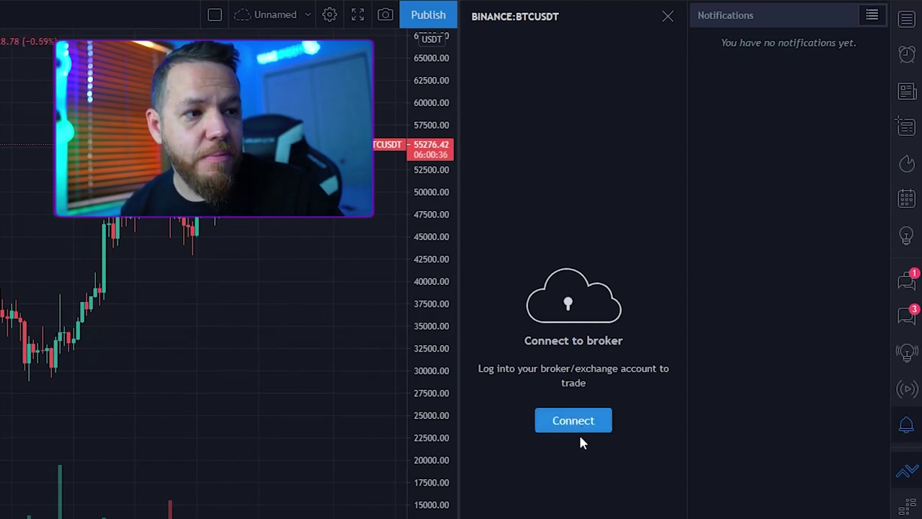
left_click(575, 423)
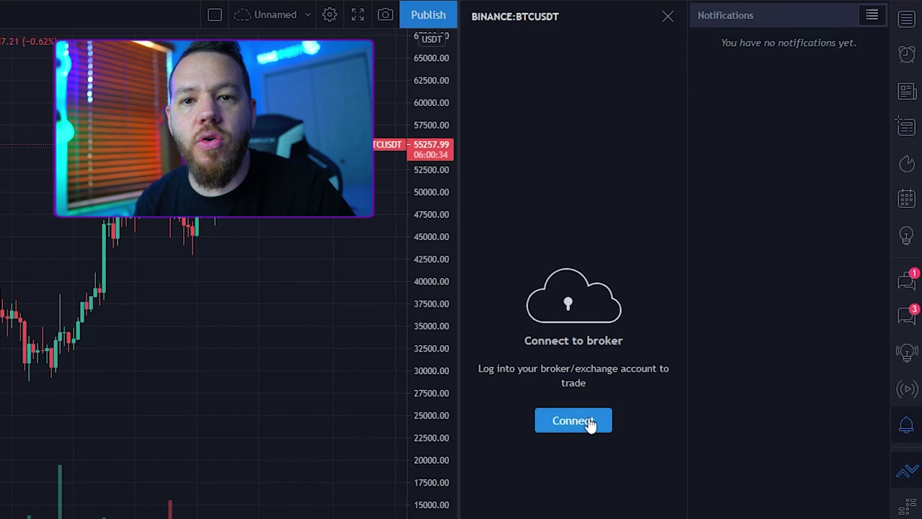
left_click(907, 471)
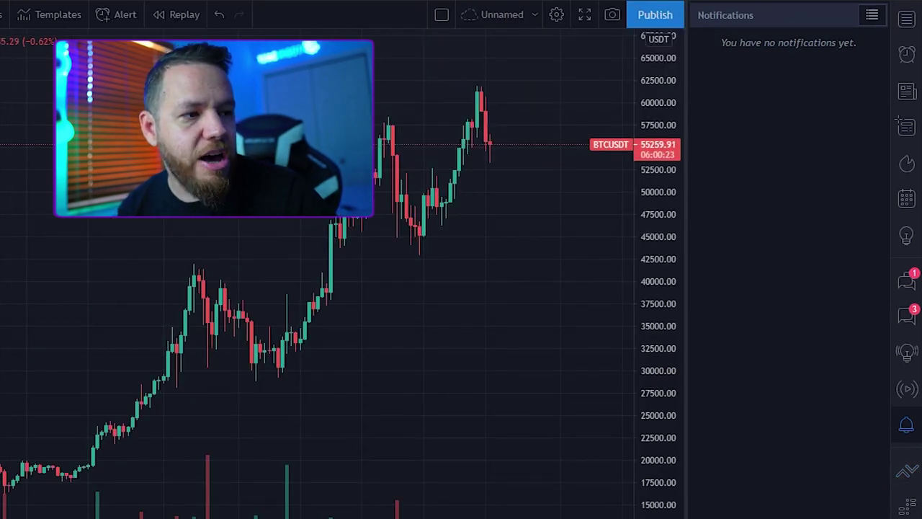
left_click(906, 19)
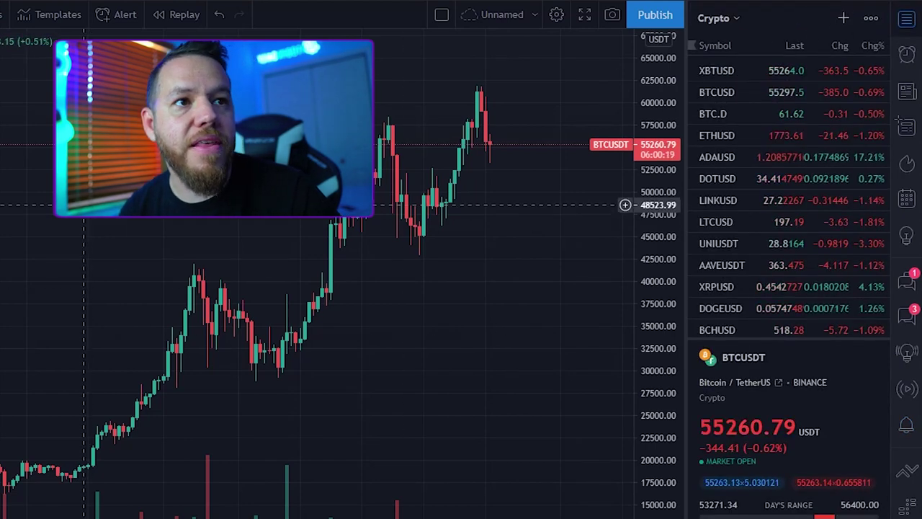
View the BTCUSDT chart over the year-to-date, one-year and six-month date ranges.
left_click_drag(124, 225, 172, 241)
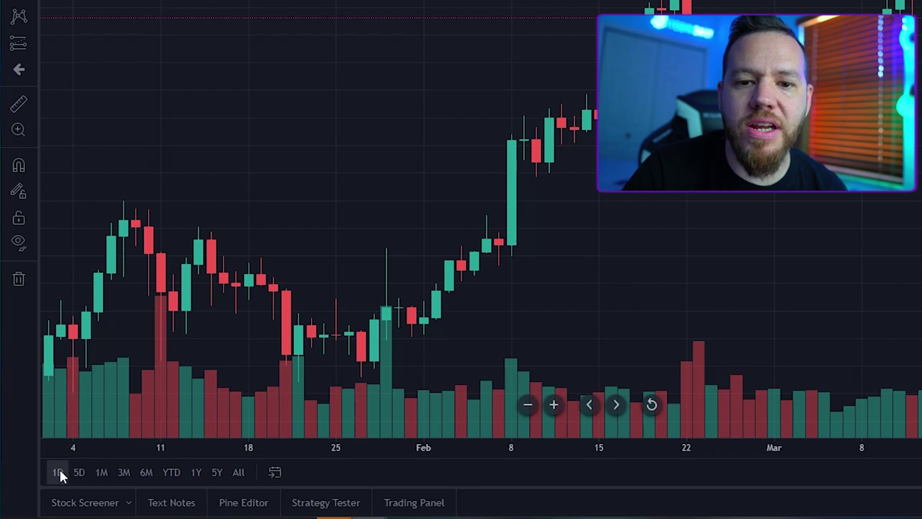
left_click(171, 475)
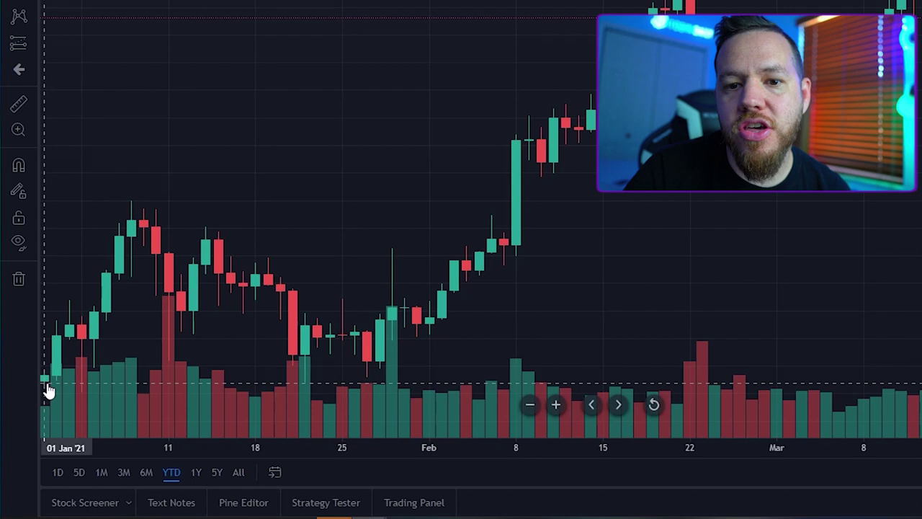
left_click(192, 477)
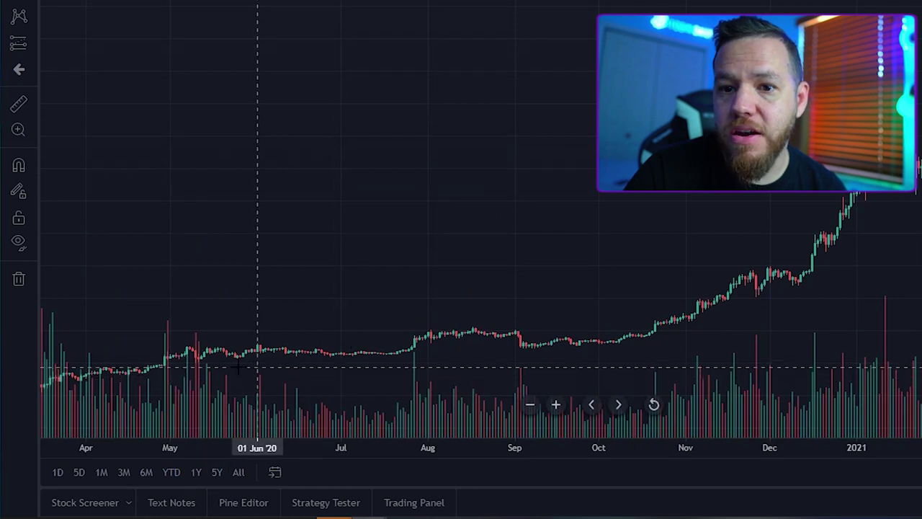
left_click(143, 474)
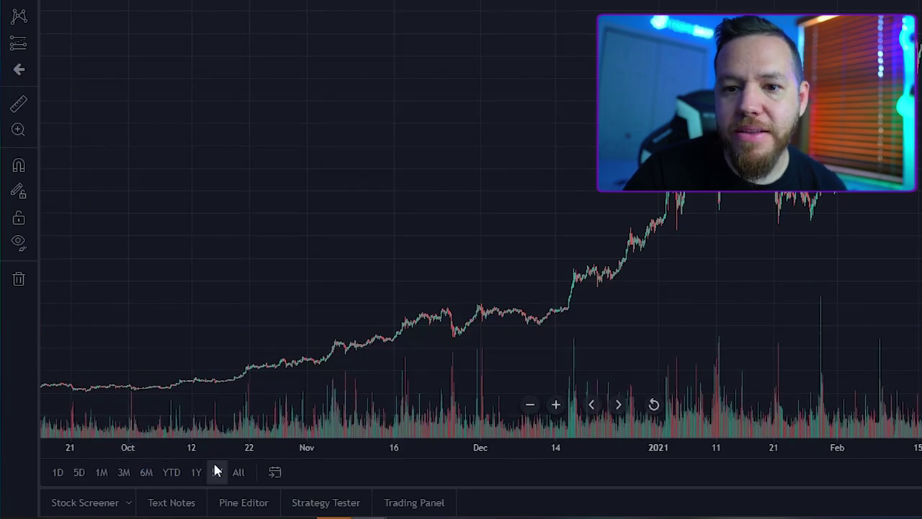
View the three-month BTCUSDT range, go to the date 2021-03-16 on the chart, and check the available time zones.
left_click(122, 474)
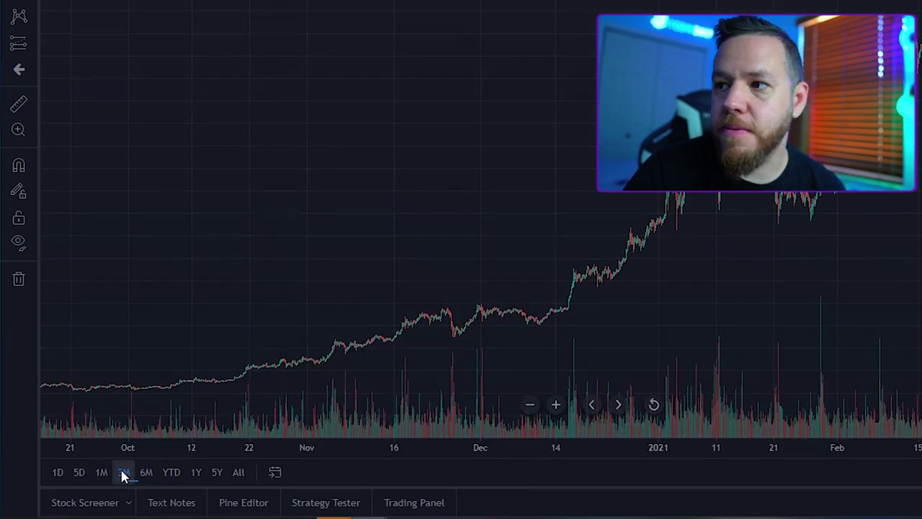
left_click(274, 473)
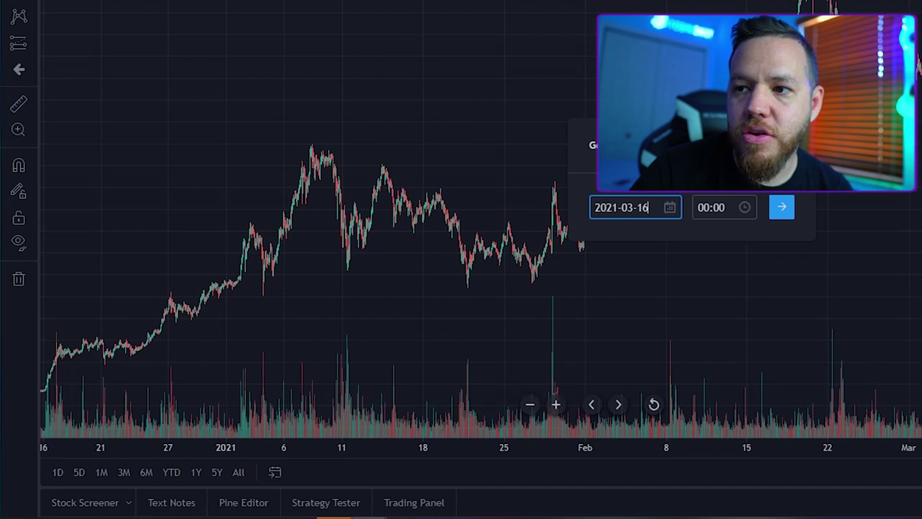
key("Return")
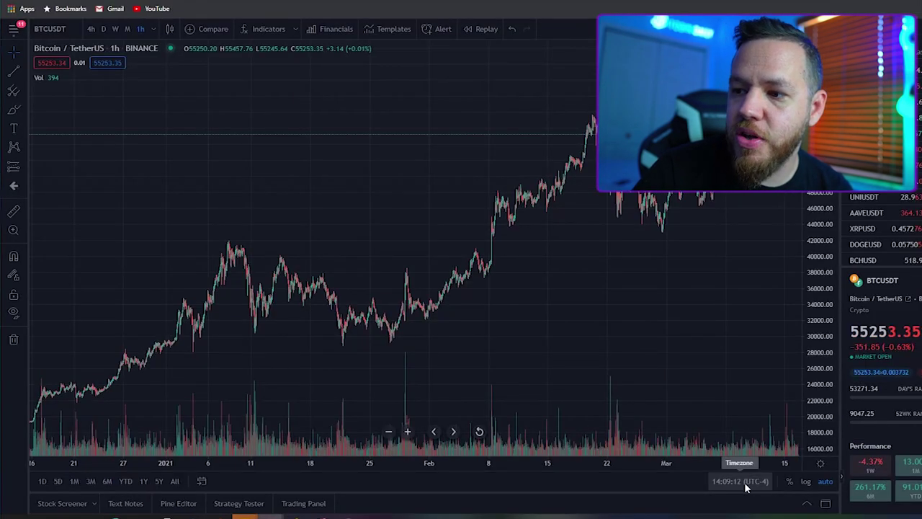
left_click(745, 483)
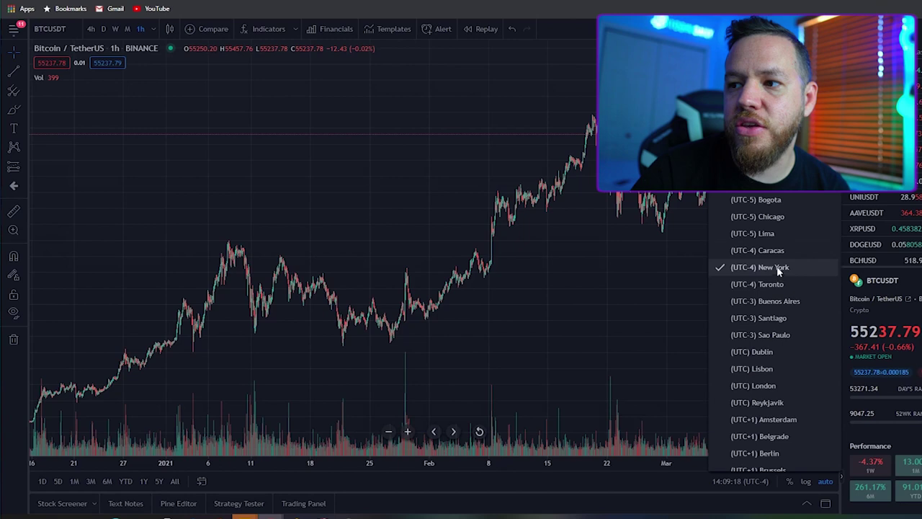
left_click(661, 473)
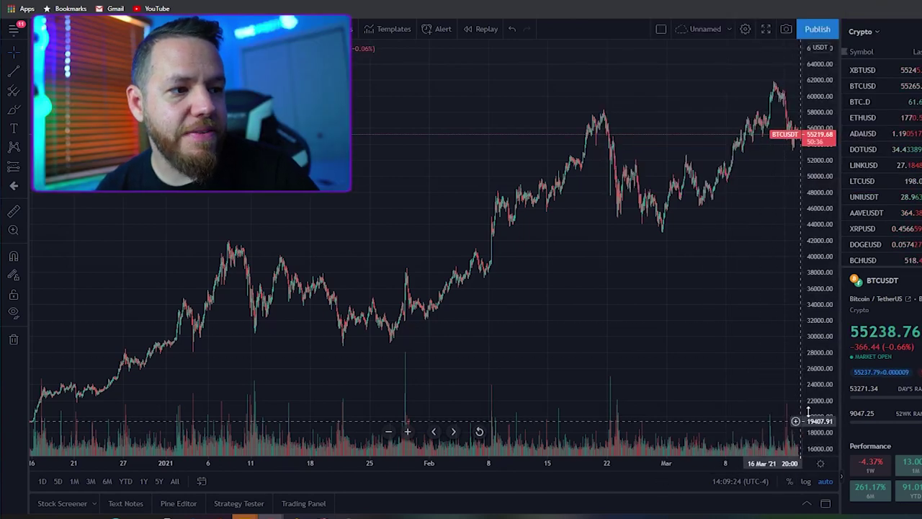
View BTCUSDT over the year-to-date and one-year ranges with the price scale in percent, and return to the year-to-date price view.
left_click(125, 486)
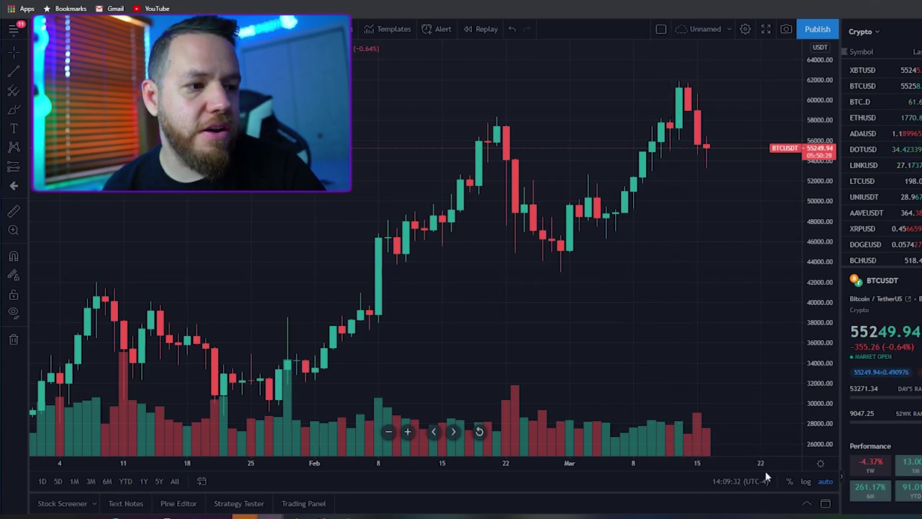
left_click(790, 482)
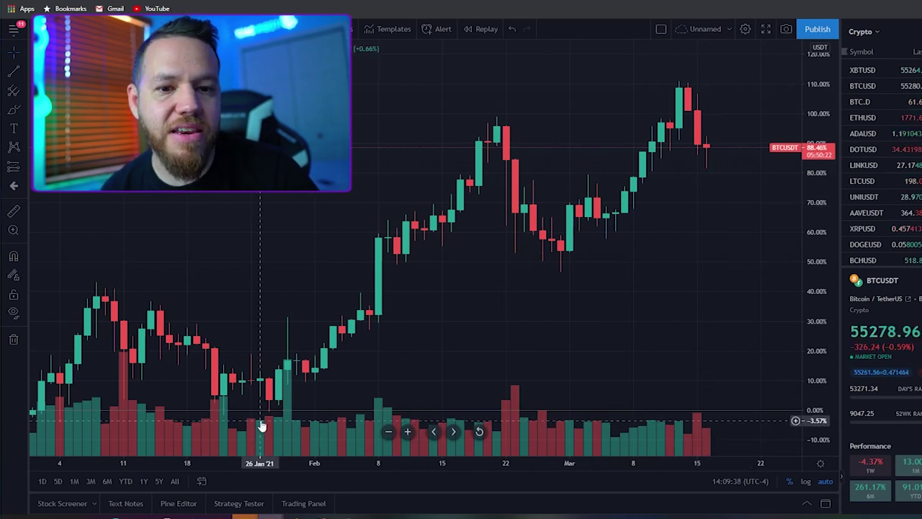
left_click(144, 481)
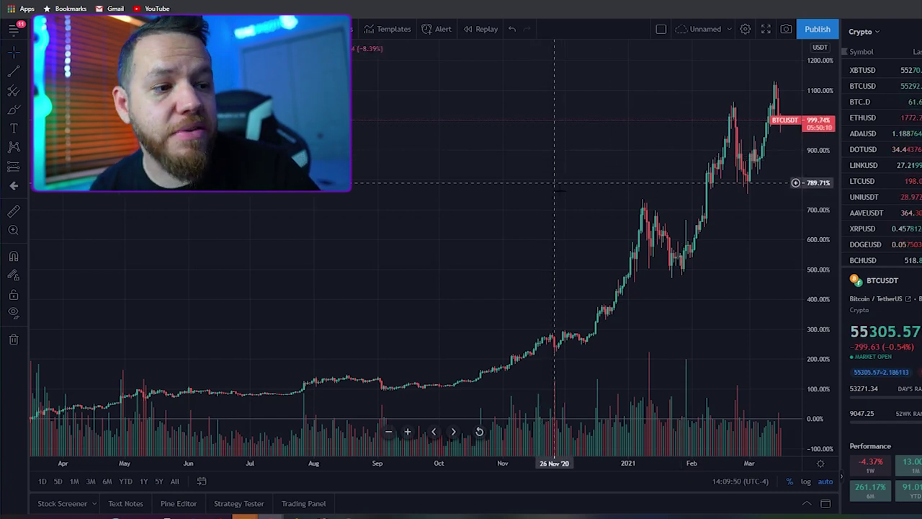
scroll(685, 288, "up", 5)
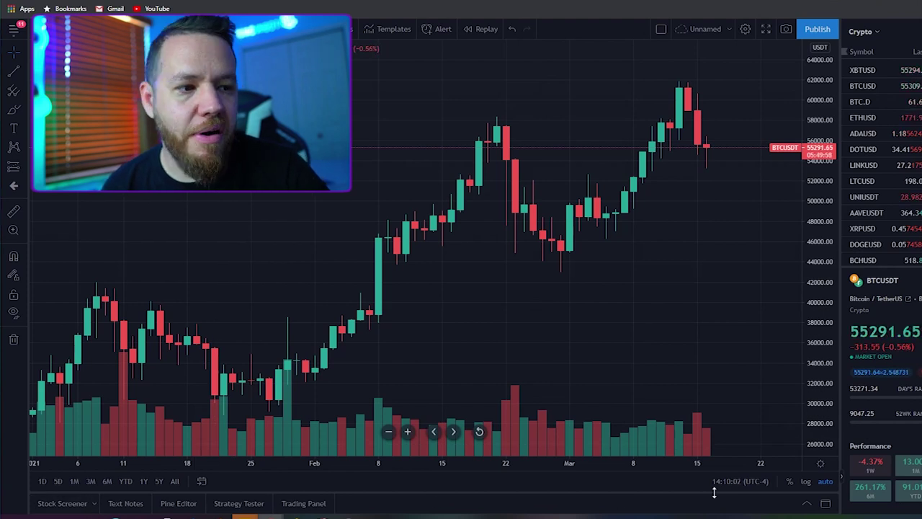
Open the Stock Screener below the chart, enlarge it and browse its list of stocks.
left_click(807, 506)
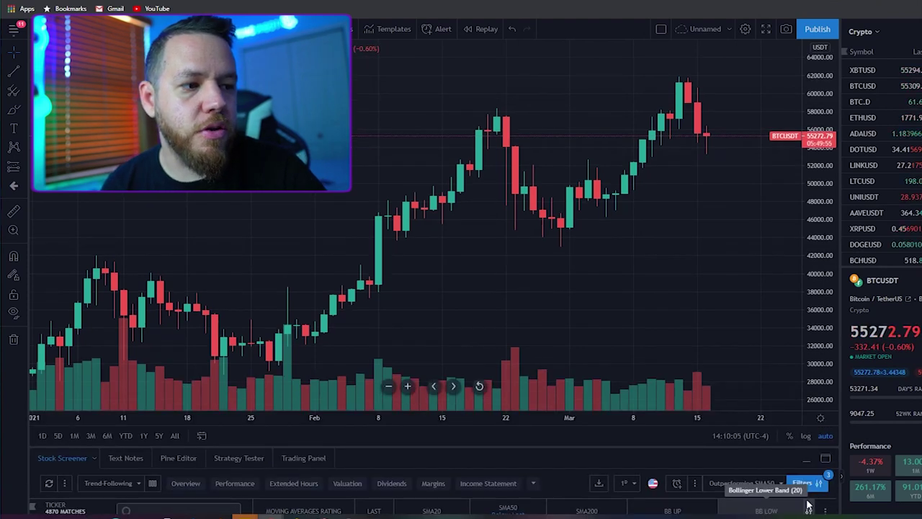
left_click_drag(610, 445, 617, 316)
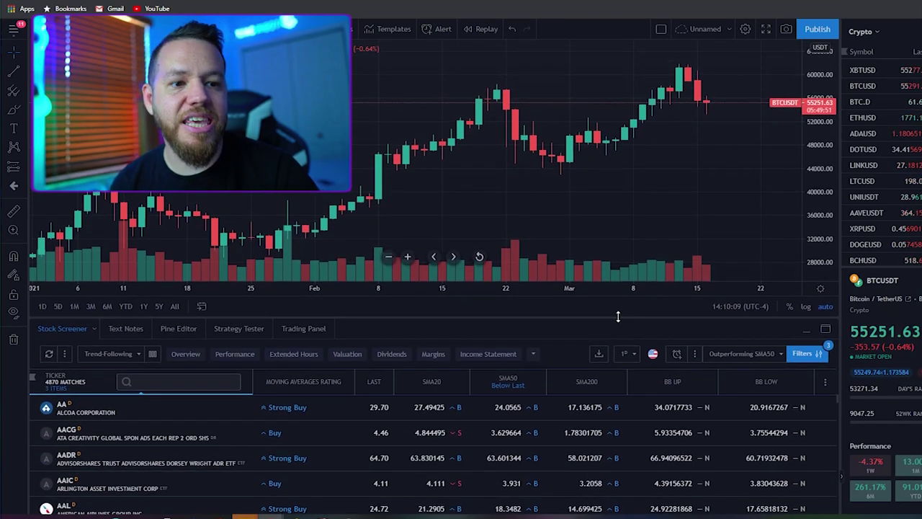
scroll(136, 447, "down", 2)
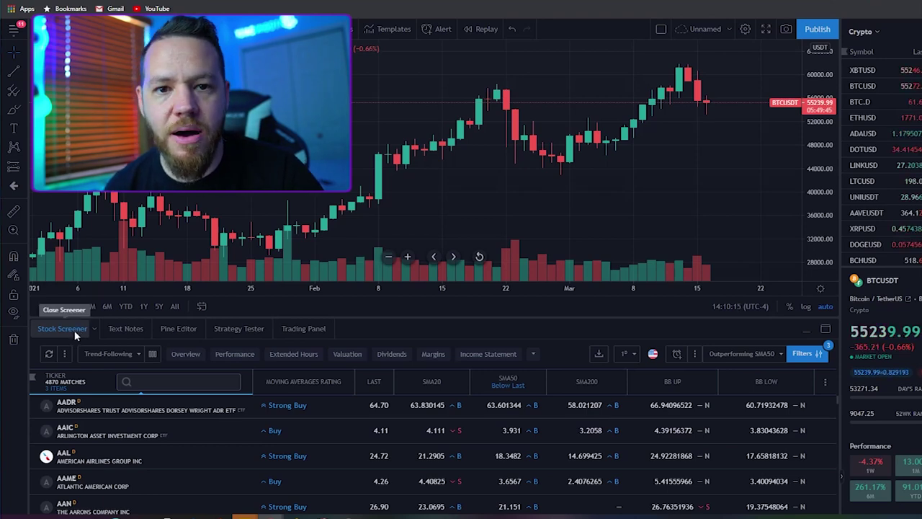
scroll(313, 435, "down", 5)
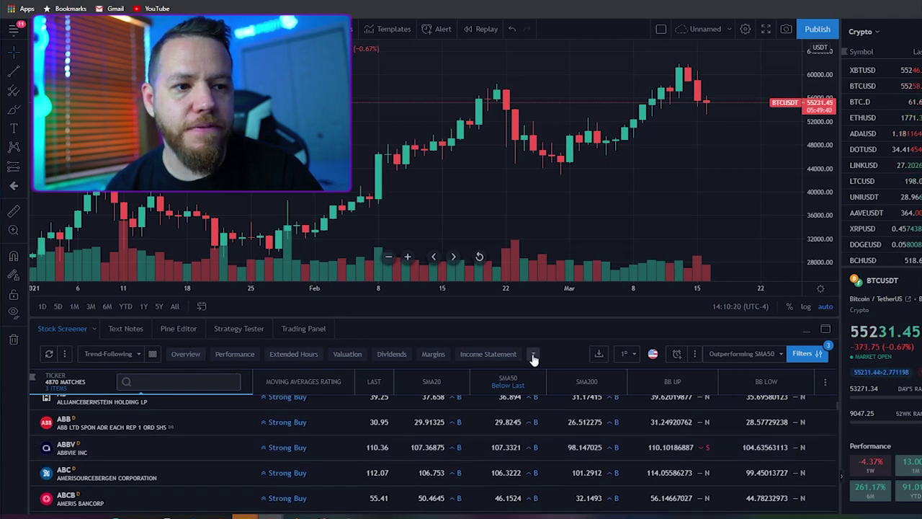
scroll(392, 443, "up", 5)
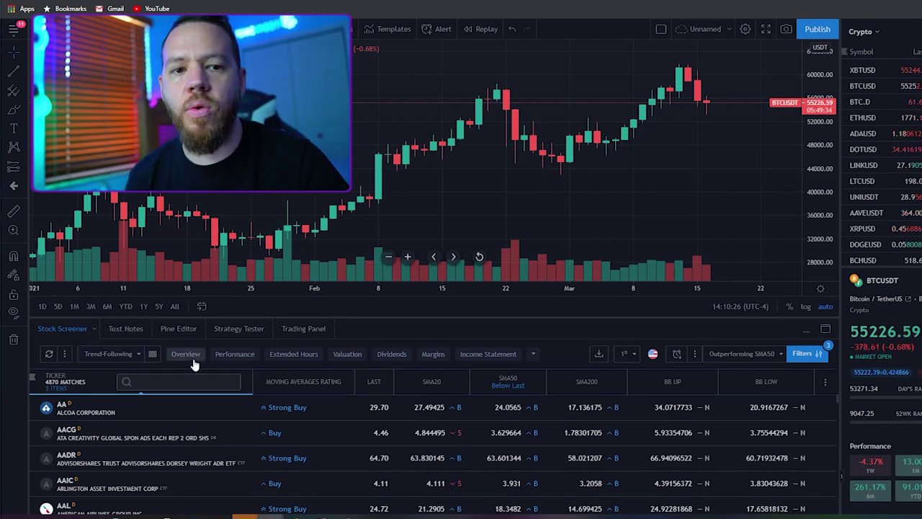
Switch to the Crypto Screener, save the modified screen as Outperforming SMA50, and apply the Top gainers screen.
left_click(93, 328)
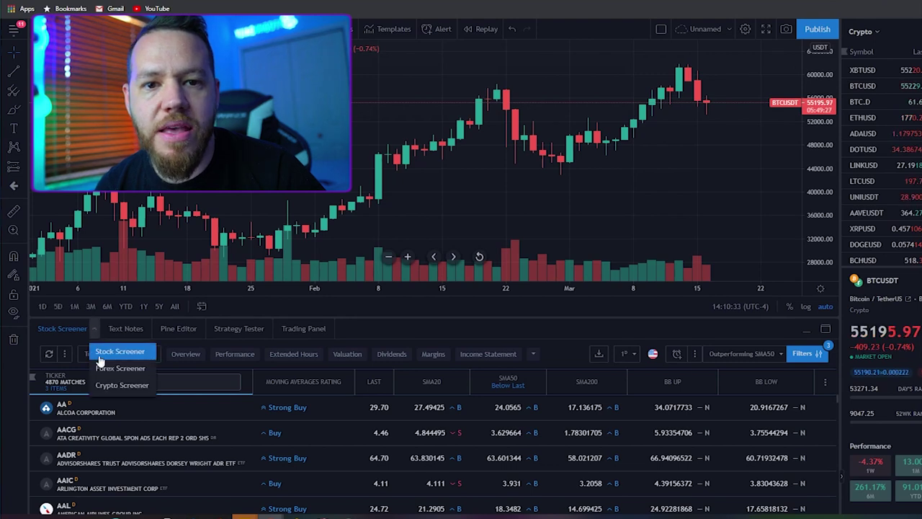
left_click(123, 386)
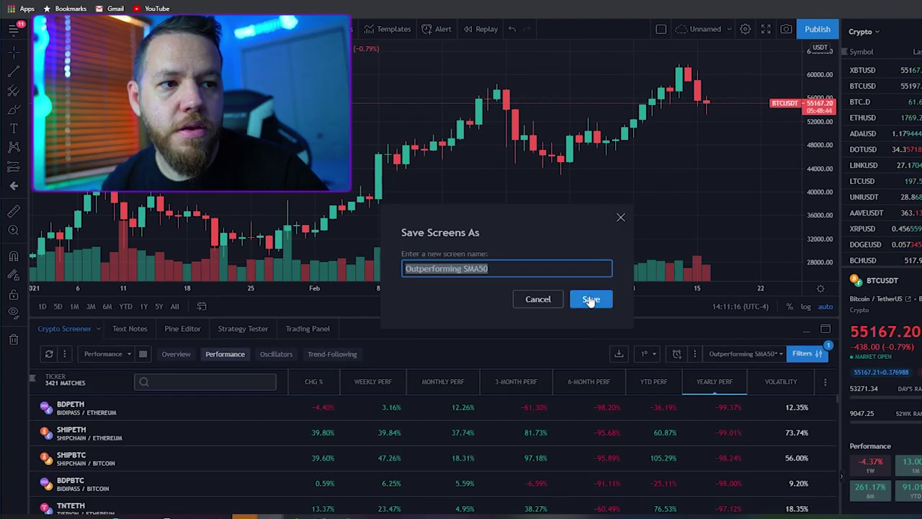
left_click(591, 299)
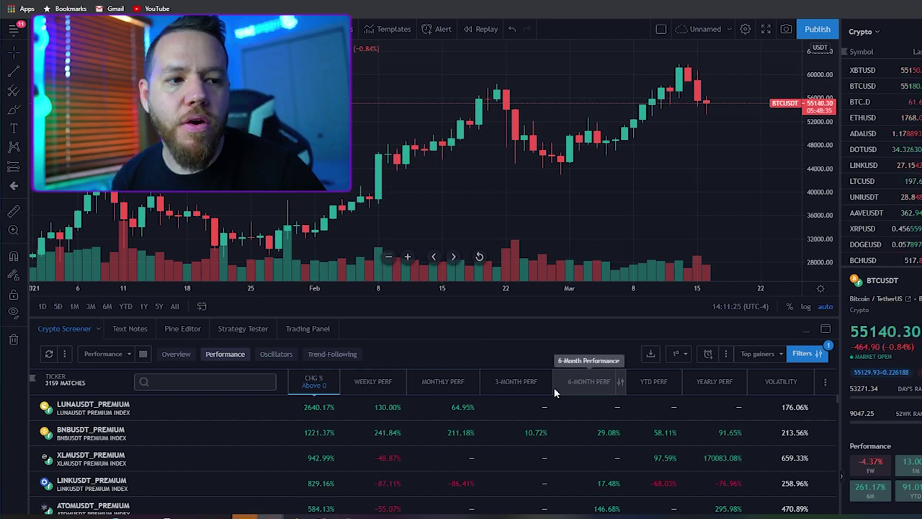
View the text notes, the Pine script editor and the Strategy Tester.
left_click(128, 328)
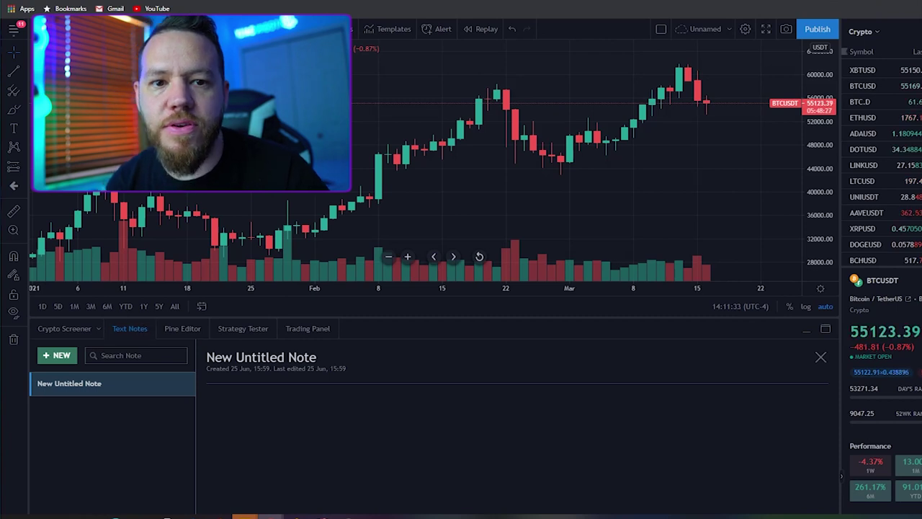
left_click(186, 329)
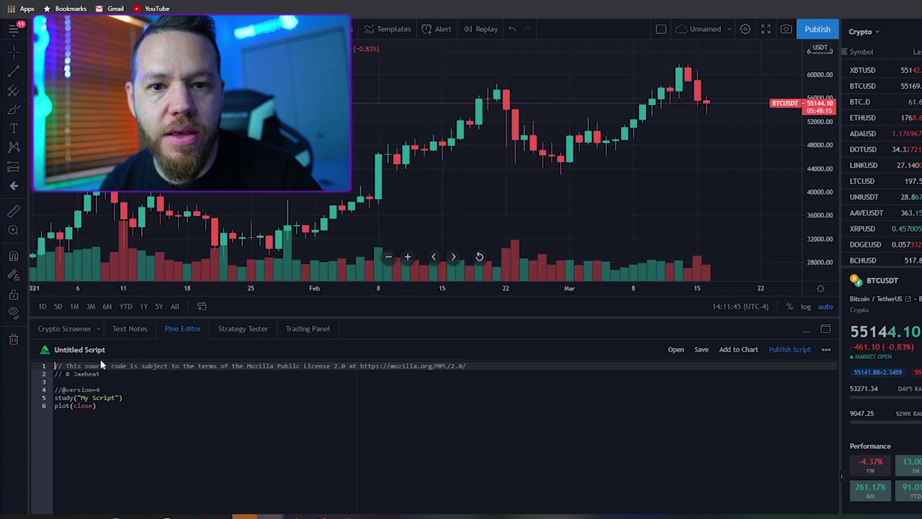
left_click(246, 330)
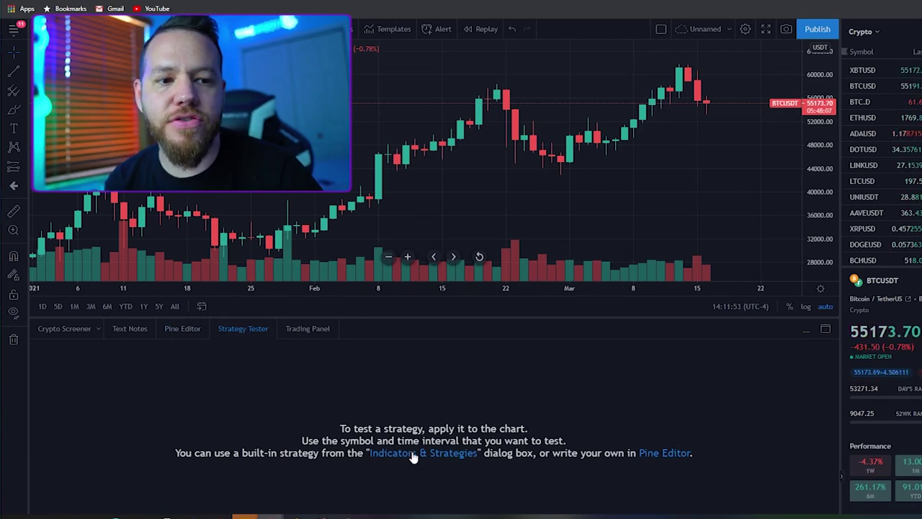
Look through the brokers offered for trading, including Paper Trading, Alpaca and Gemini, and collapse the area below the chart.
left_click(314, 328)
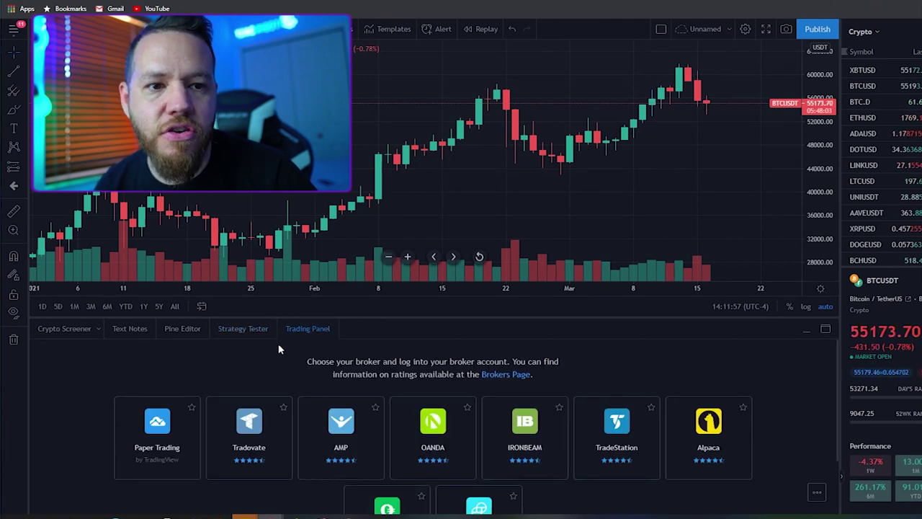
scroll(102, 375, "down", 1)
scroll(112, 371, "up", 1)
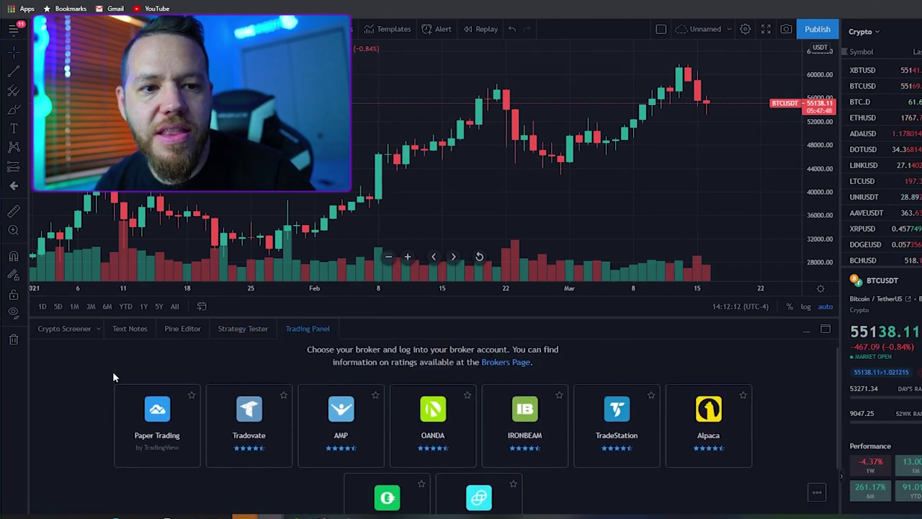
scroll(114, 371, "down", 1)
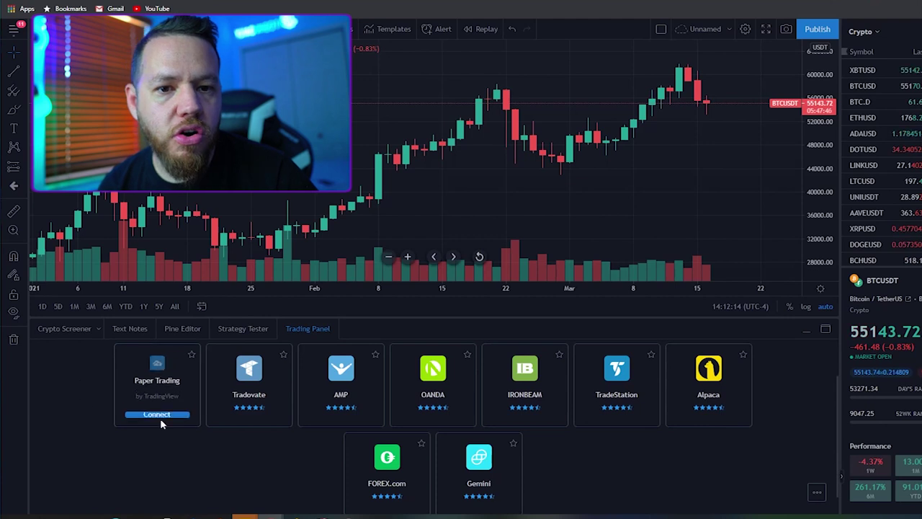
scroll(130, 447, "up", 1)
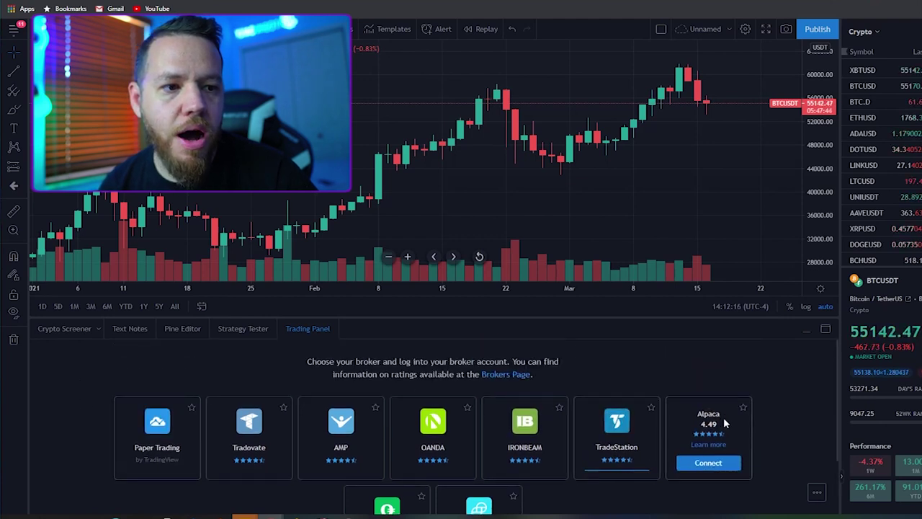
scroll(103, 395, "down", 1)
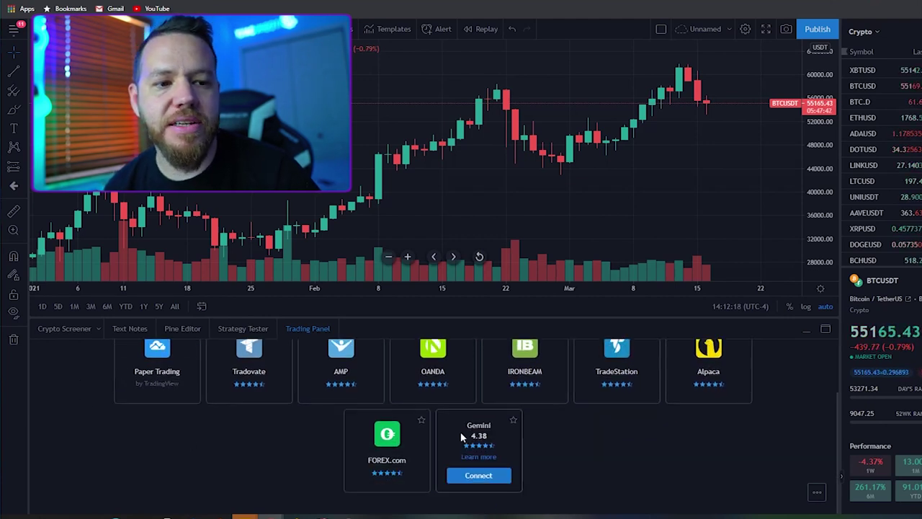
scroll(476, 440, "up", 1)
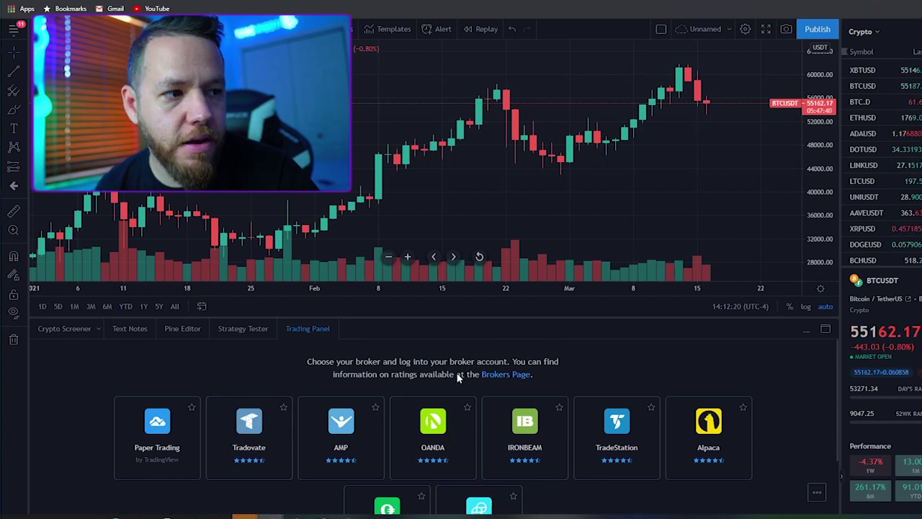
scroll(637, 441, "down", 1)
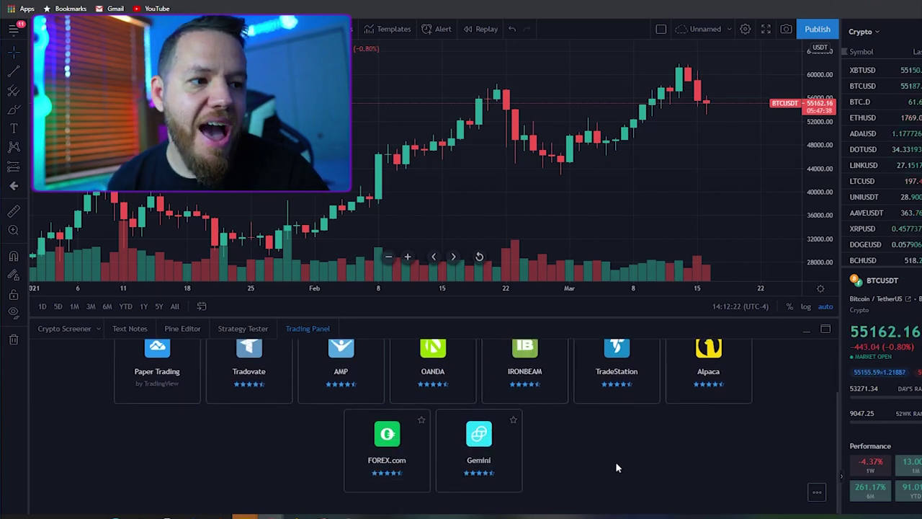
scroll(598, 450, "up", 1)
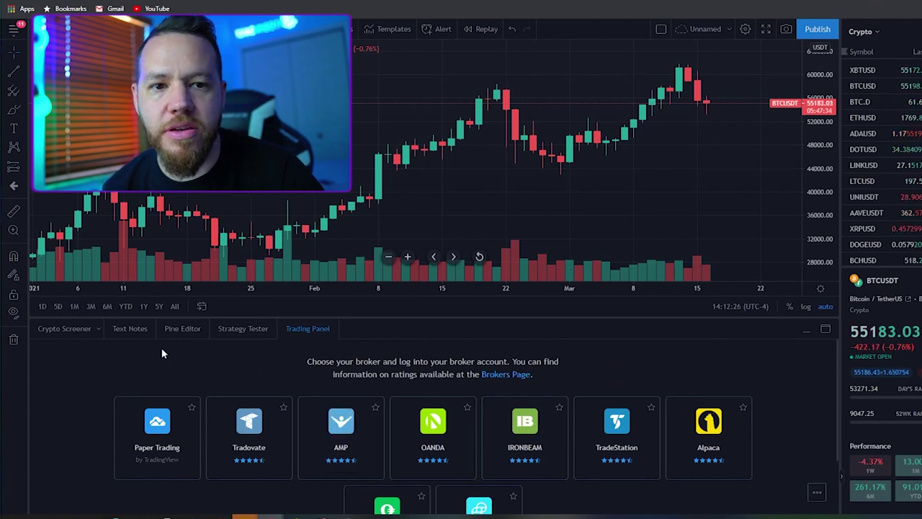
left_click(806, 331)
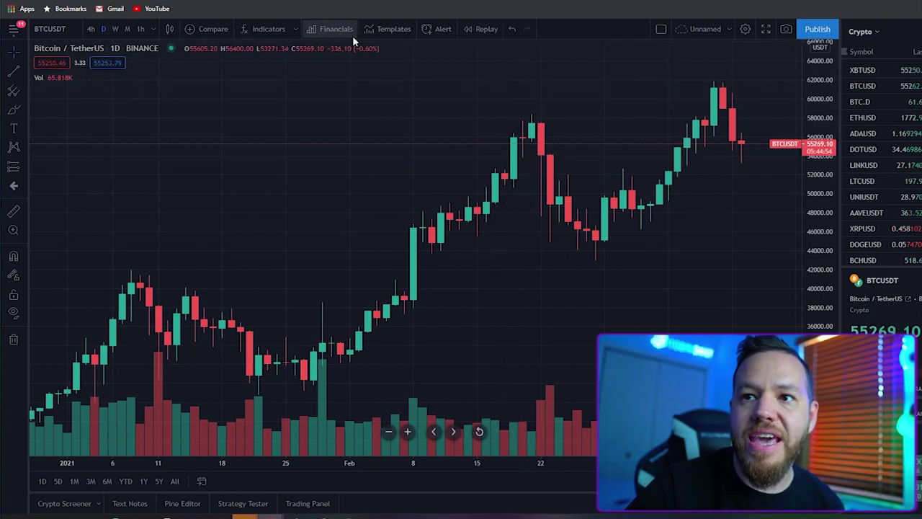
Hide and show the volume indicator on the chart, and check its input and style settings without changing them.
mouse_move(51, 77)
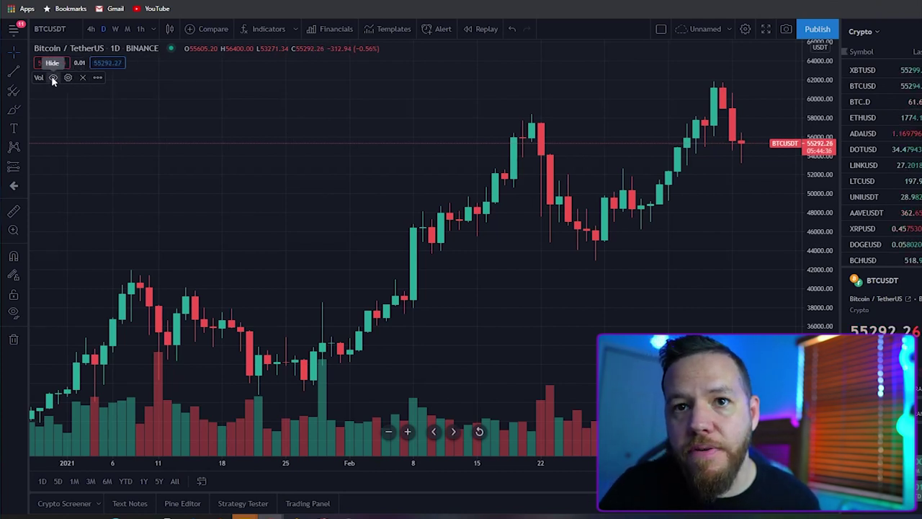
left_click(53, 77)
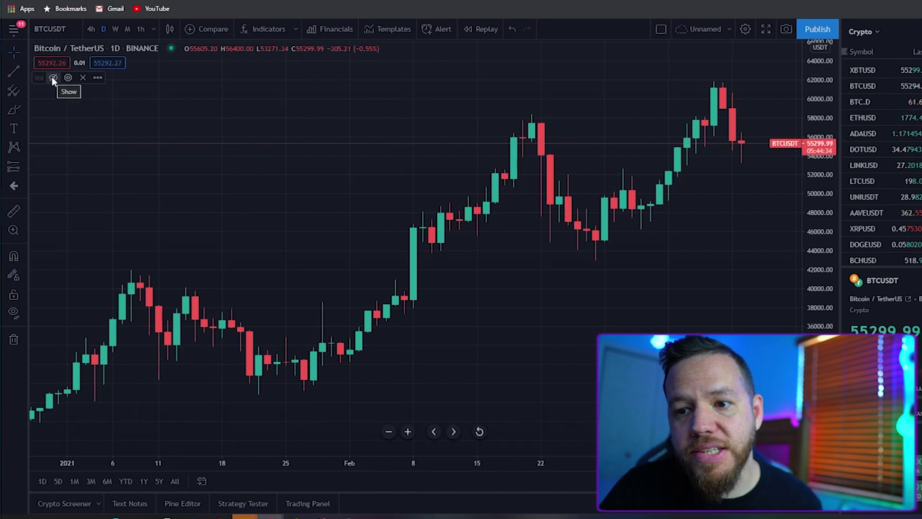
left_click(53, 78)
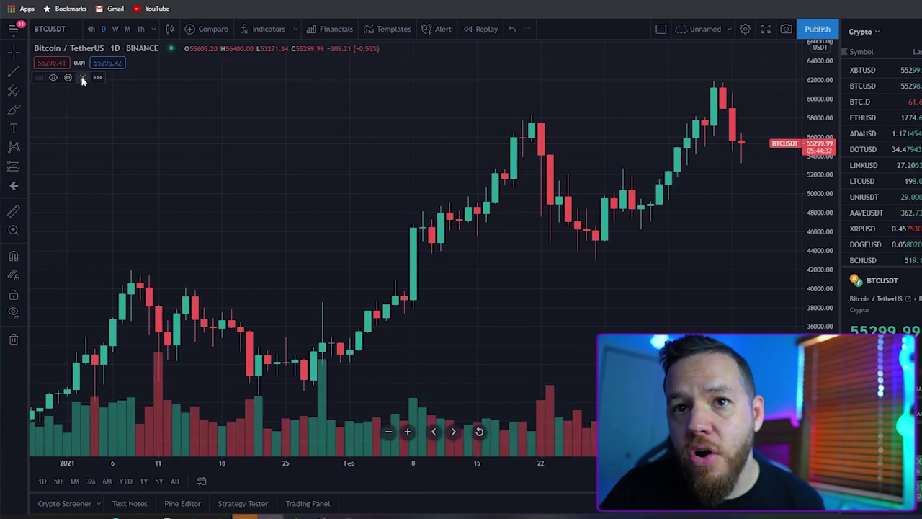
left_click(69, 78)
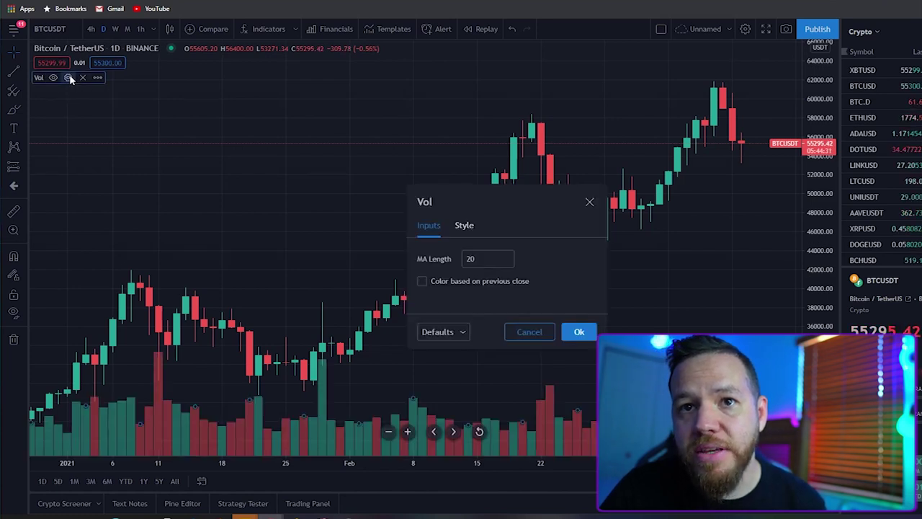
left_click(464, 226)
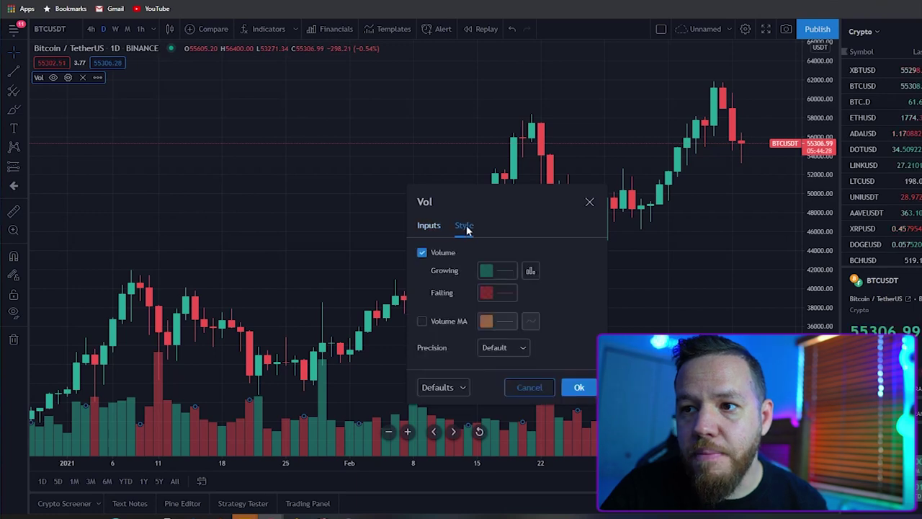
left_click(590, 203)
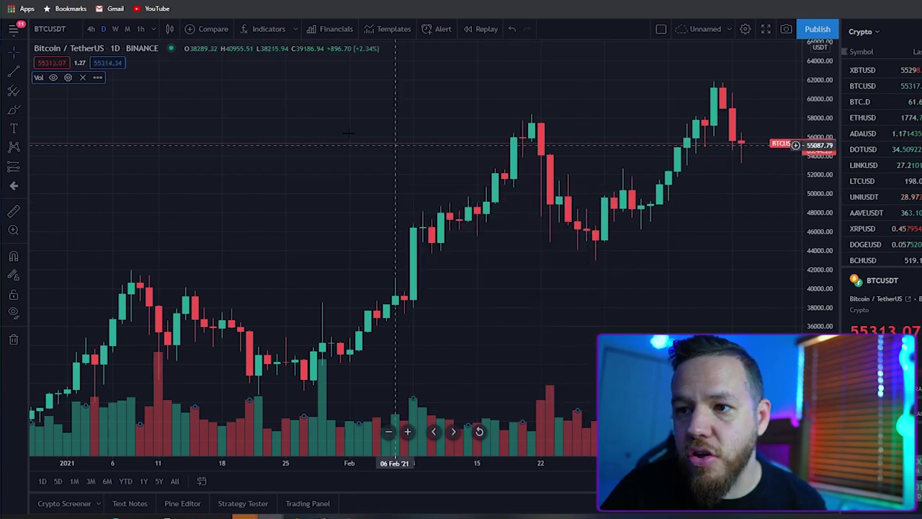
Look through the volume indicator's additional options, including the Pin To Scale choices, without changing any.
left_click(97, 77)
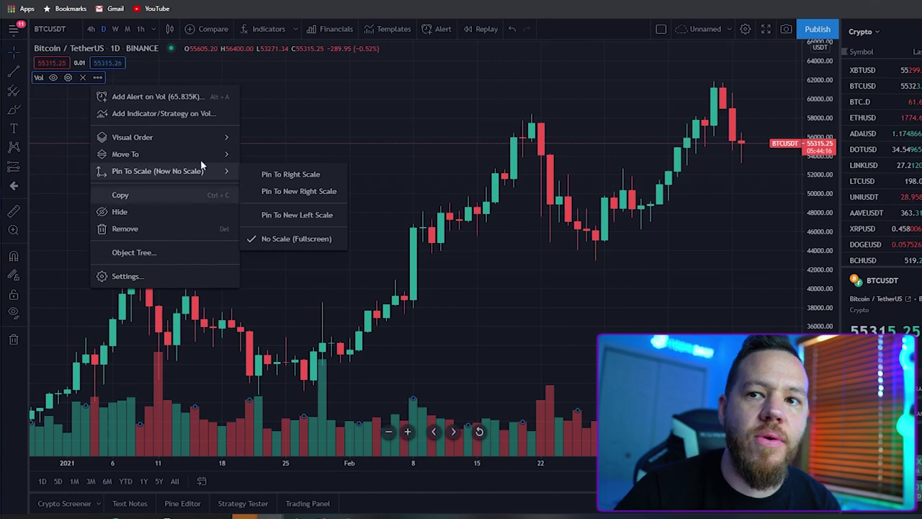
key("Escape")
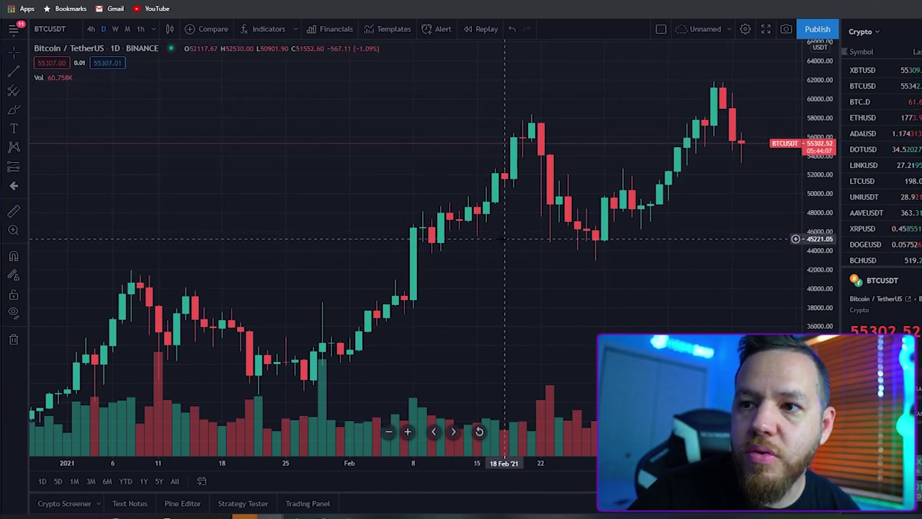
Pan the BTCUSDT daily chart and try zooming in and out with the chart navigation controls.
left_click_drag(495, 247, 469, 239)
left_click_drag(382, 191, 389, 386)
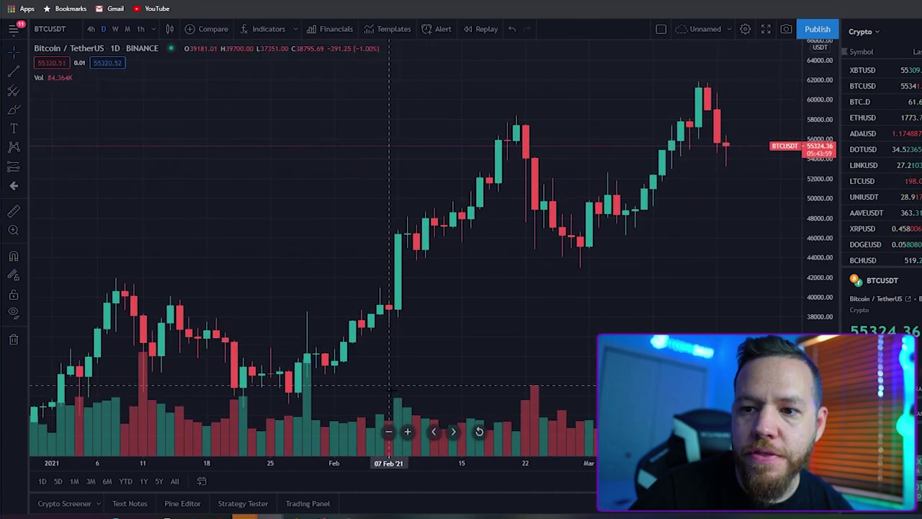
left_click(407, 432)
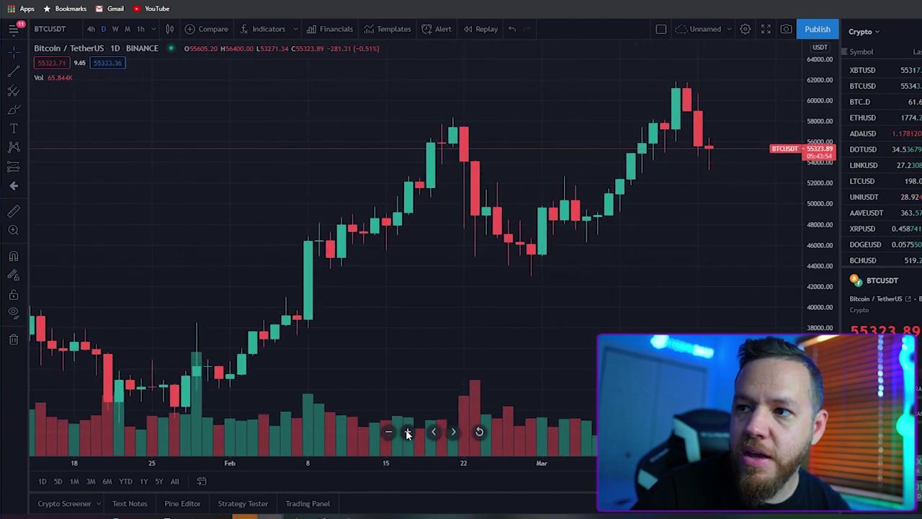
left_click(407, 432)
left_click(407, 433)
left_click(407, 433)
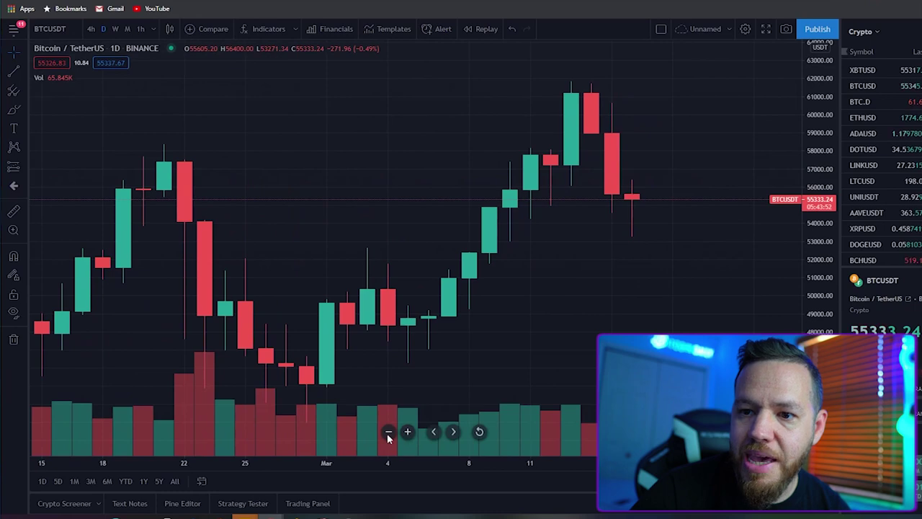
left_click(388, 432)
left_click(389, 432)
left_click(389, 432)
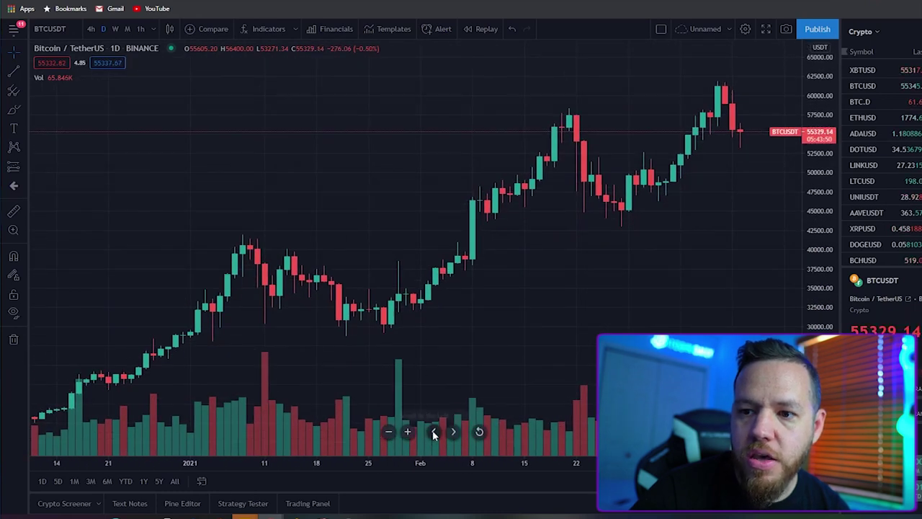
left_click(407, 432)
left_click(407, 432)
left_click(407, 432)
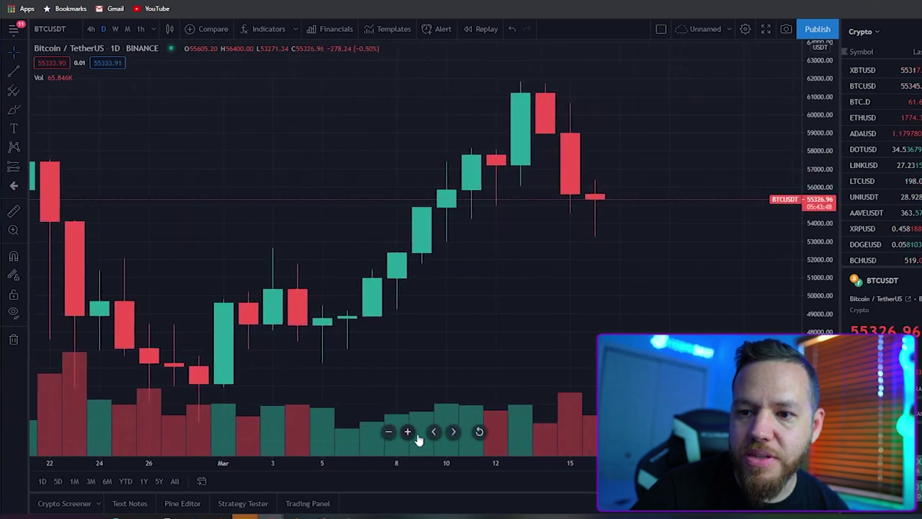
Try scrolling the chart back and forward in time, dismiss the volume settings without changes, and reset the chart view.
left_click(433, 432)
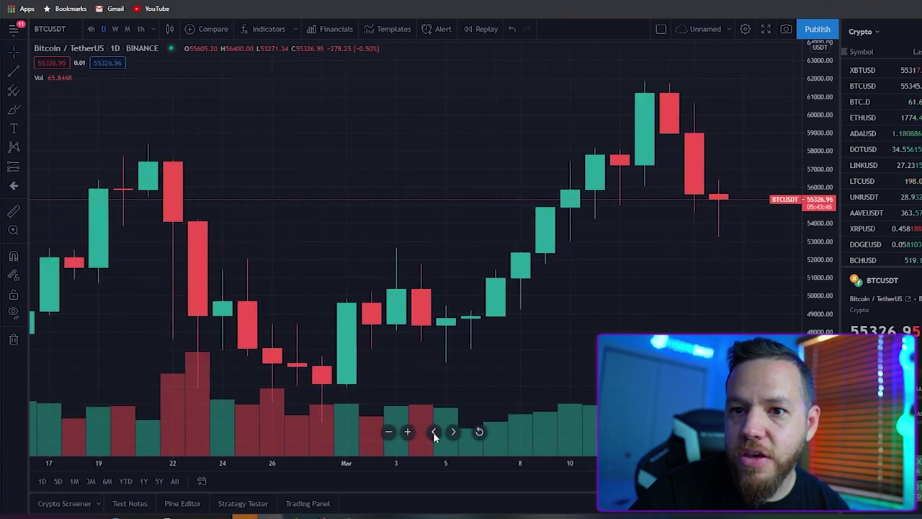
left_click(434, 432)
left_click(454, 433)
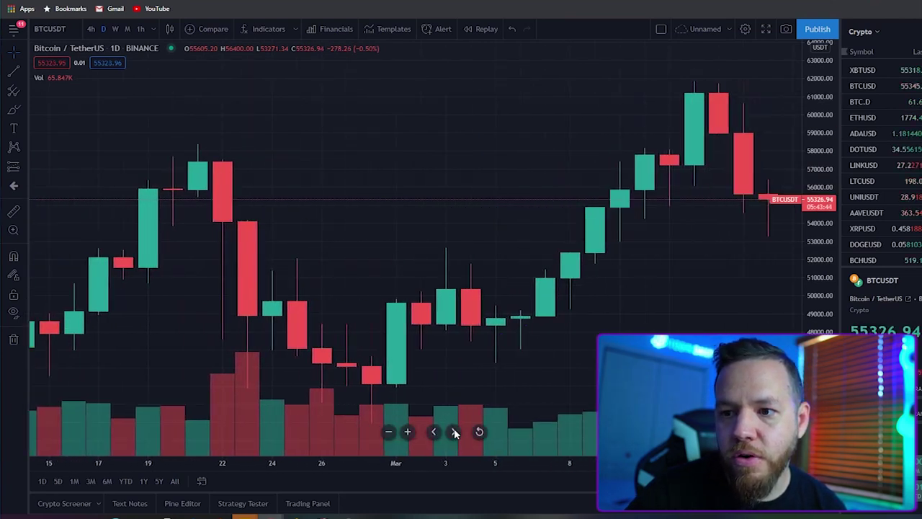
double_click(434, 432)
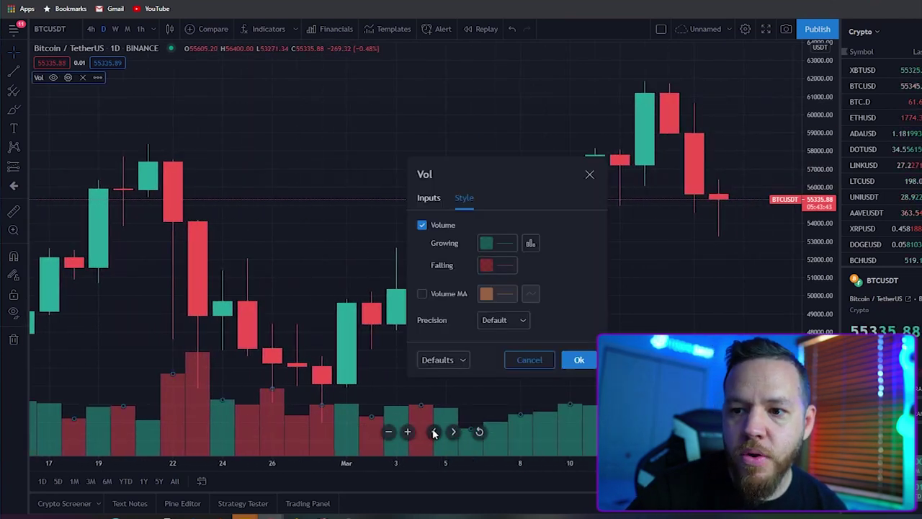
left_click(540, 360)
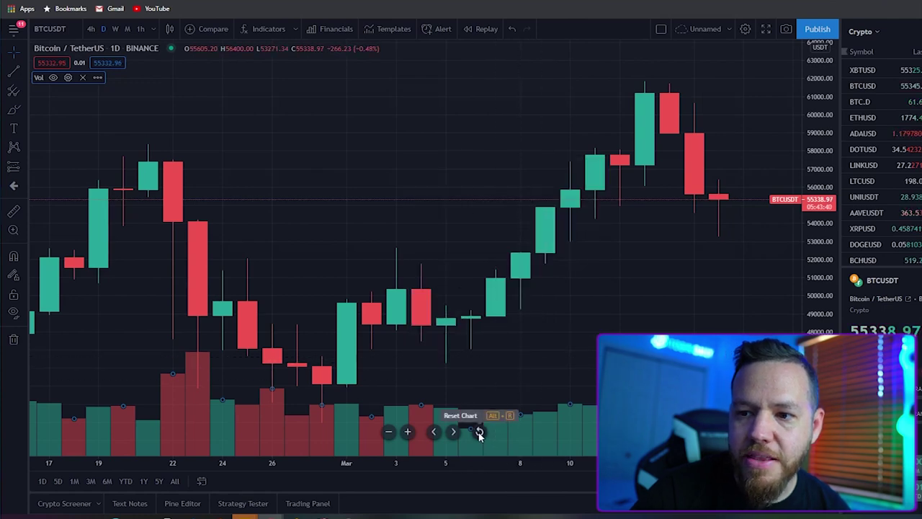
left_click(479, 432)
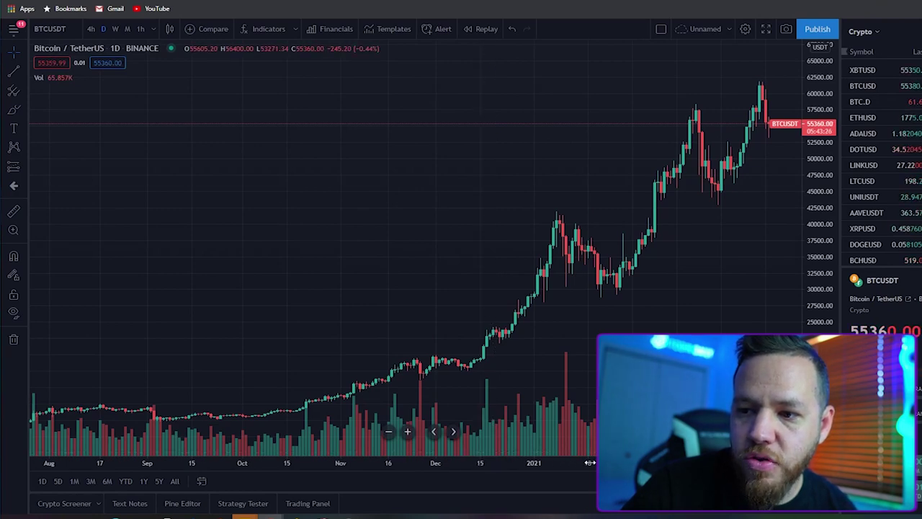
Try stretching and compressing the chart's time and price scales, and reposition the recent candles in view.
left_click_drag(589, 463, 230, 463)
left_click_drag(688, 260, 689, 202)
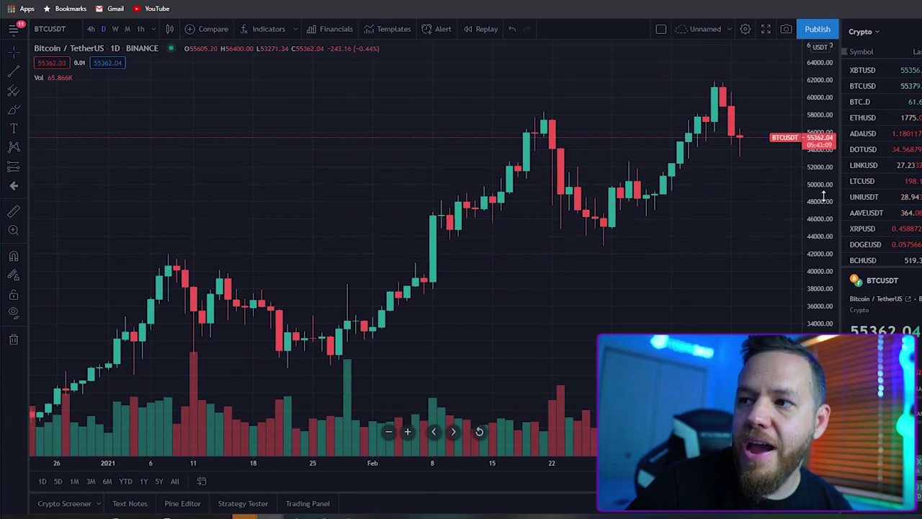
mouse_move(820, 200)
left_mouse_down()
mouse_move(819, 186)
mouse_move(813, 227)
mouse_move(804, 205)
left_mouse_up()
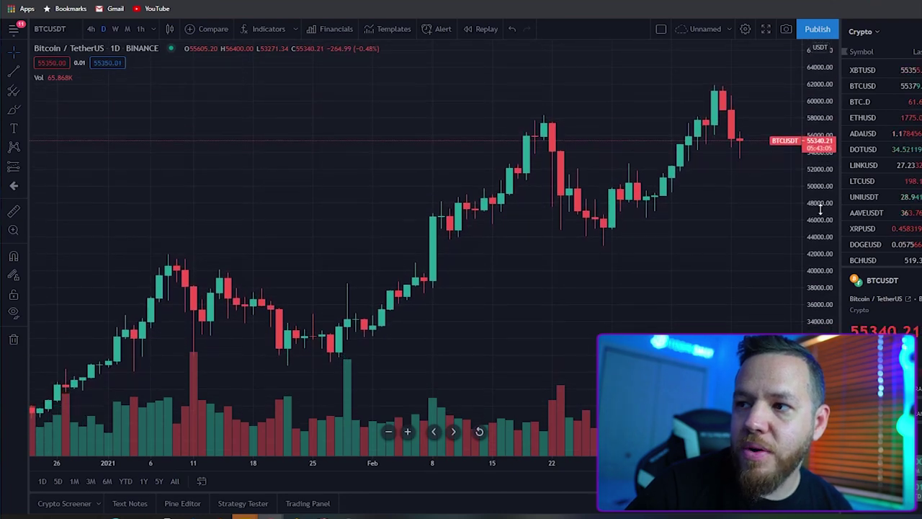
left_click_drag(697, 199, 693, 242)
scroll(677, 400, "up", 1)
left_click_drag(818, 330, 723, 303)
scroll(566, 441, "up", 2)
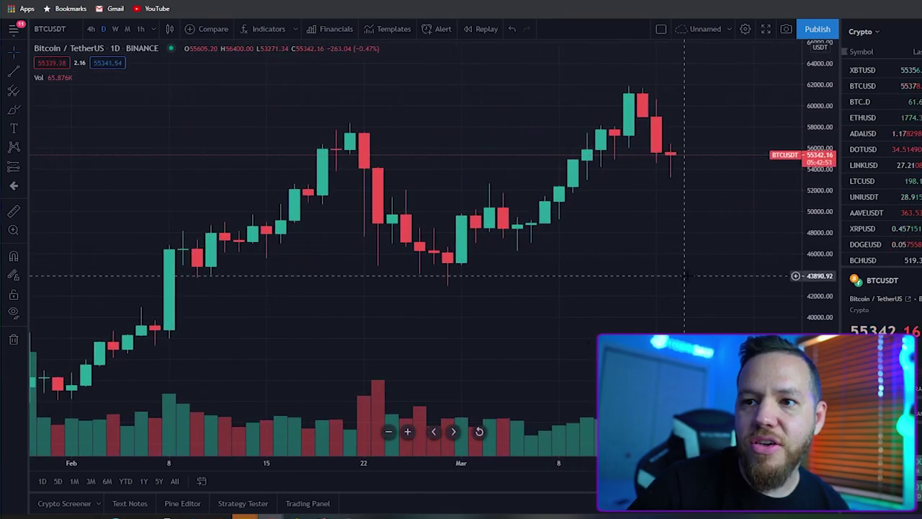
scroll(591, 467, "up", 2)
scroll(590, 466, "down", 2)
left_click_drag(675, 256, 658, 210)
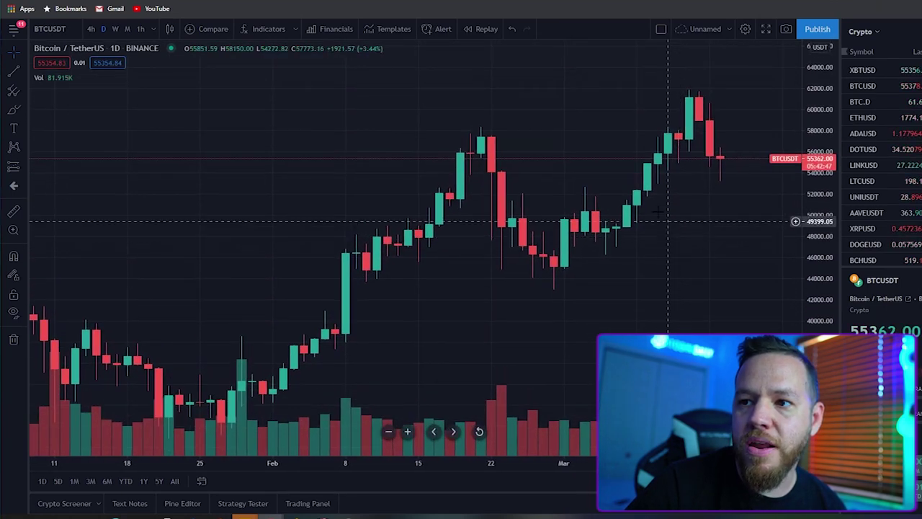
left_click_drag(813, 181, 821, 206)
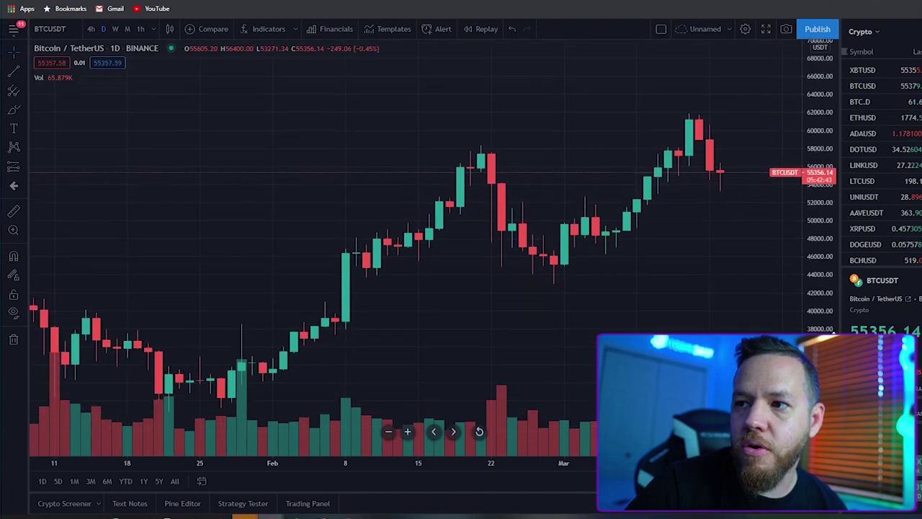
left_click_drag(712, 270, 700, 269)
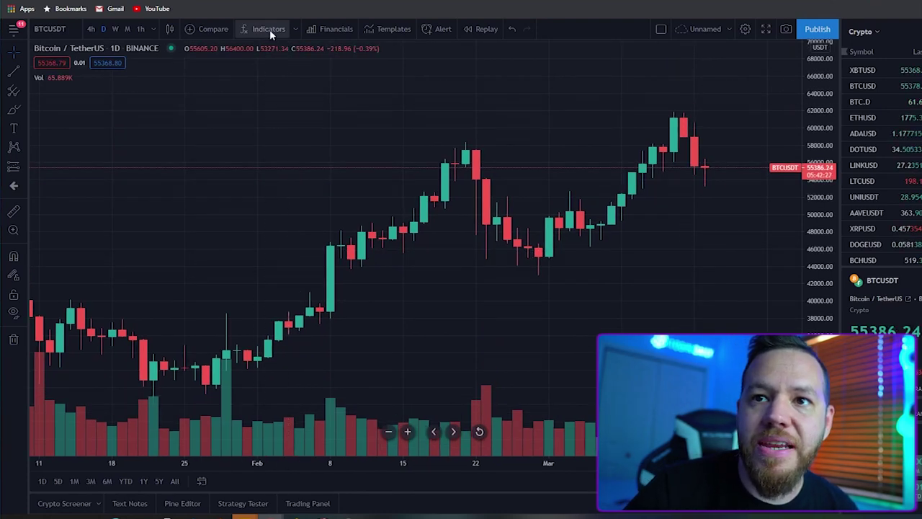
Add the favourite Relative Strength Index indicator to the chart and shrink the height of its pane.
left_click(269, 29)
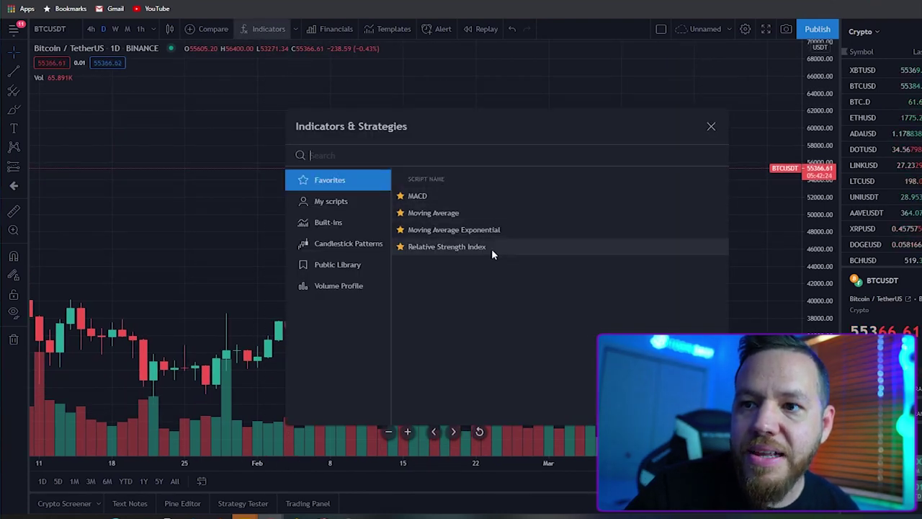
left_click(470, 248)
left_click(711, 126)
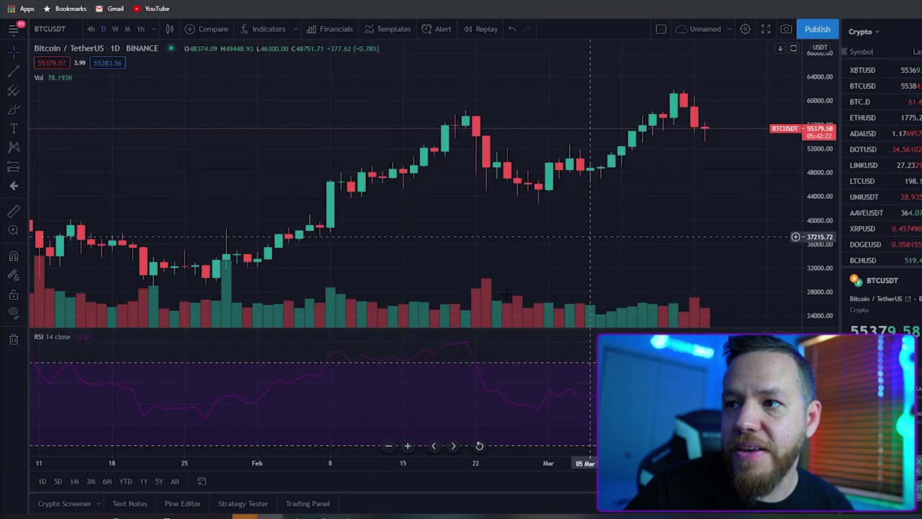
left_click_drag(476, 328, 476, 392)
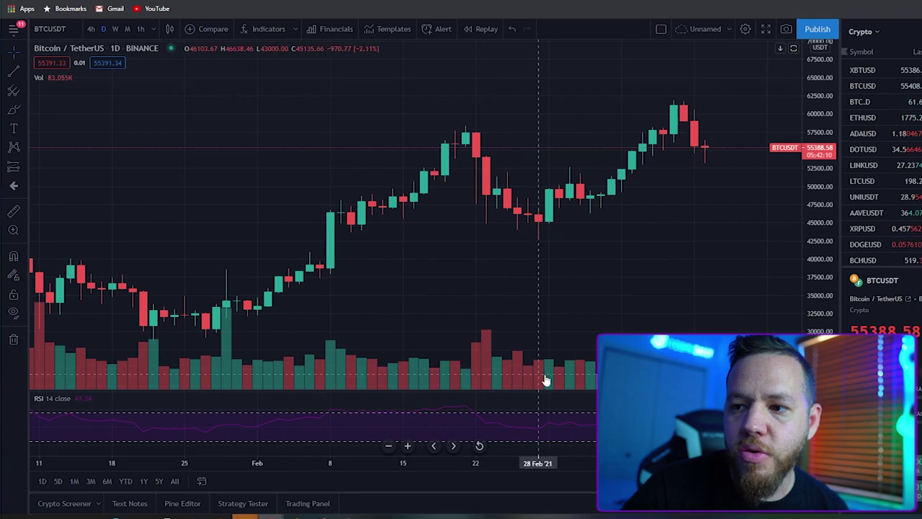
Add the favourite Moving Average indicator to the chart and set its length to 21.
left_click(294, 32)
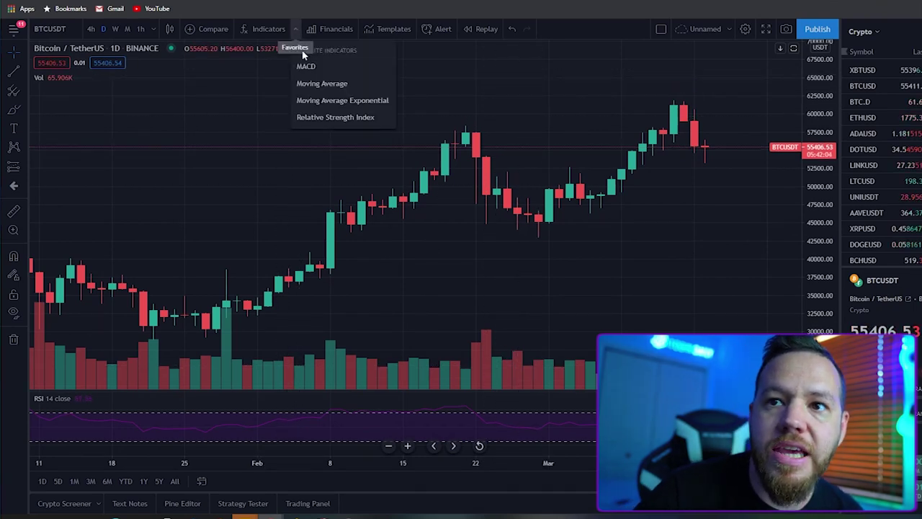
left_click(320, 84)
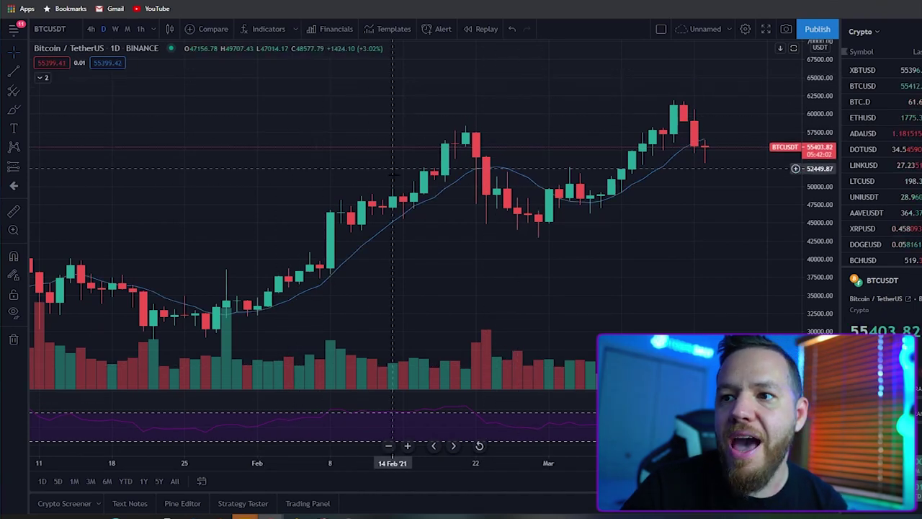
double_click(449, 188)
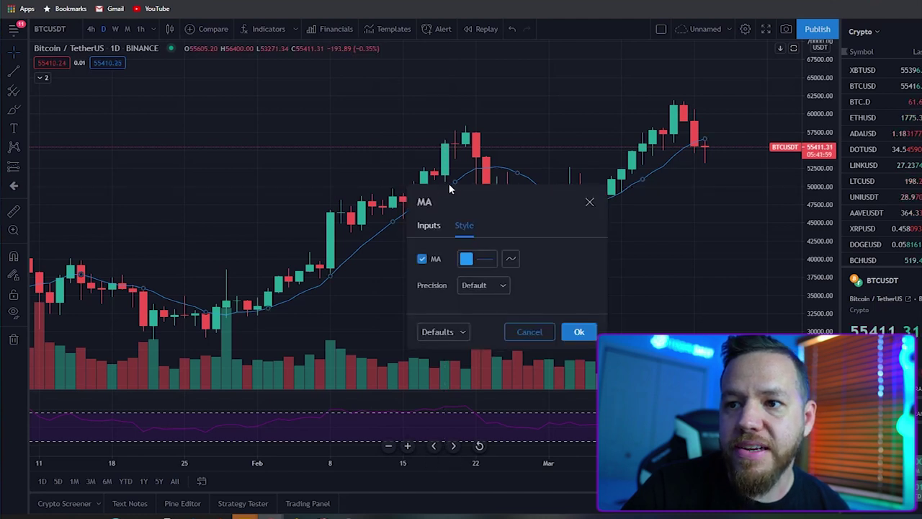
left_click(431, 225)
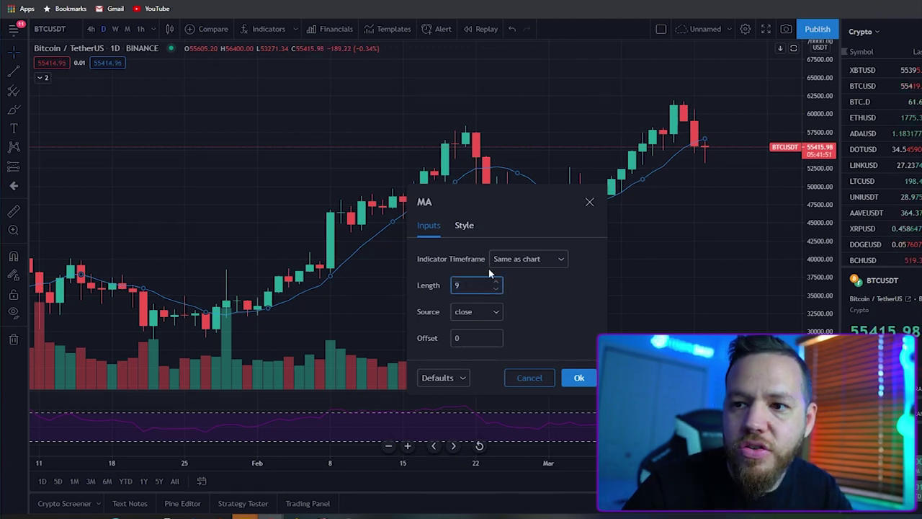
key("BackSpace")
type("21")
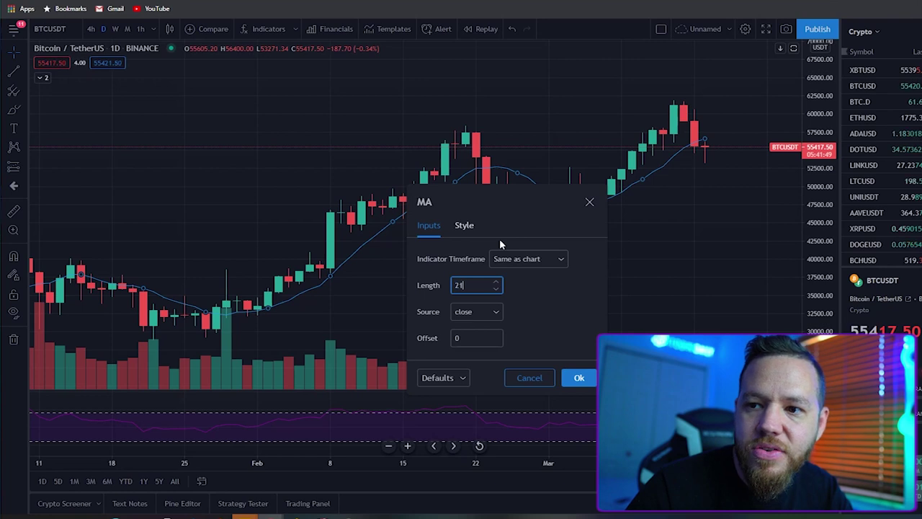
left_click(579, 378)
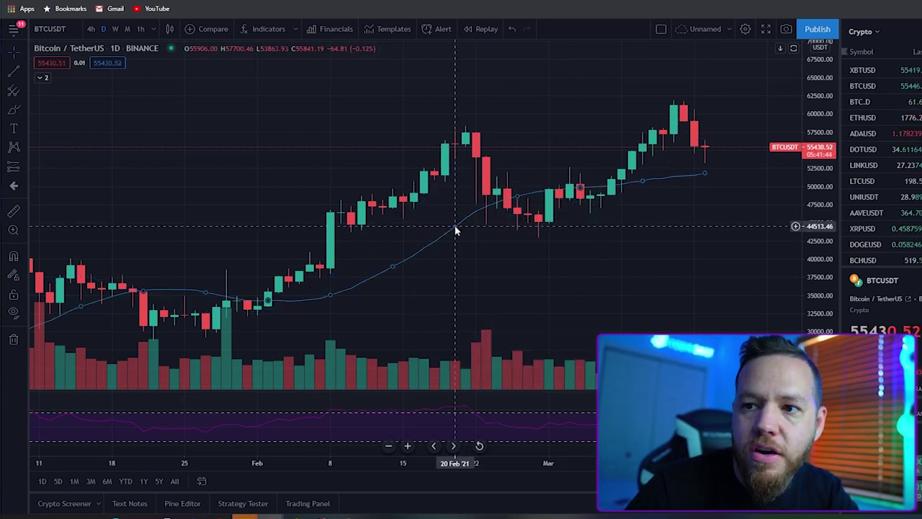
Set the moving average's length to 50.
double_click(456, 229)
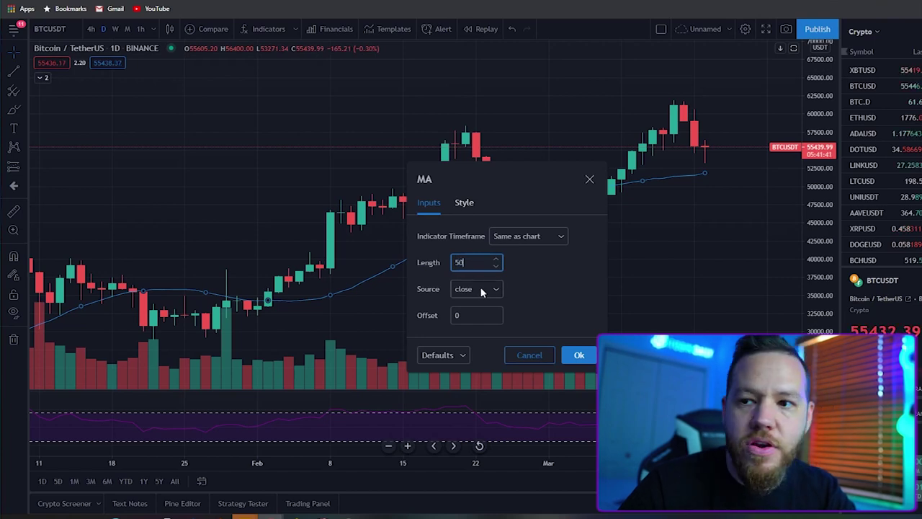
type("50")
key("Return")
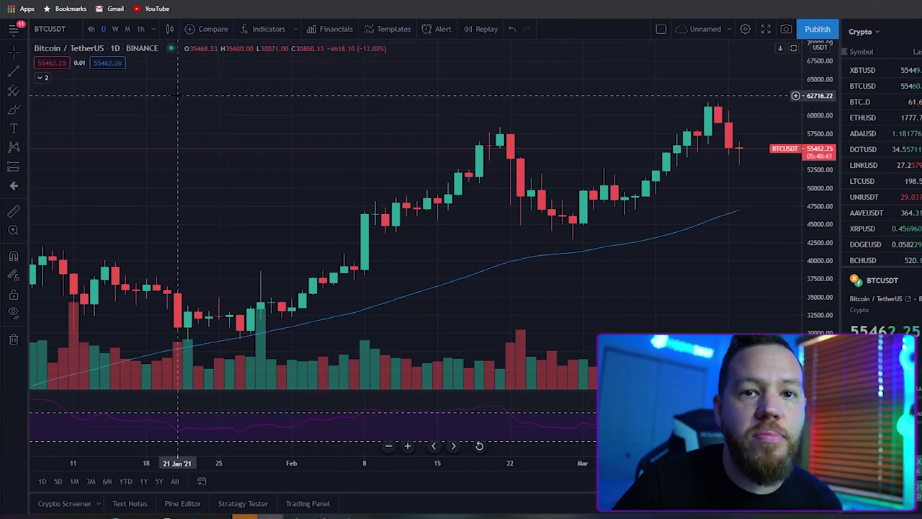
Keep drawing mode on and draw horizontal lines at about 30302.64, 40632.37, 44867.56 and 61808.32 across the BTCUSDT chart.
left_click(25, 70)
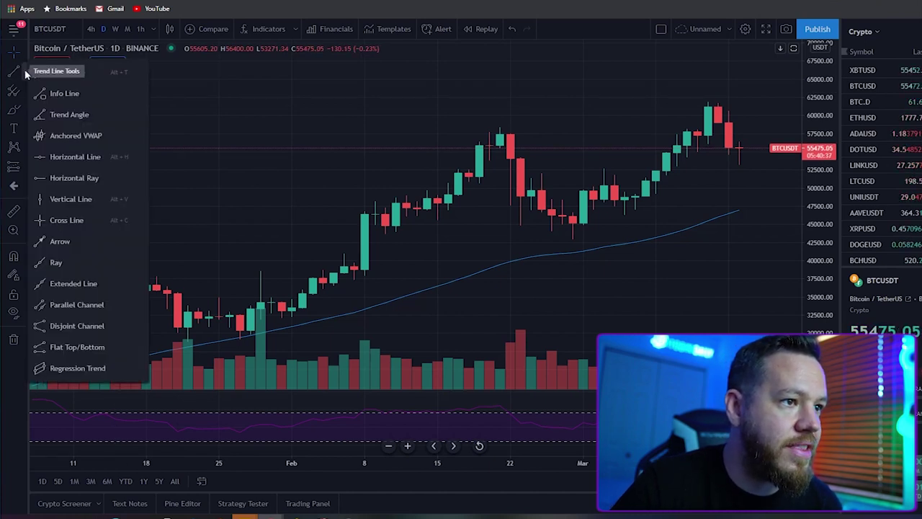
left_click(72, 156)
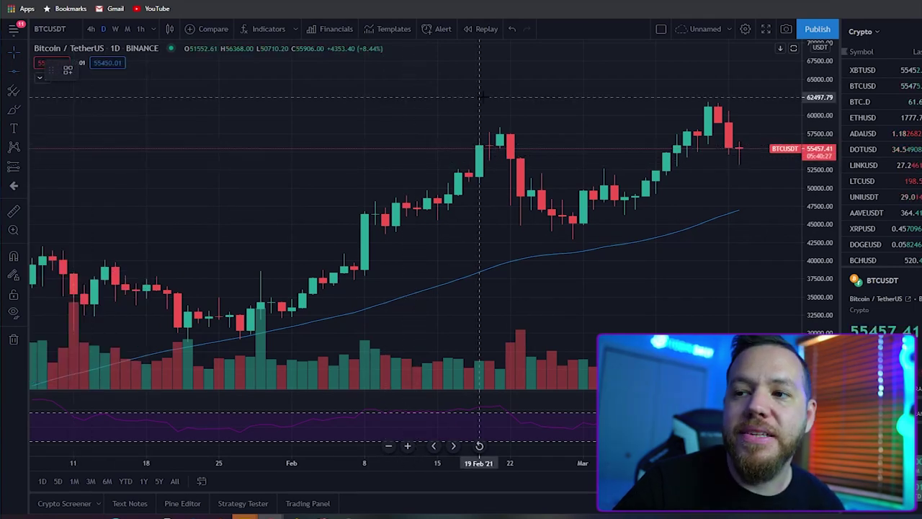
left_click_drag(353, 461, 580, 461)
left_click_drag(819, 263, 819, 286)
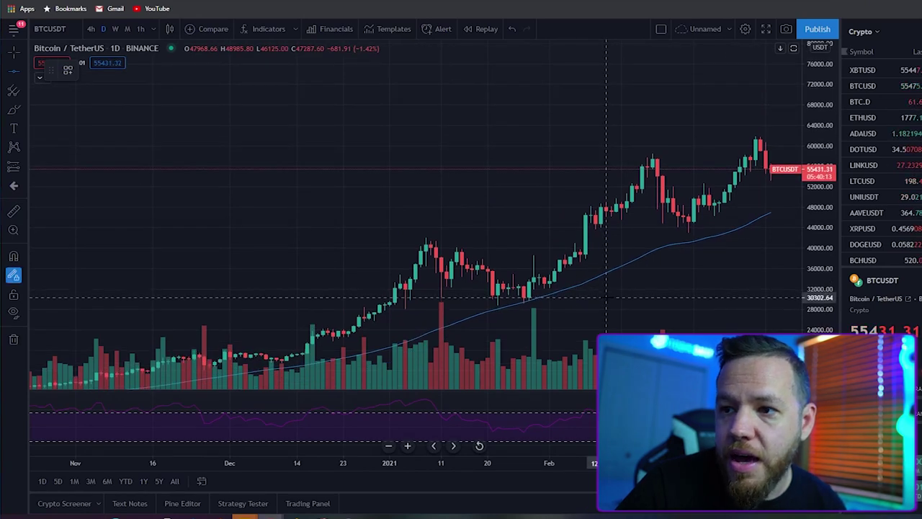
left_click(534, 297)
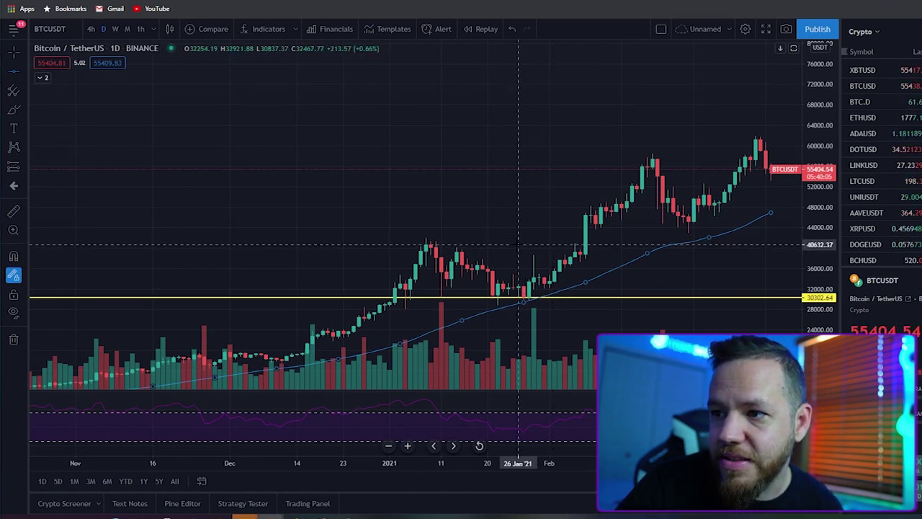
left_click(518, 245)
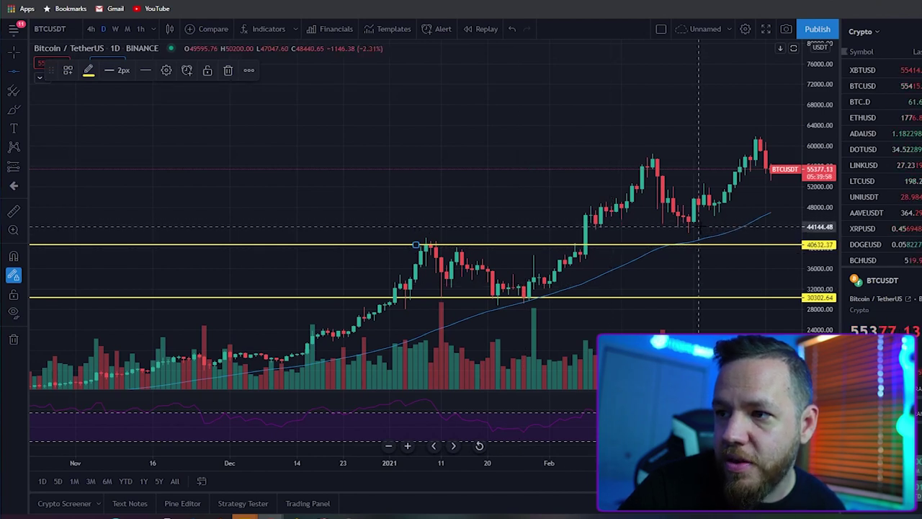
left_click(703, 223)
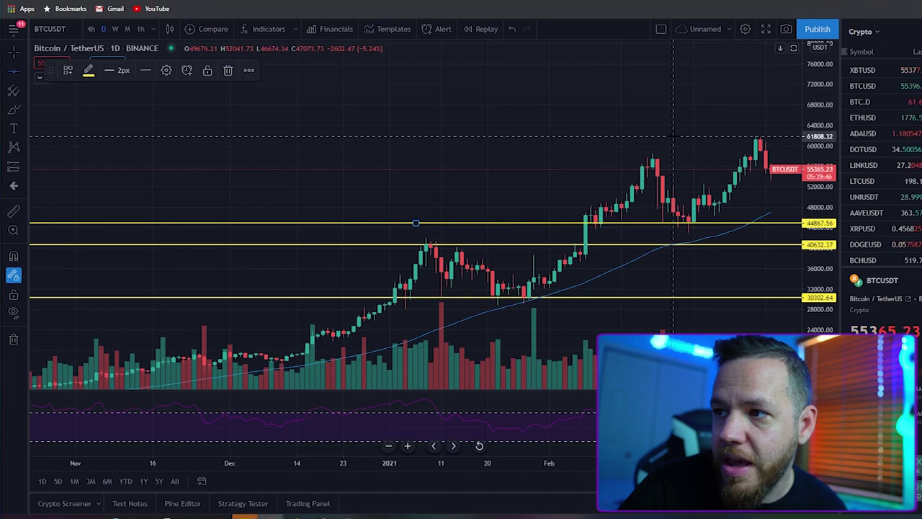
left_click(673, 136)
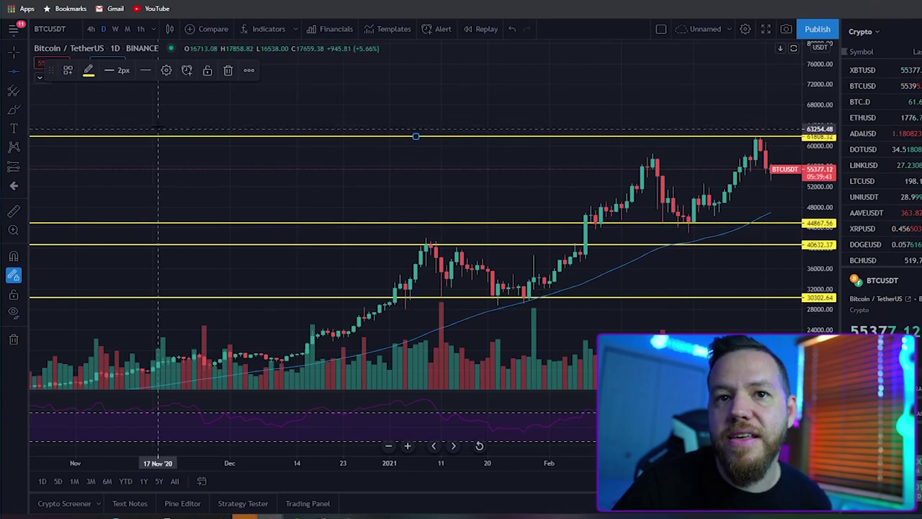
Recolour the highest horizontal line teal and set its thickness to 1px.
left_click(88, 72)
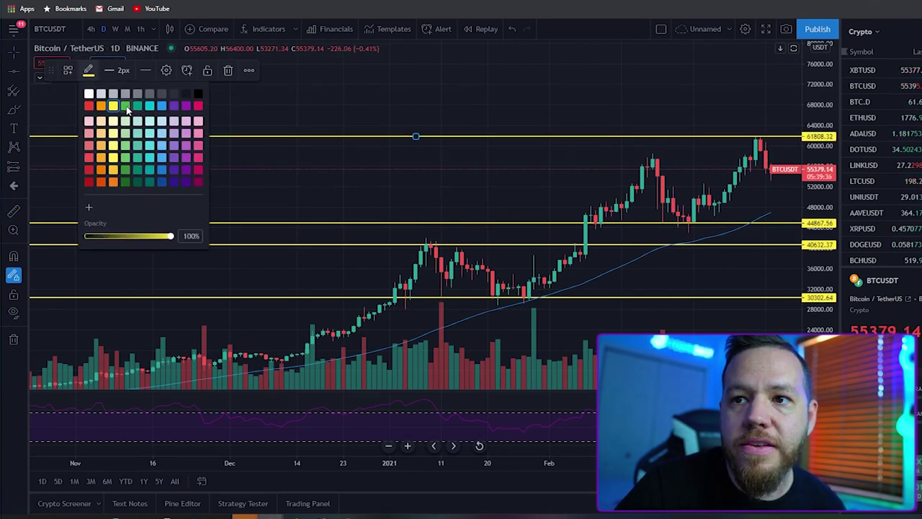
left_click(127, 108)
left_click(92, 71)
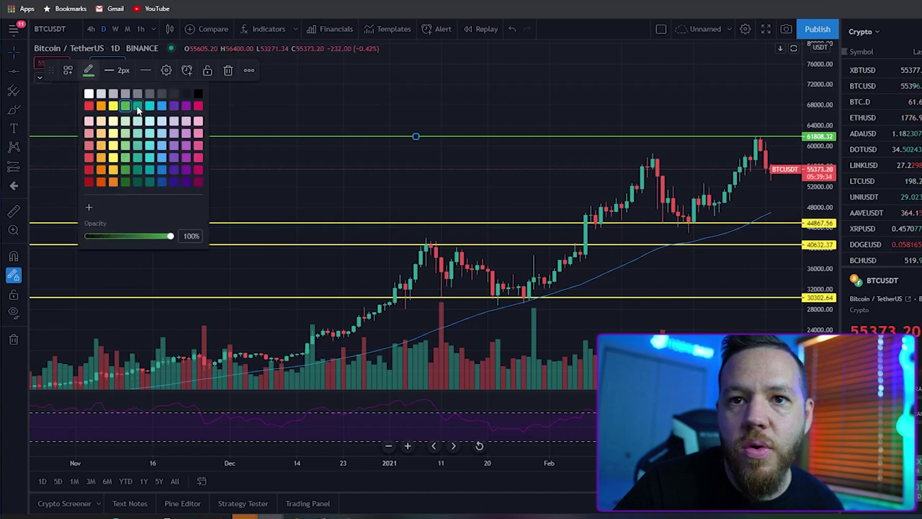
left_click(88, 70)
left_click(123, 70)
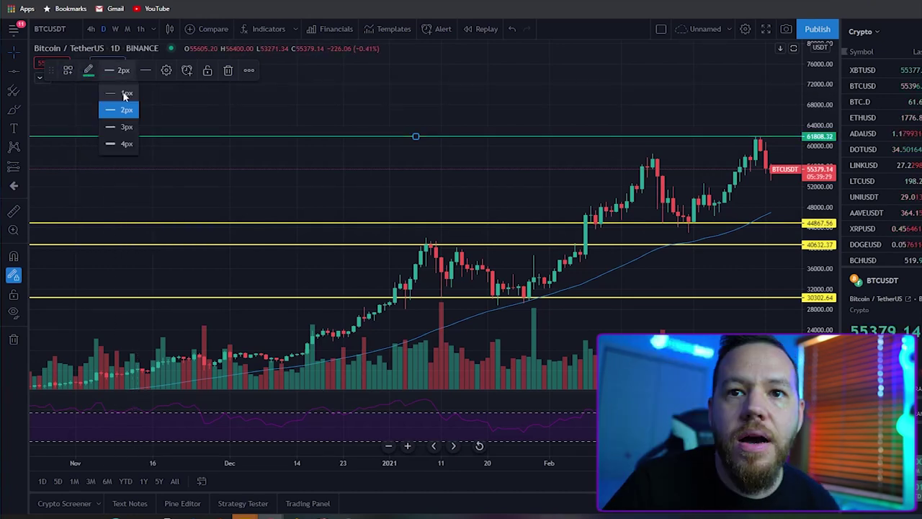
left_click(126, 94)
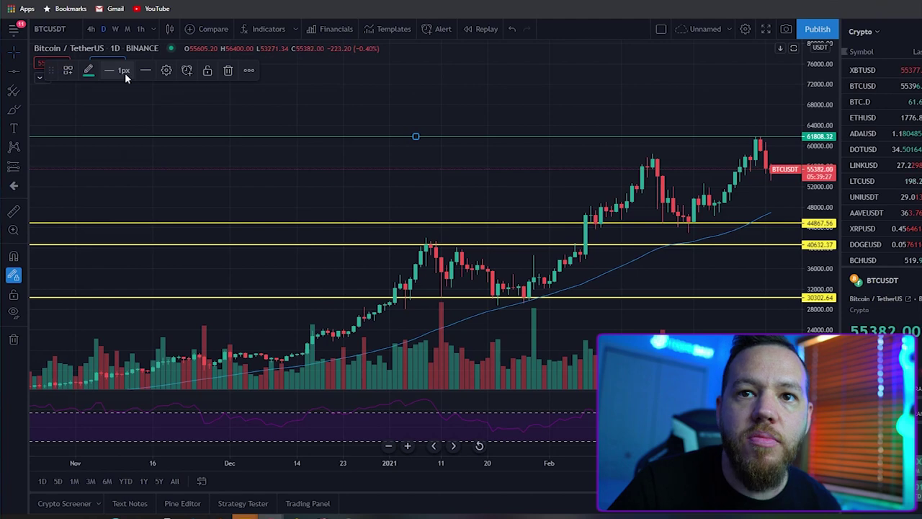
Try the dashed and other line styles on the highest horizontal line, return it to solid, and reset the chart view.
left_click(143, 72)
left_click(165, 109)
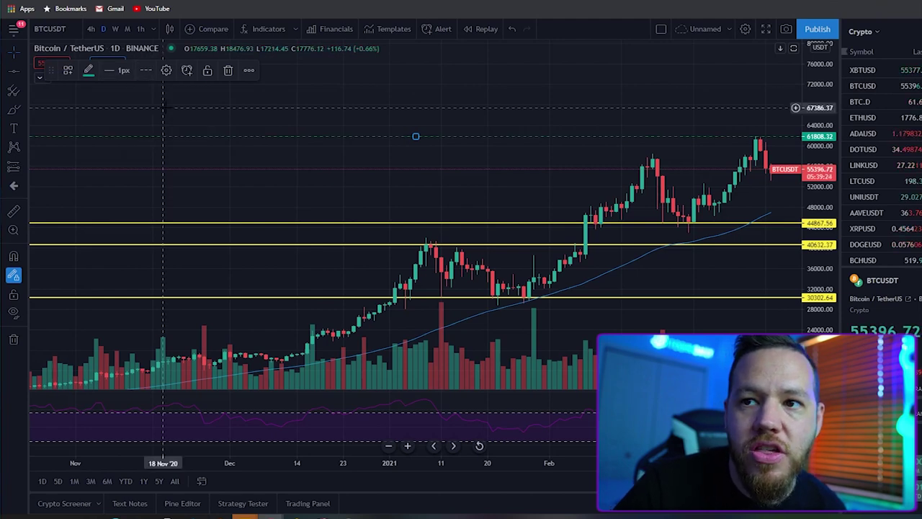
left_click(147, 71)
left_click(160, 126)
left_click(147, 70)
key("alt+r")
With magnet mode on, draw a trend line from the 8 January high at 41950 through the February high to about 69078.
left_click(23, 71)
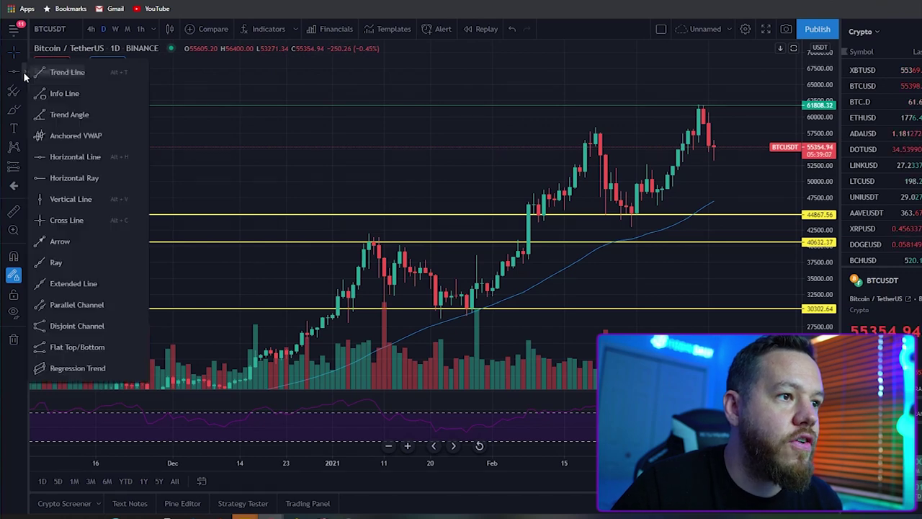
left_click(81, 72)
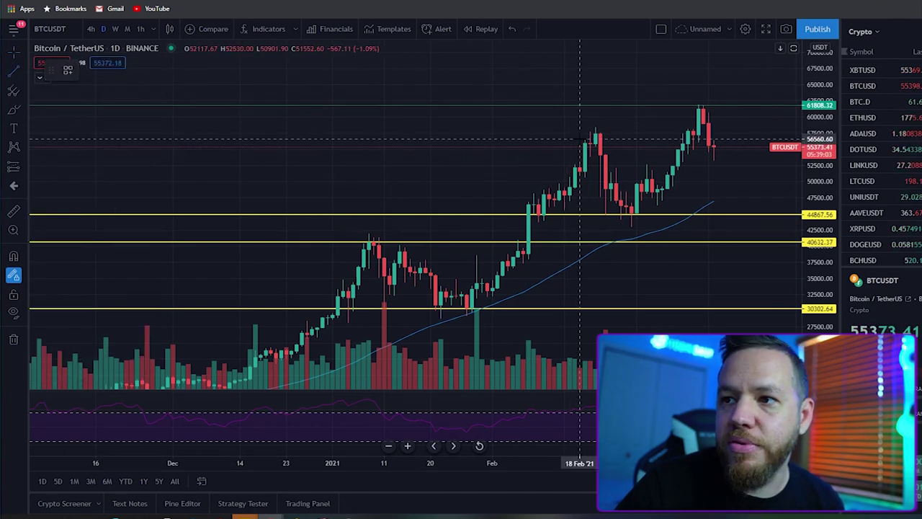
left_click(14, 257)
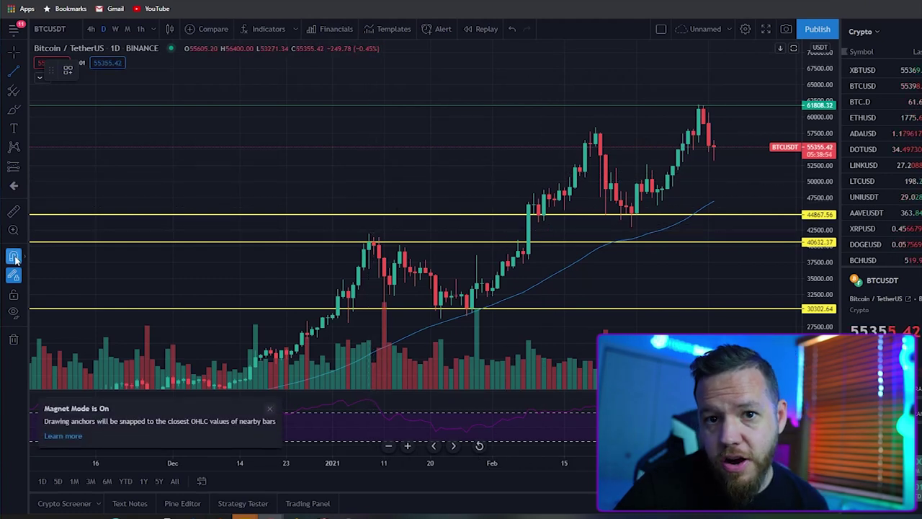
left_click(368, 234)
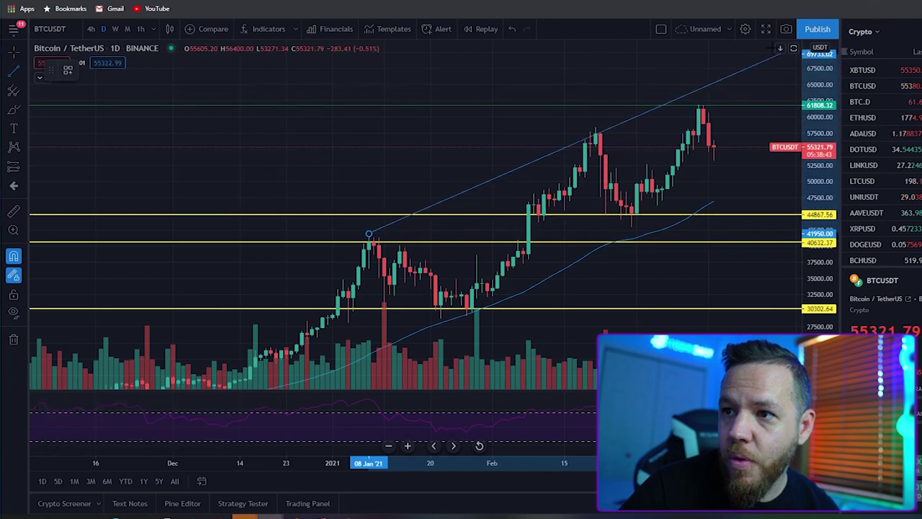
left_click(768, 57)
Draw a lower trend line from the 22 January low at 28850 along the rising lows to about 58372.
scroll(517, 286, "down", 2)
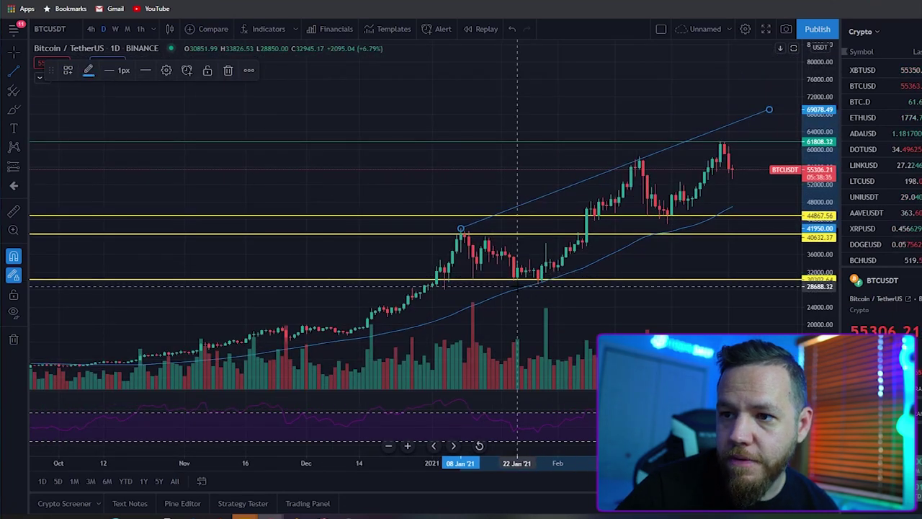
left_click(518, 286)
left_click(768, 173)
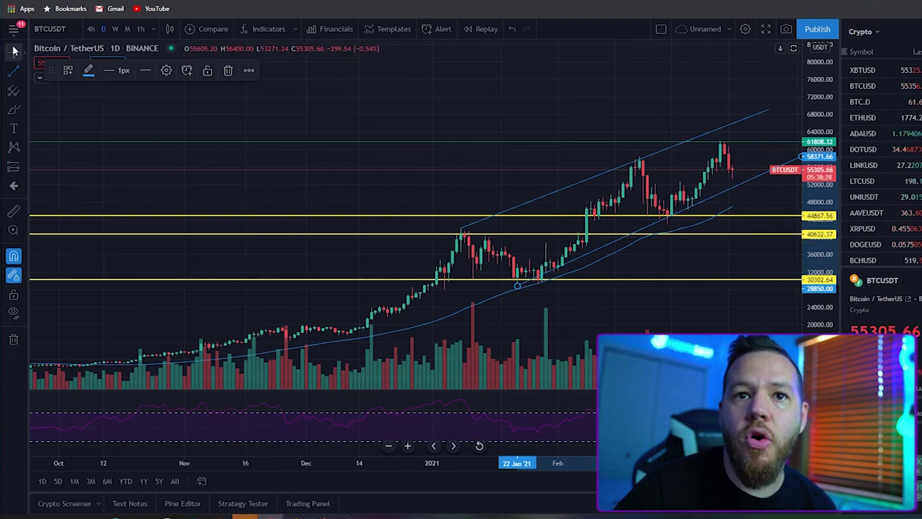
scroll(299, 109, "right", 5)
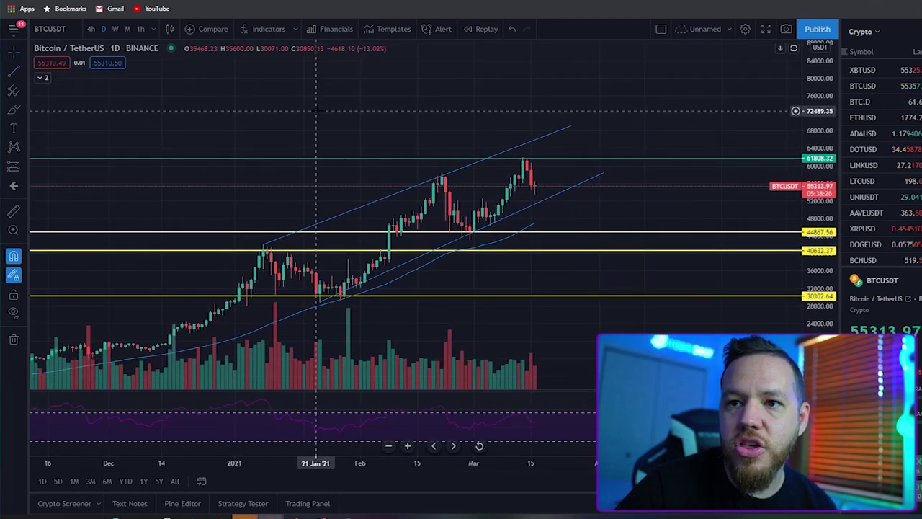
left_click_drag(810, 164, 810, 138)
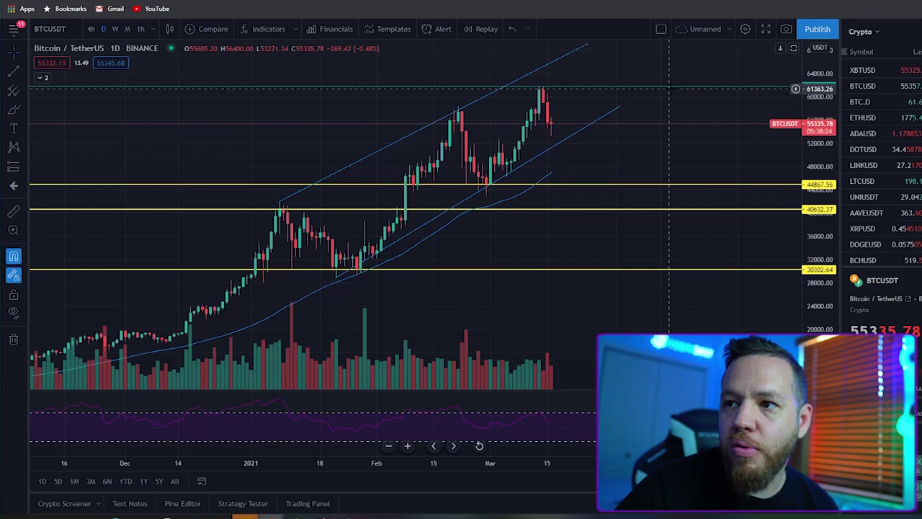
left_click_drag(592, 154, 598, 167)
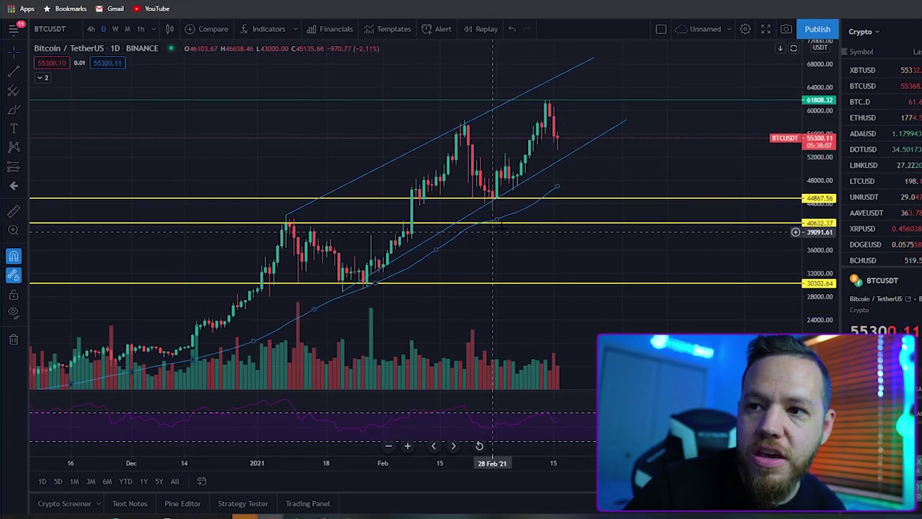
left_click_drag(818, 209, 817, 193)
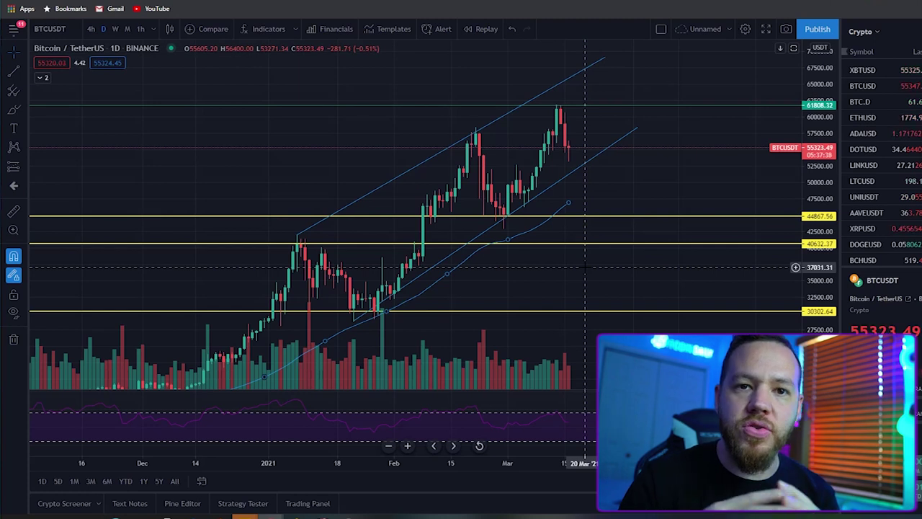
Draw a Fib Retracement from the 22 January low at 28850 to the 13 March high at 61844.
left_click(25, 92)
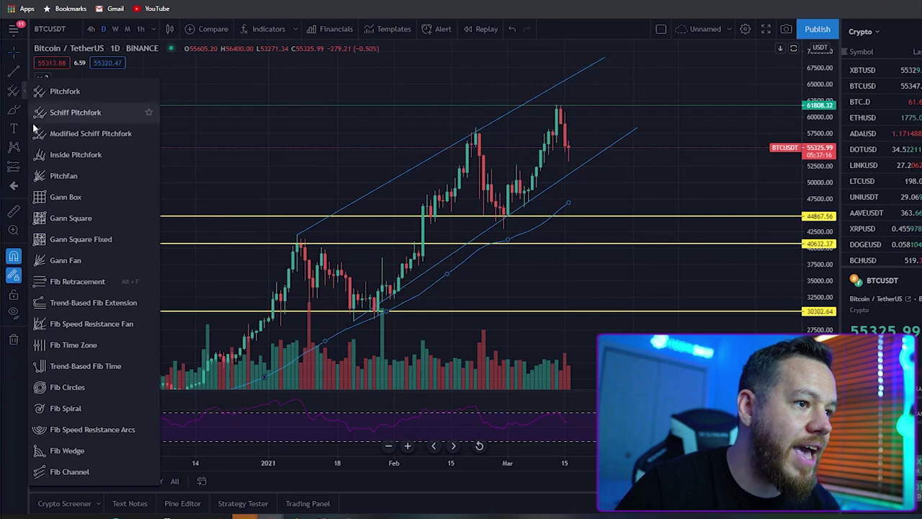
left_click(80, 285)
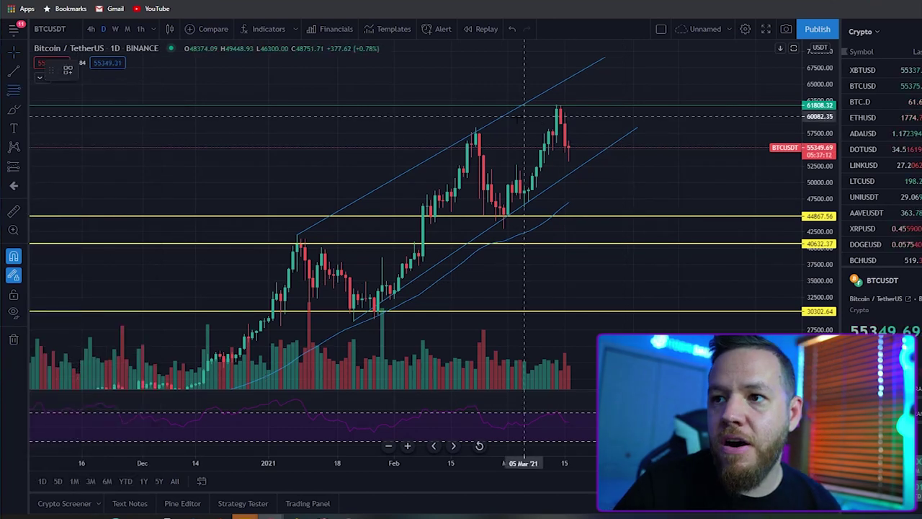
scroll(663, 270, "down", 3)
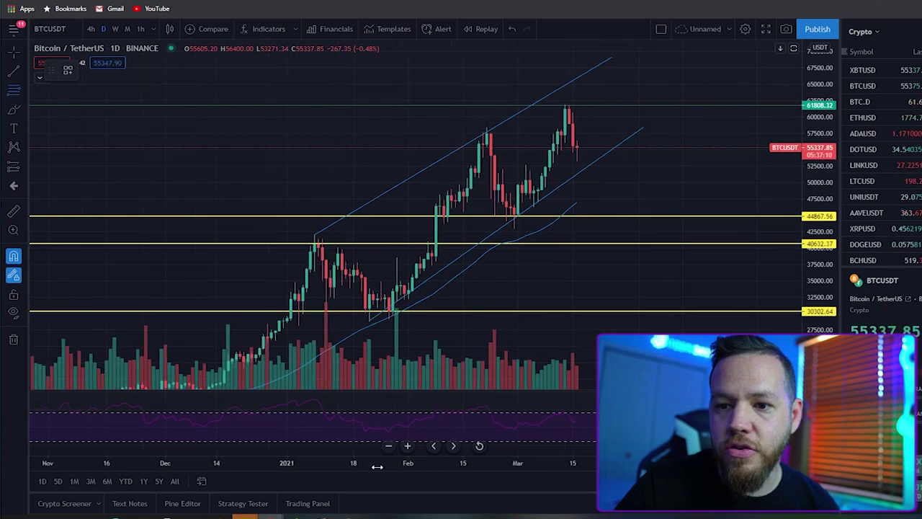
left_click_drag(820, 196, 825, 291)
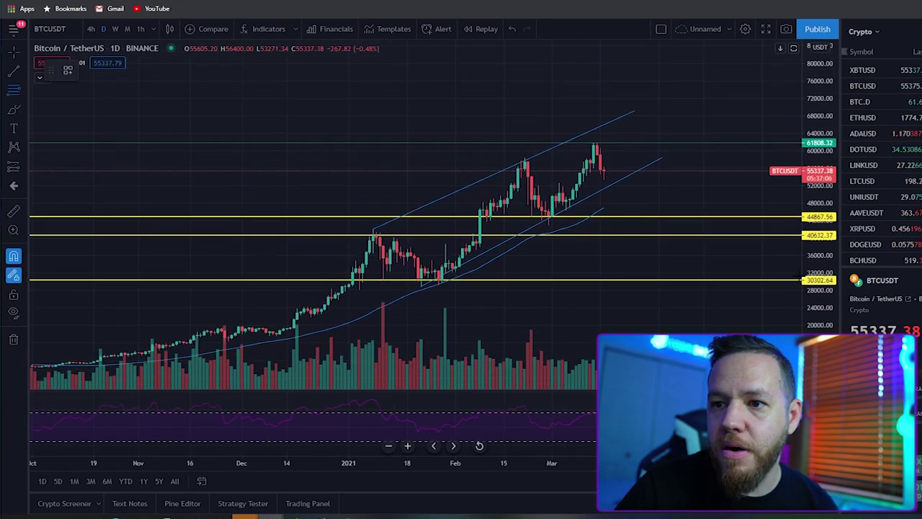
left_click(423, 291)
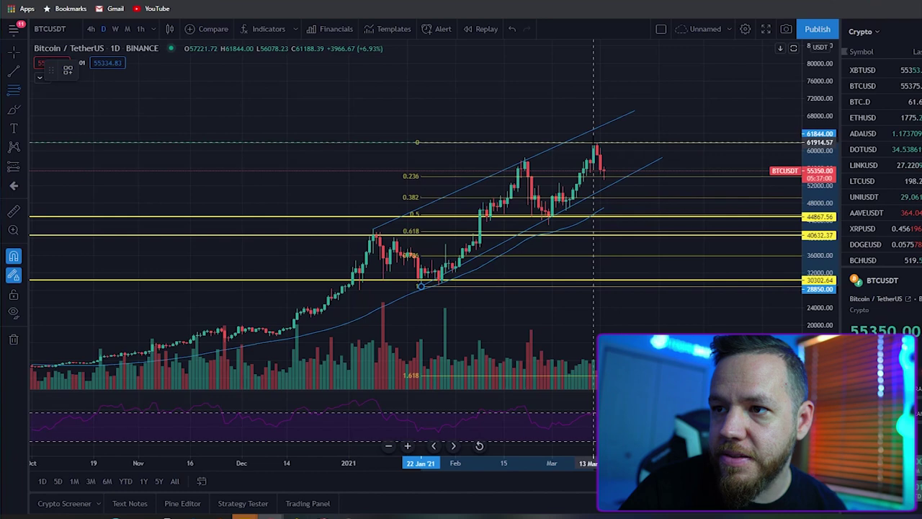
left_click(594, 142)
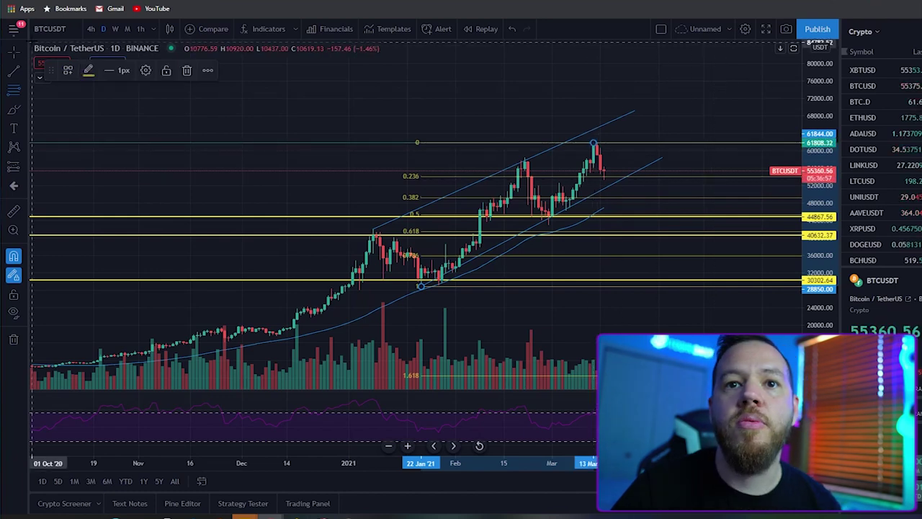
Select the Fibonacci retracement on the chart and lock it in place.
left_click_drag(735, 185, 613, 175)
left_click_drag(816, 257, 817, 302)
left_click_drag(648, 115, 670, 129)
left_click_drag(593, 463, 454, 462)
mouse_move(461, 190)
left_mouse_down()
mouse_move(525, 179)
mouse_move(689, 201)
mouse_move(689, 183)
left_mouse_up()
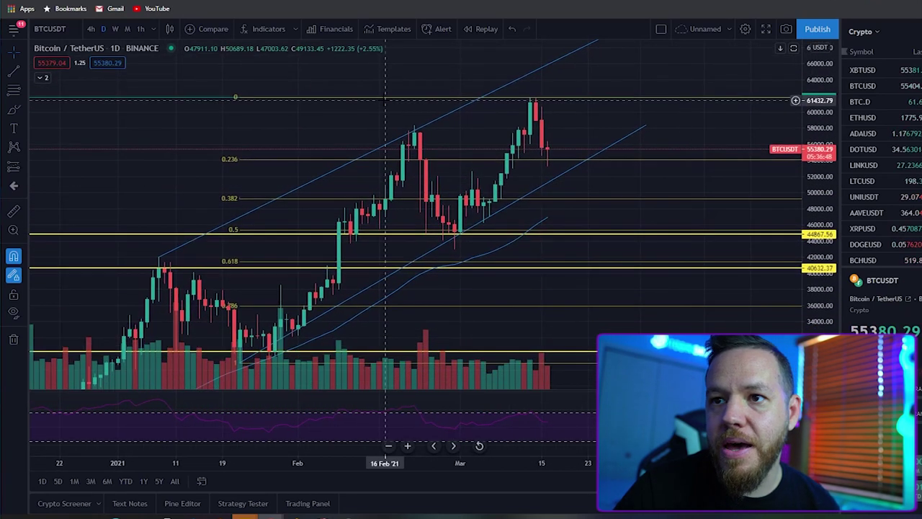
left_click(382, 99)
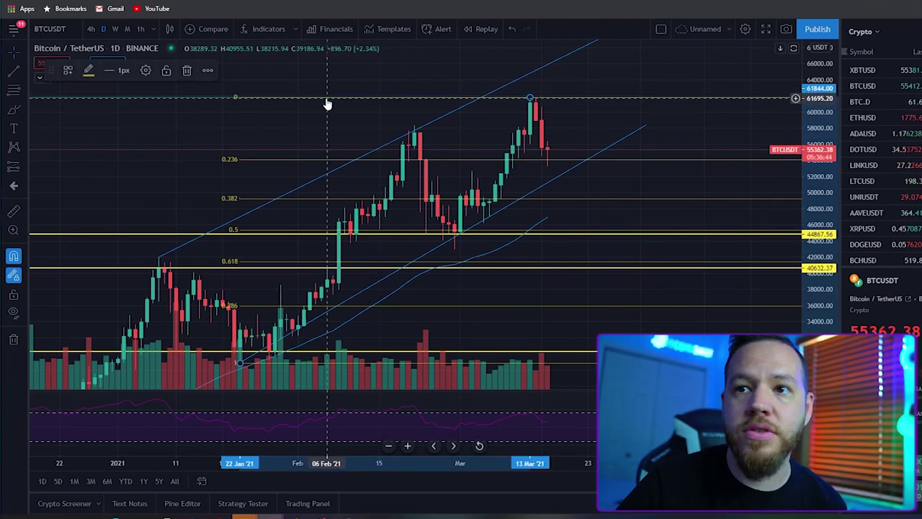
left_click(303, 98)
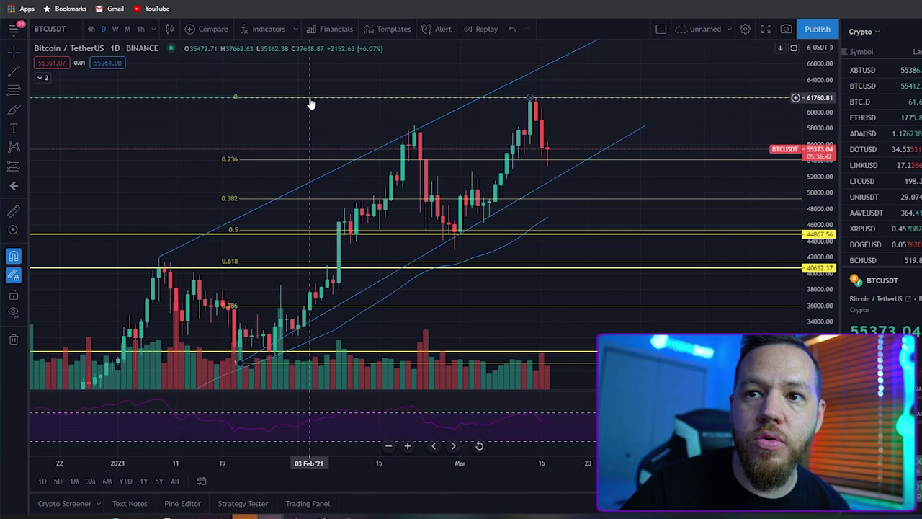
left_click(310, 99)
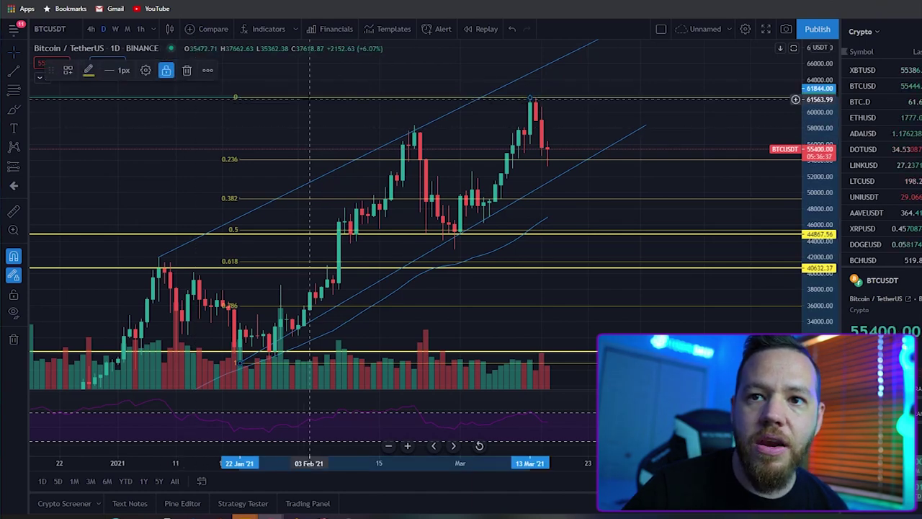
Test the lock by trying to move the Fibonacci retracement, and reposition the chart around its levels.
mouse_move(297, 114)
left_mouse_down()
mouse_move(220, 152)
mouse_move(235, 115)
mouse_move(350, 131)
mouse_move(340, 131)
left_mouse_up()
left_click_drag(199, 127, 186, 123)
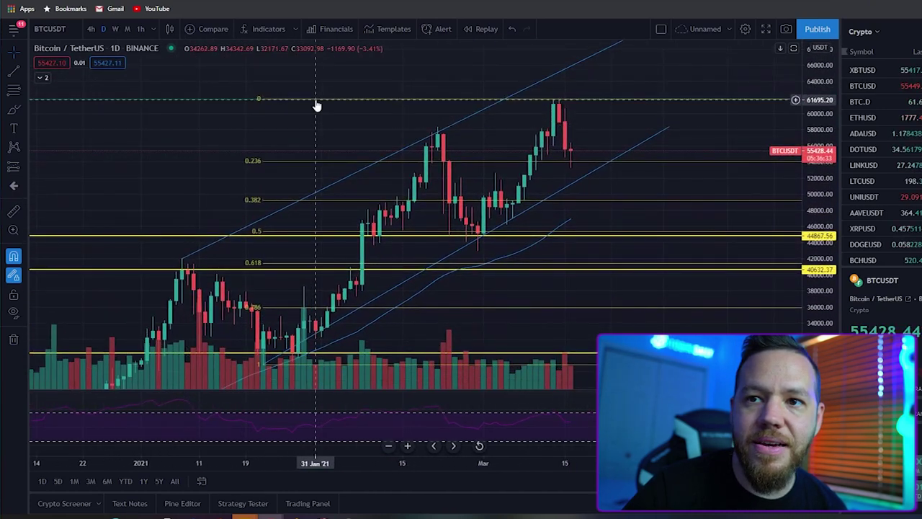
left_click(316, 102)
mouse_move(315, 103)
left_mouse_down()
mouse_move(264, 117)
mouse_move(348, 101)
mouse_move(294, 87)
mouse_move(377, 88)
mouse_move(345, 113)
mouse_move(344, 101)
left_mouse_up()
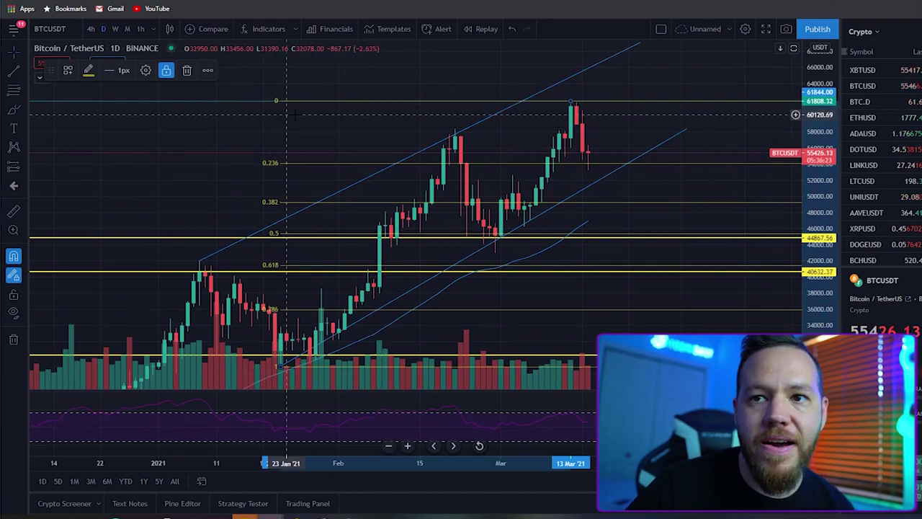
left_click(374, 106)
left_click_drag(386, 121, 281, 123)
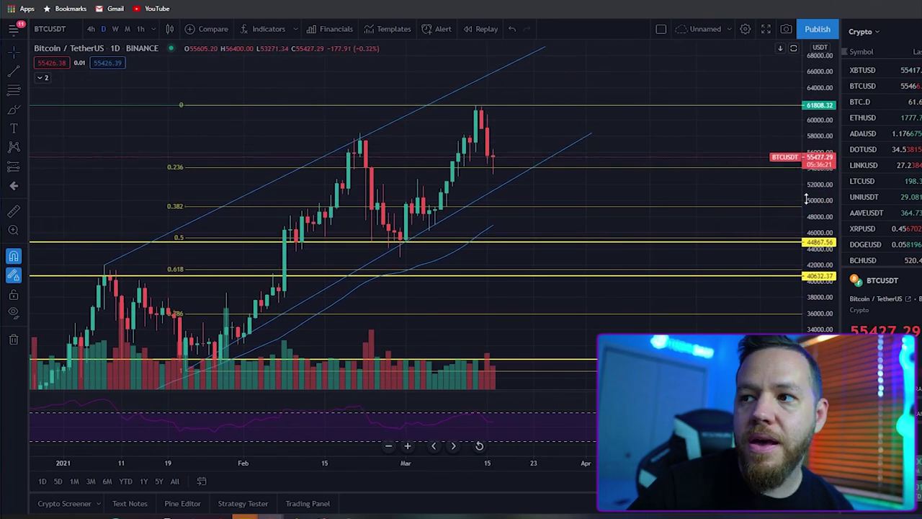
left_click_drag(621, 110, 714, 102)
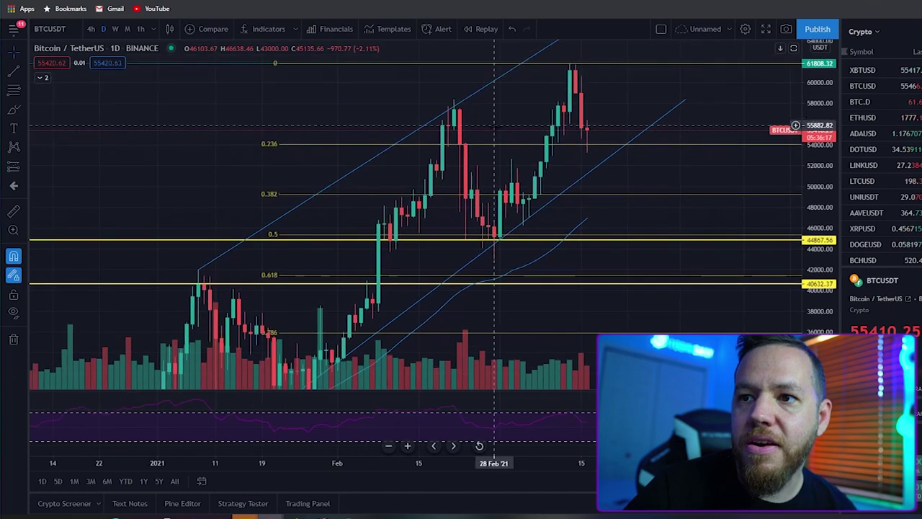